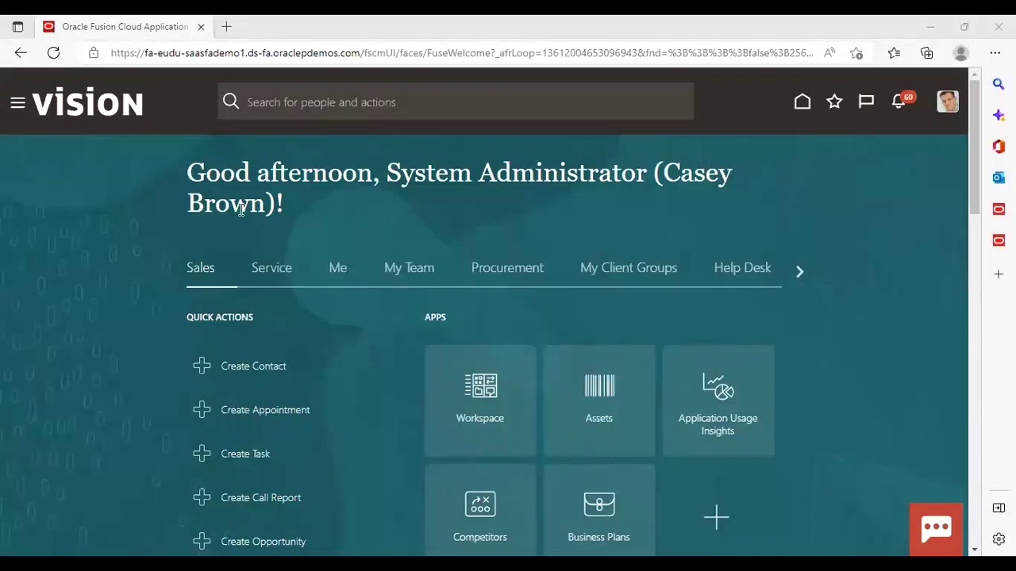
Go to Reports and Analytics under Tools and open the report catalog for browsing
click(15, 109)
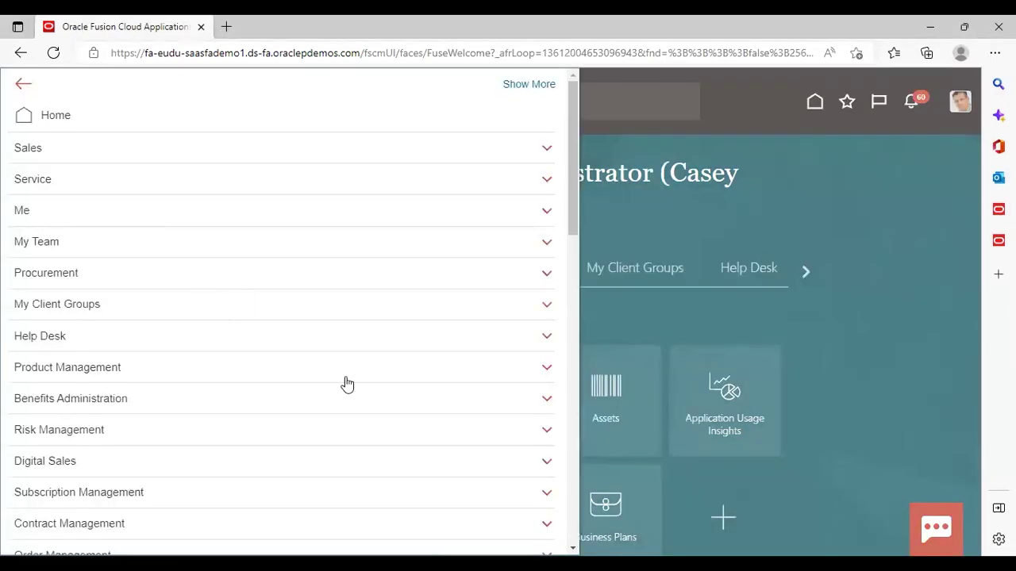
scroll(565, 464, down, 12)
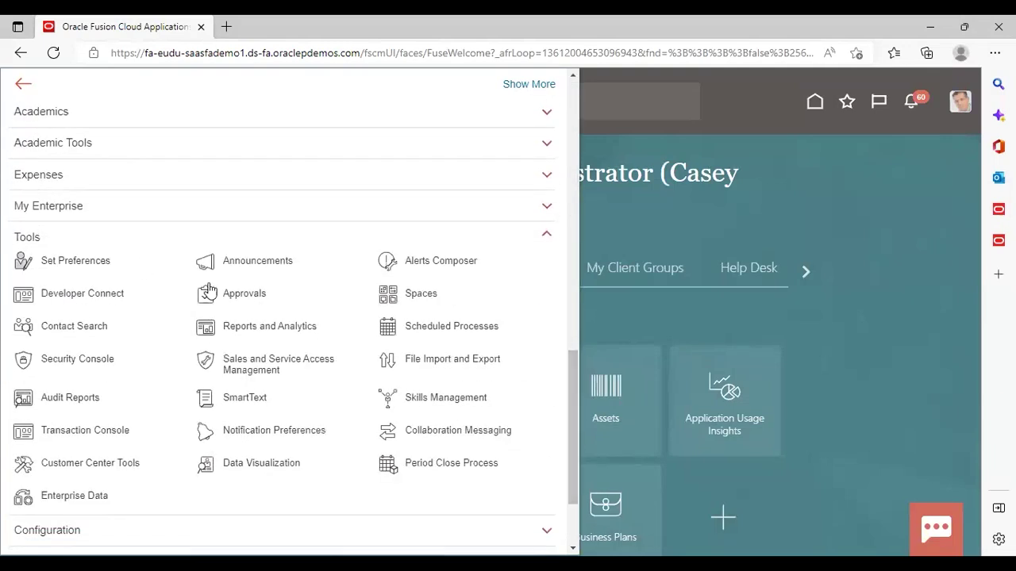
click(234, 331)
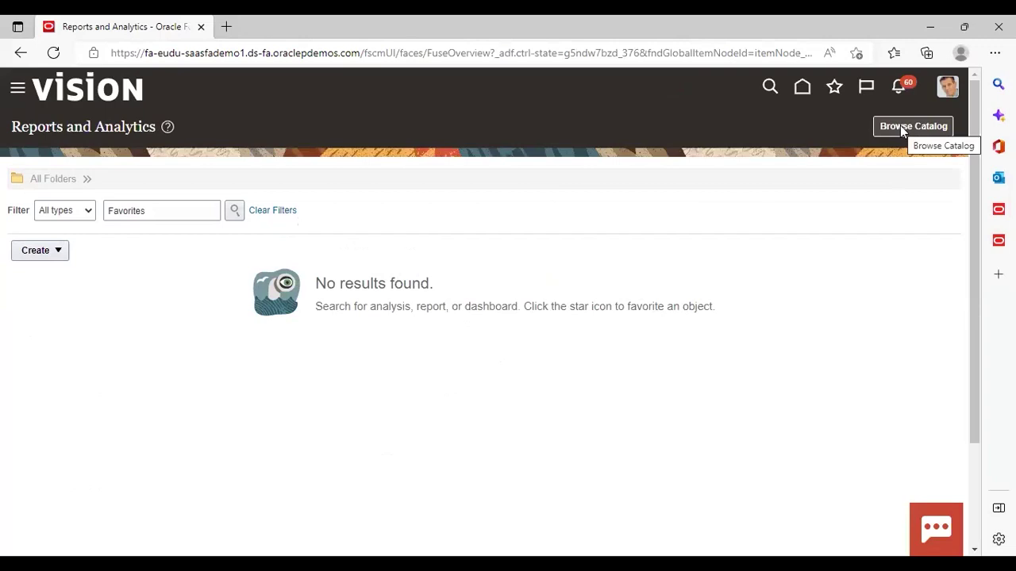
click(903, 128)
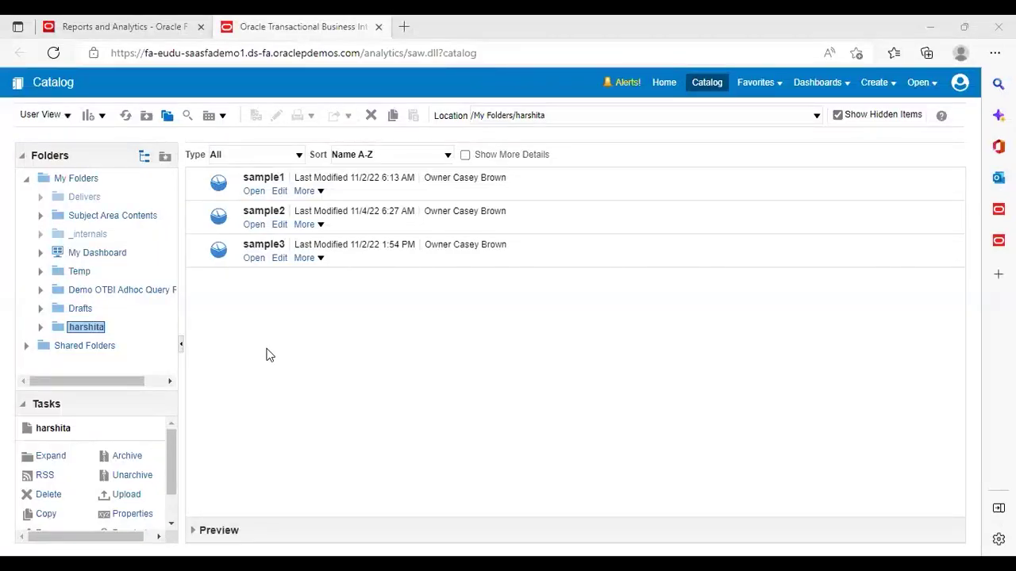
Open the sample2 analysis for editing and select the issued SQL from SELECT to the end in its advanced settings
click(280, 225)
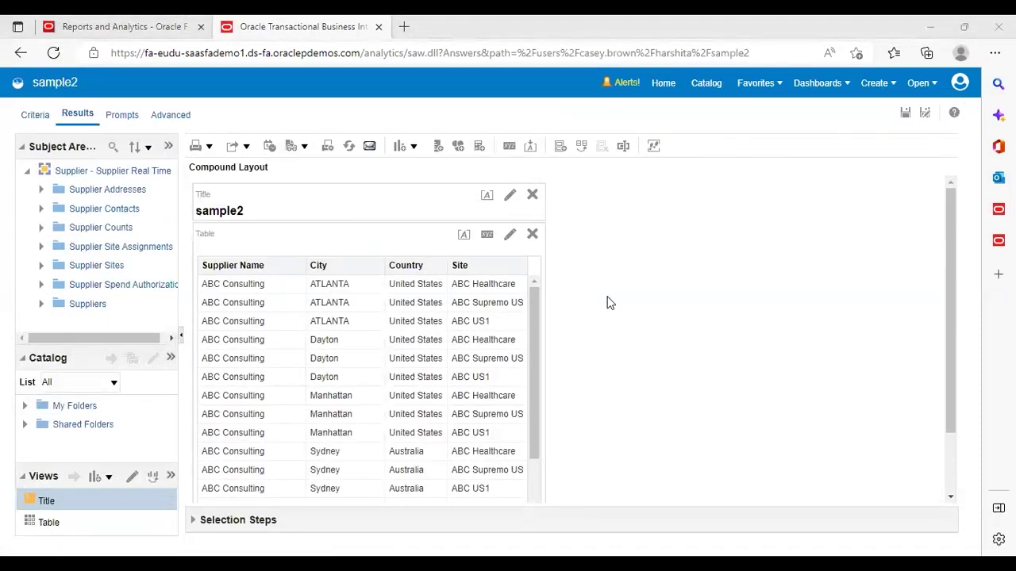
click(170, 121)
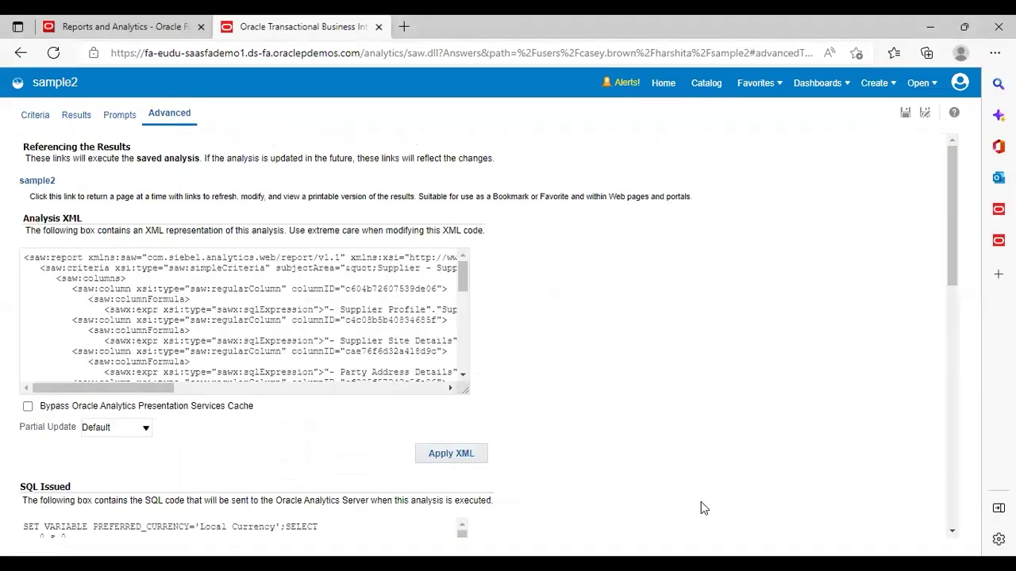
scroll(952, 531, down, 4)
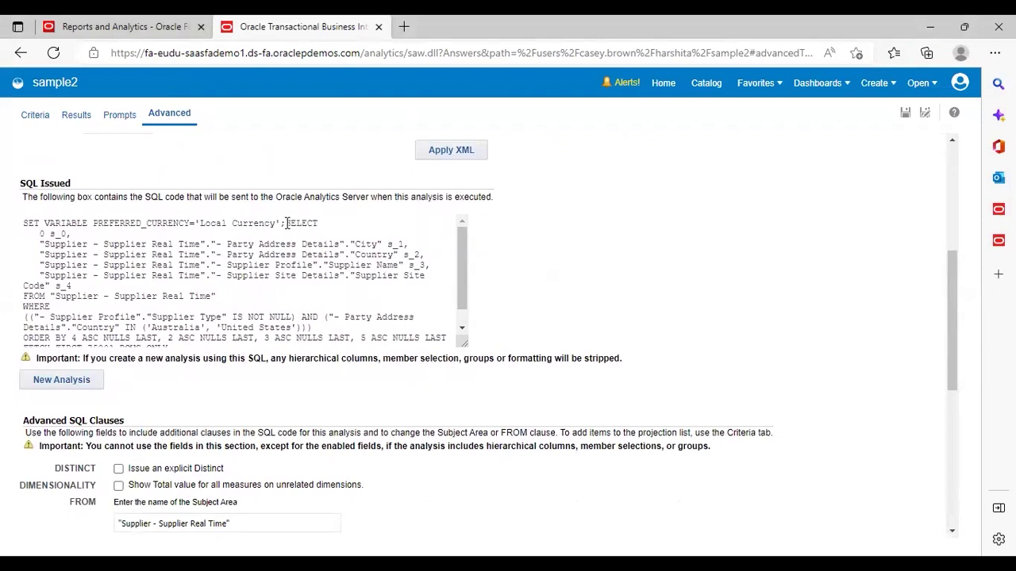
drag(287, 223, 364, 398)
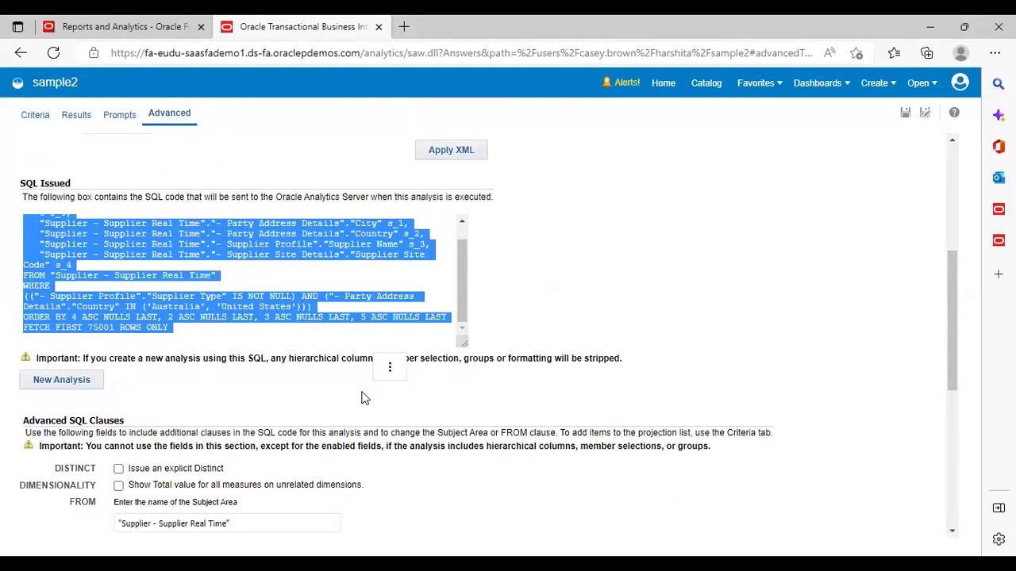
click(542, 284)
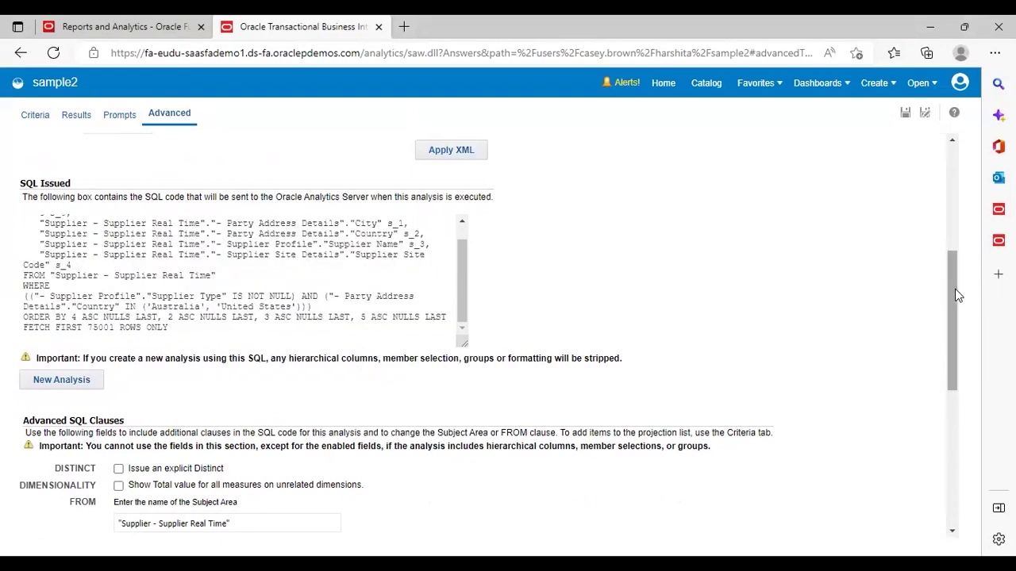
drag(954, 302, 942, 168)
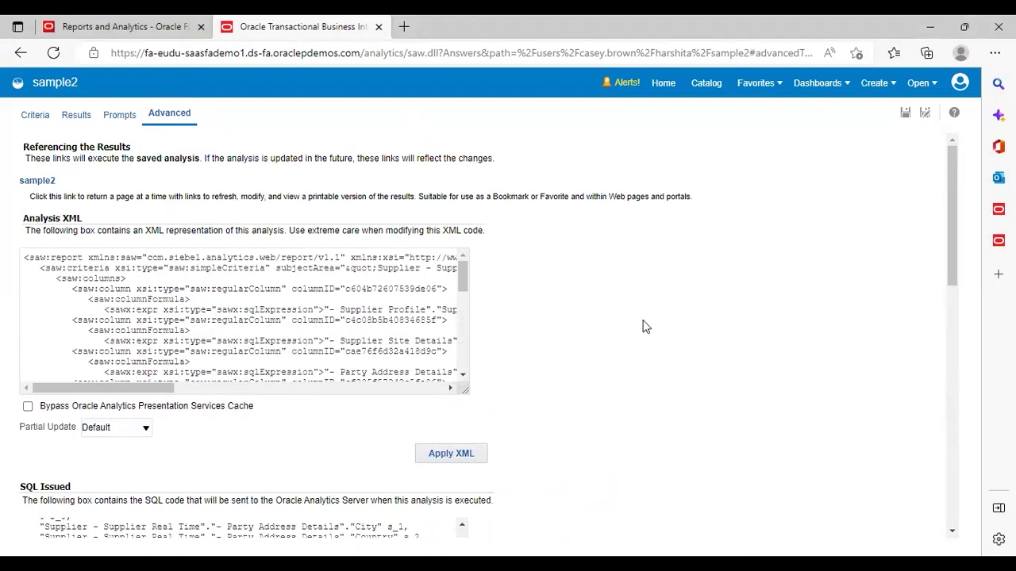
Create a data model with a new SQL Query data set named sampl10, using Oracle BI EE as its data source
click(868, 88)
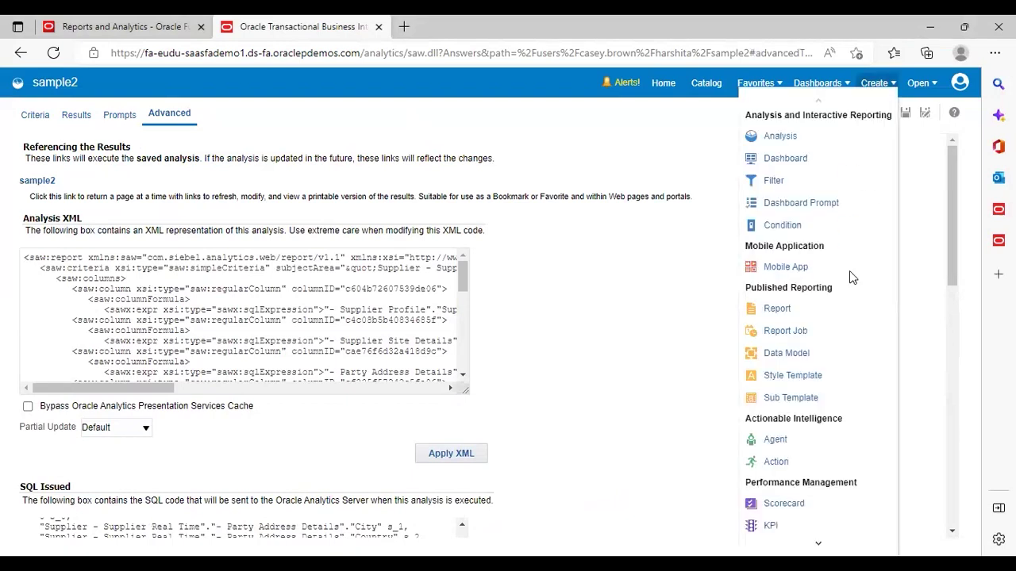
click(784, 357)
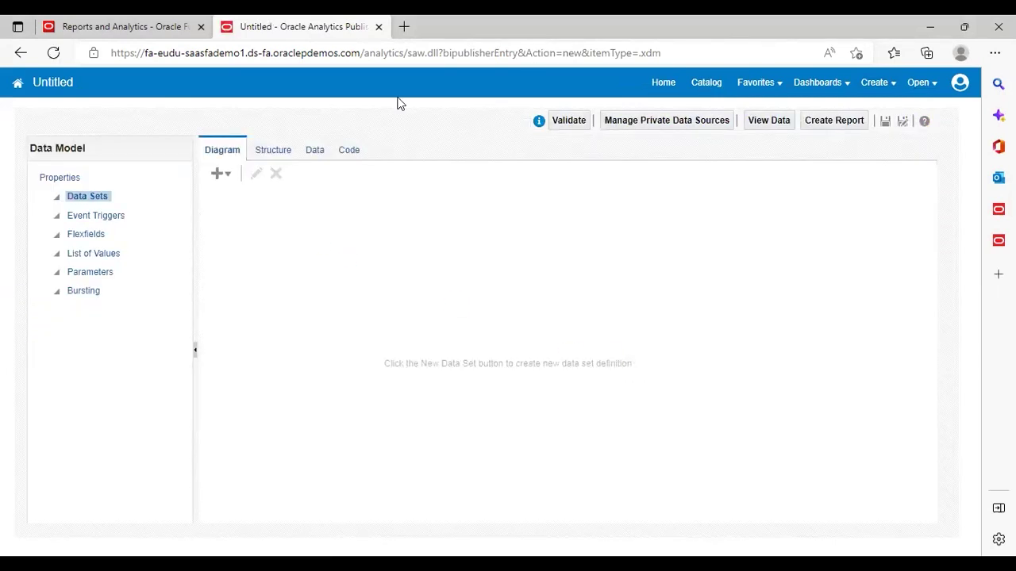
click(221, 173)
click(240, 192)
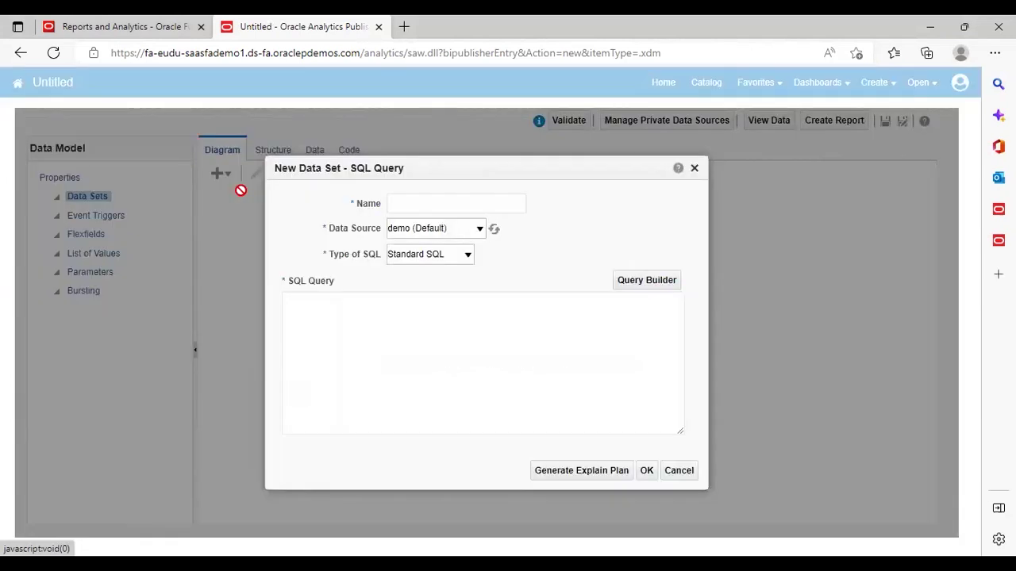
click(455, 201)
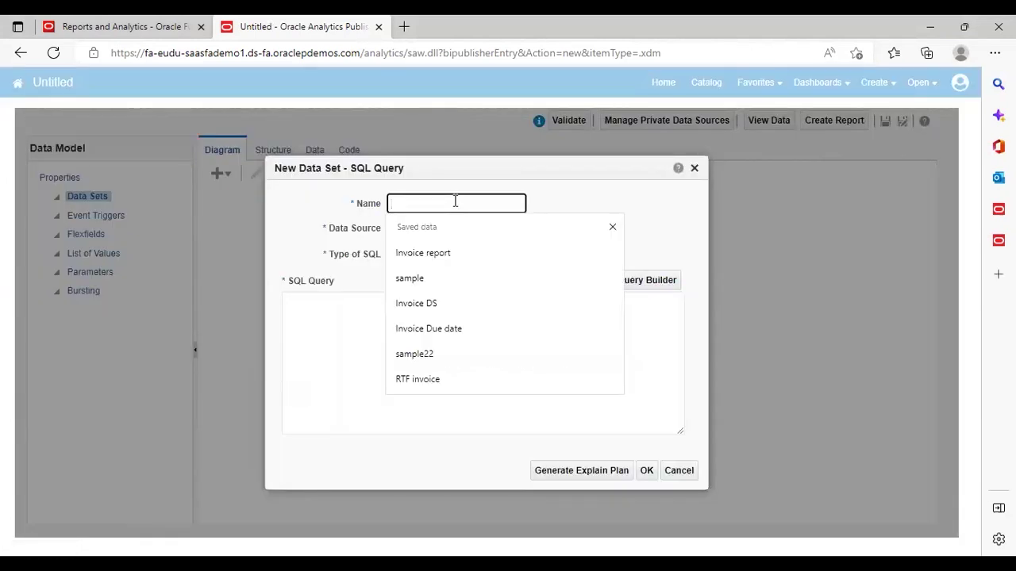
text(sampl)
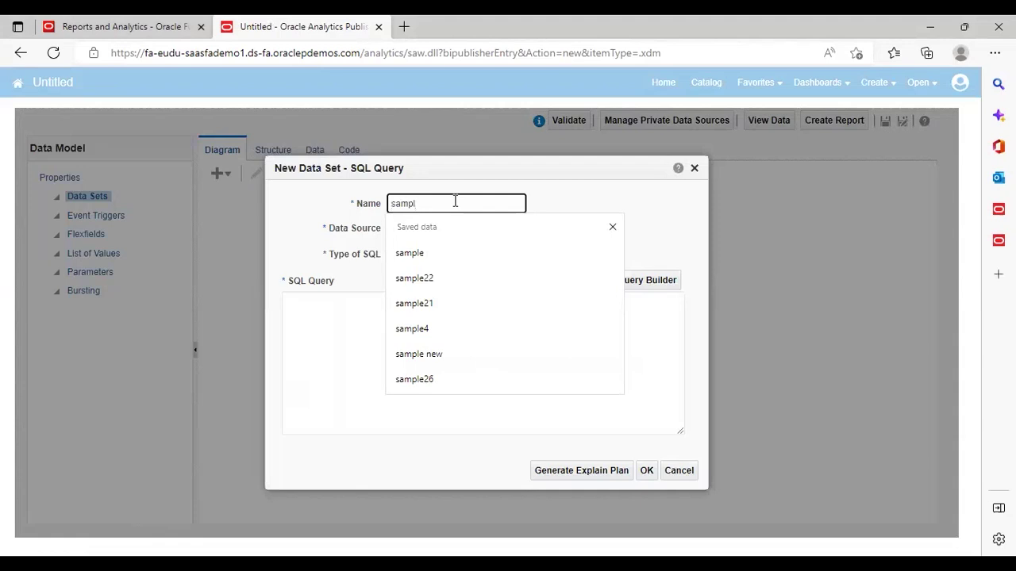
text(10)
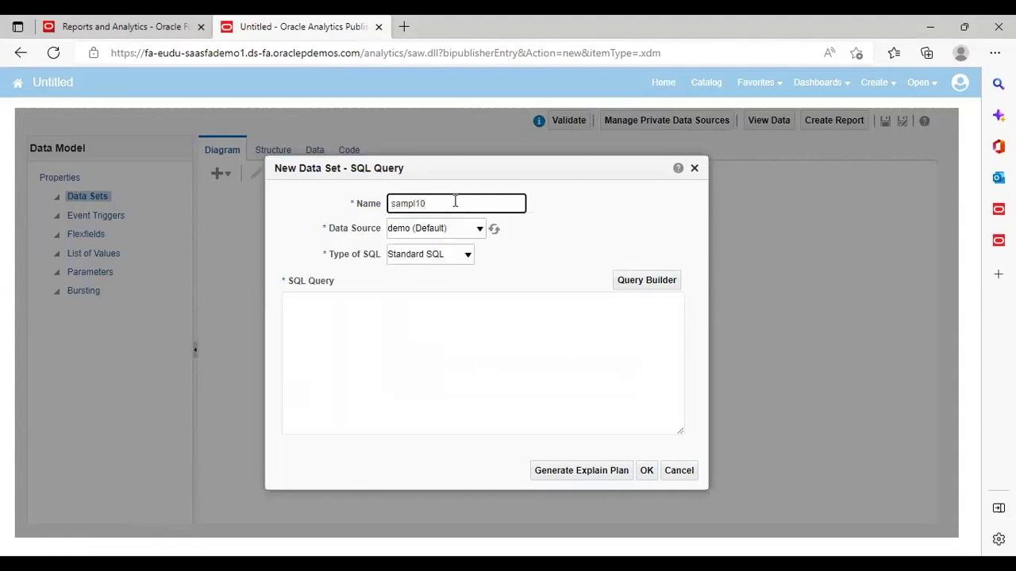
click(477, 230)
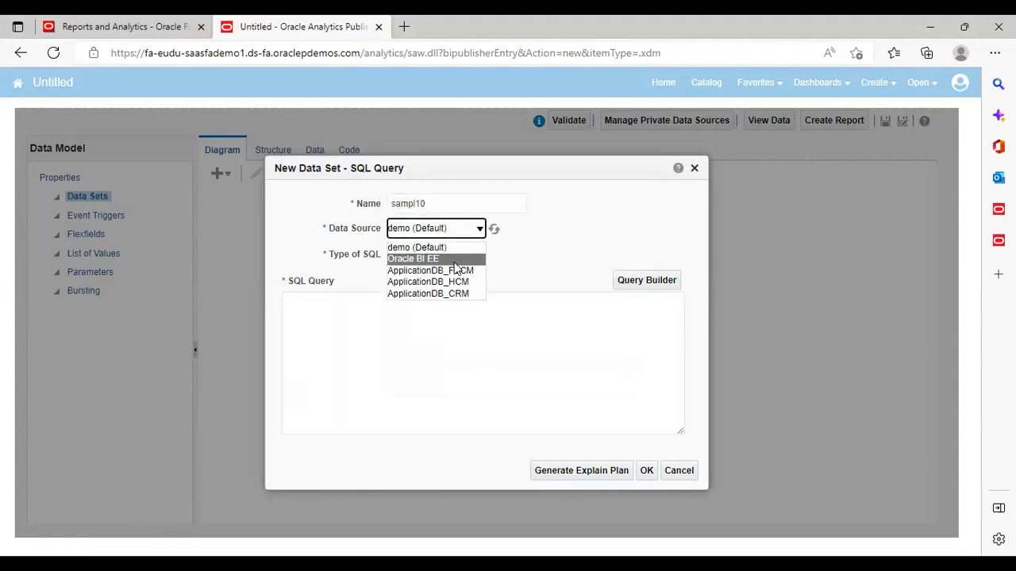
click(455, 263)
Transfer the supplier SELECT statement from Notepad into the data set's SQL query, omitting the "5 ASC NULLS LAST" sort term, and create the data set
click(426, 349)
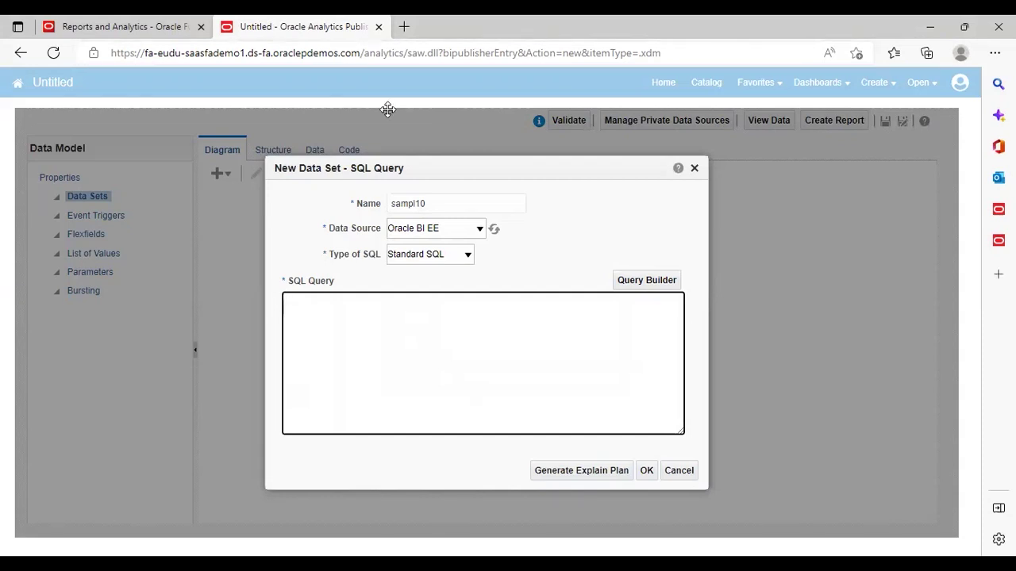
key(alt+Tab)
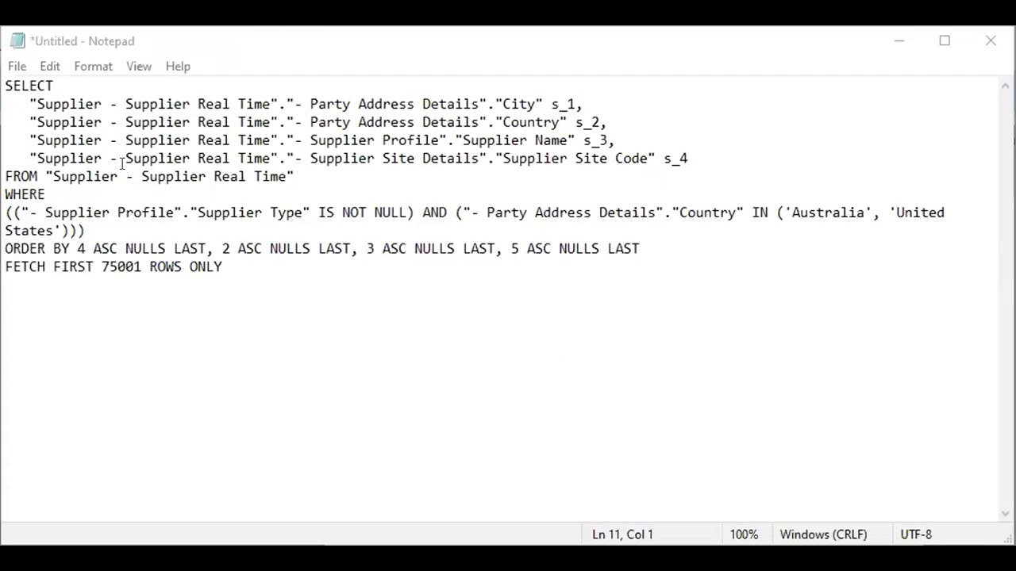
drag(7, 85, 332, 327)
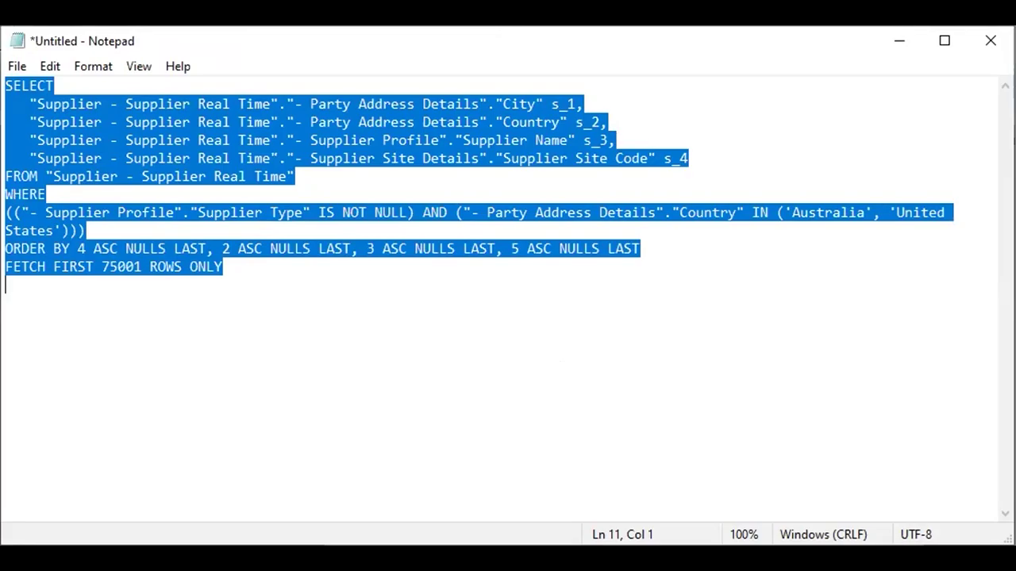
key(alt+Tab)
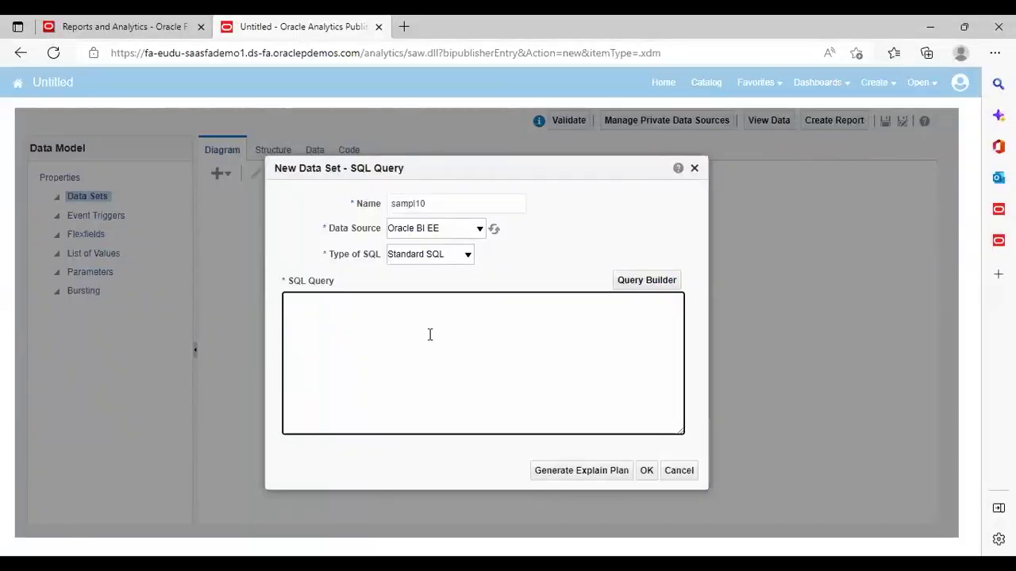
text(SELECT    "Supplier - Supplier Real Time"."- Party Address Details"."City" s_1,    "Supplier - Supplier Real Time"."- Party Address Details"."Country" s_2,    "Supplier - Supplier Real Time"."- Supplier Profile"."Supplier Name" s_3,    "Supplier - Supplier Real Time"."- Supplier Site Details"."Supplier Site Code" s_4 FROM "Supplier - Supplier Real Time" WHERE (("- Supplier Profile"."Supplier Type" IS NOT NULL) AND ("- Party Address Details"."Country" IN ('Australia', 'United States'))) ORDER BY 4 ASC NULLS LAST, 2 ASC NULLS LAST, 3 ASC NULLS LAST FETCH FIRST 75001 ROWS ONLY)
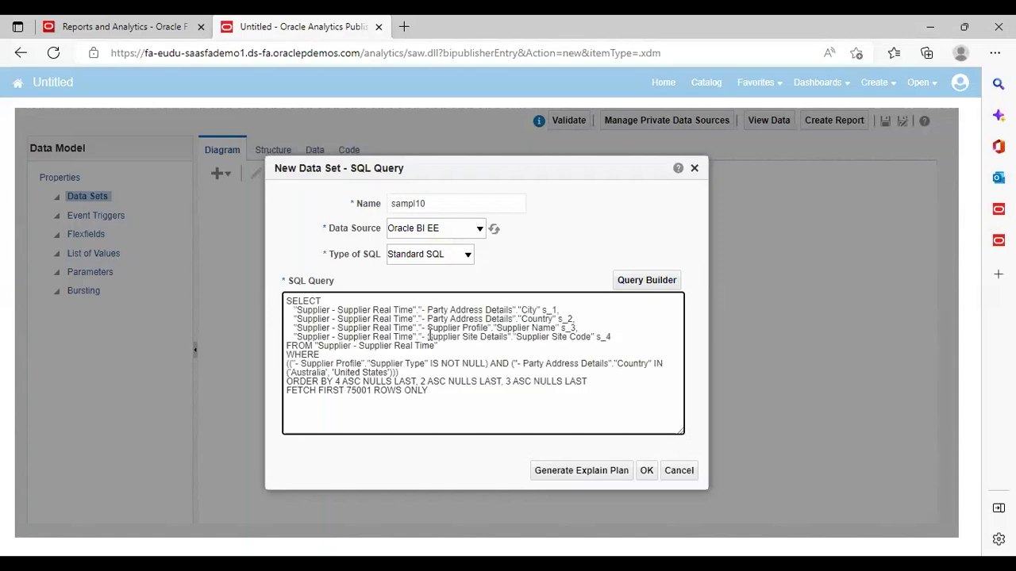
click(647, 472)
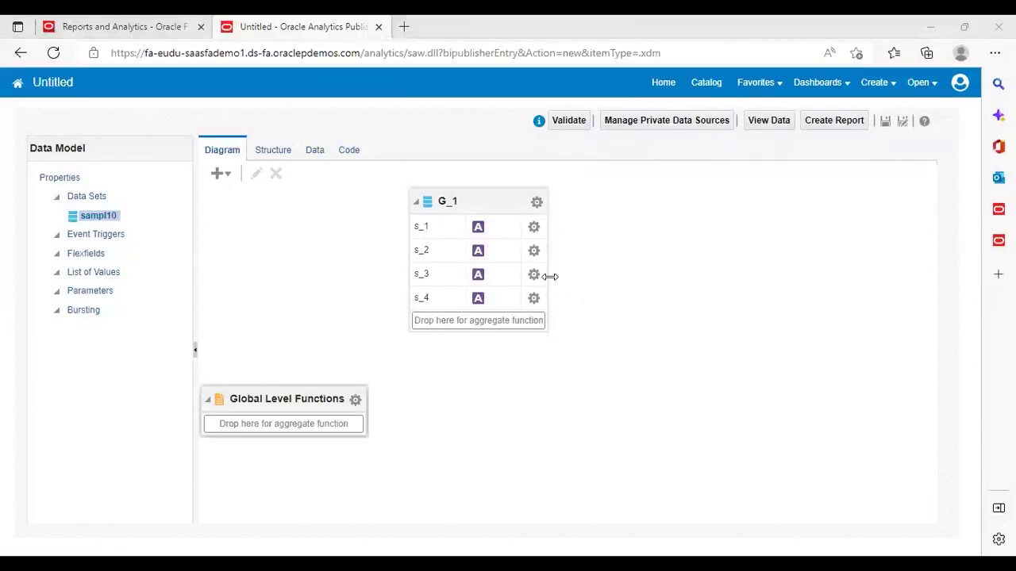
Set both the alias and the display name of column s_1 to City
click(534, 227)
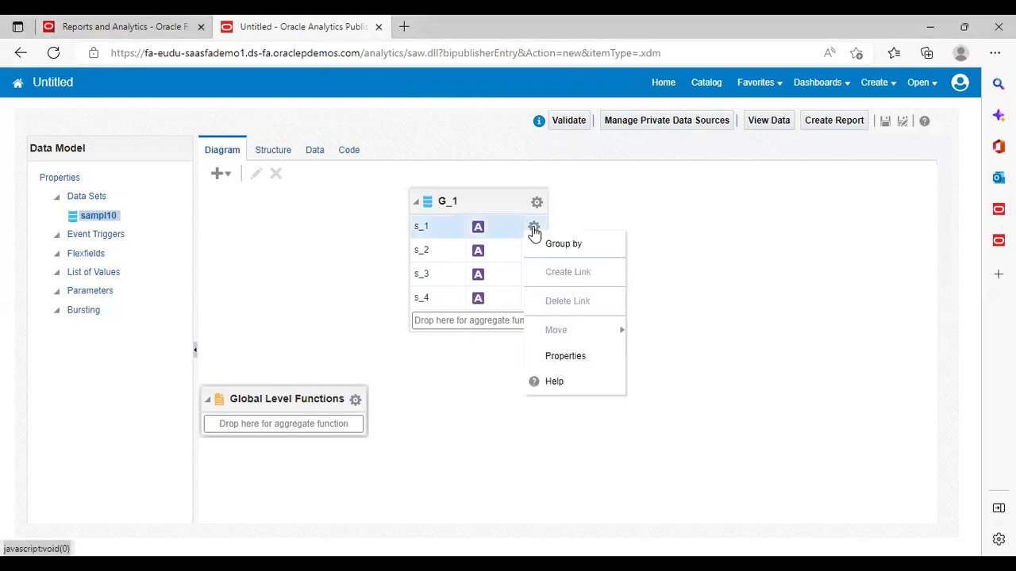
click(561, 361)
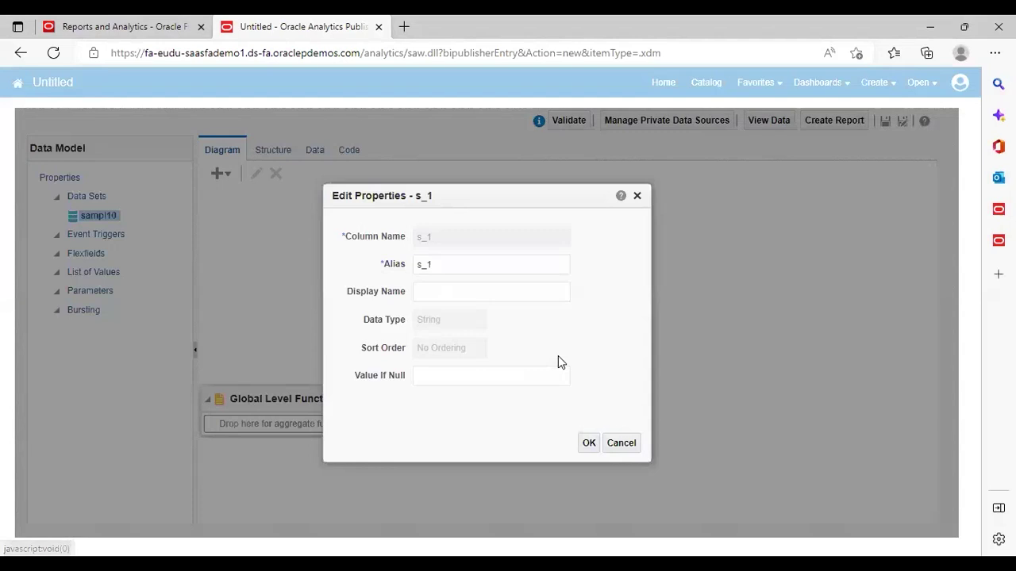
click(456, 265)
key(BackSpace)
key(BackSpace)
key(BackSpace)
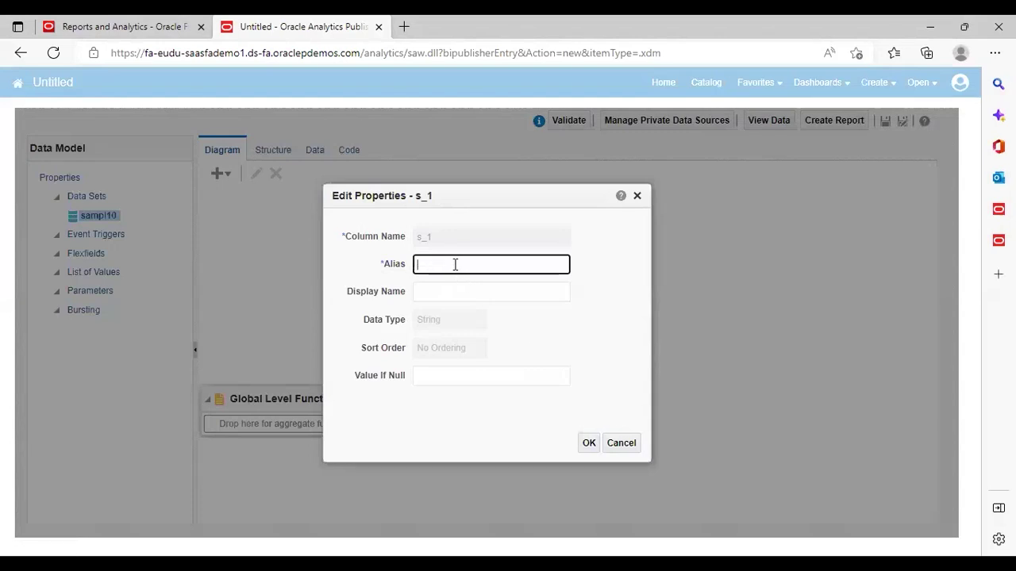
text(City)
click(456, 293)
text(City)
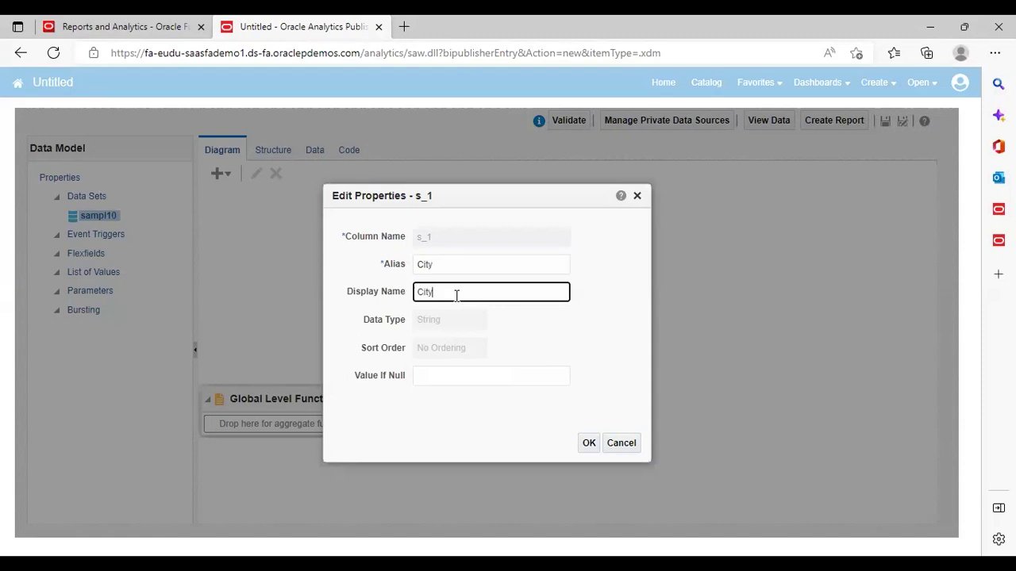
click(591, 448)
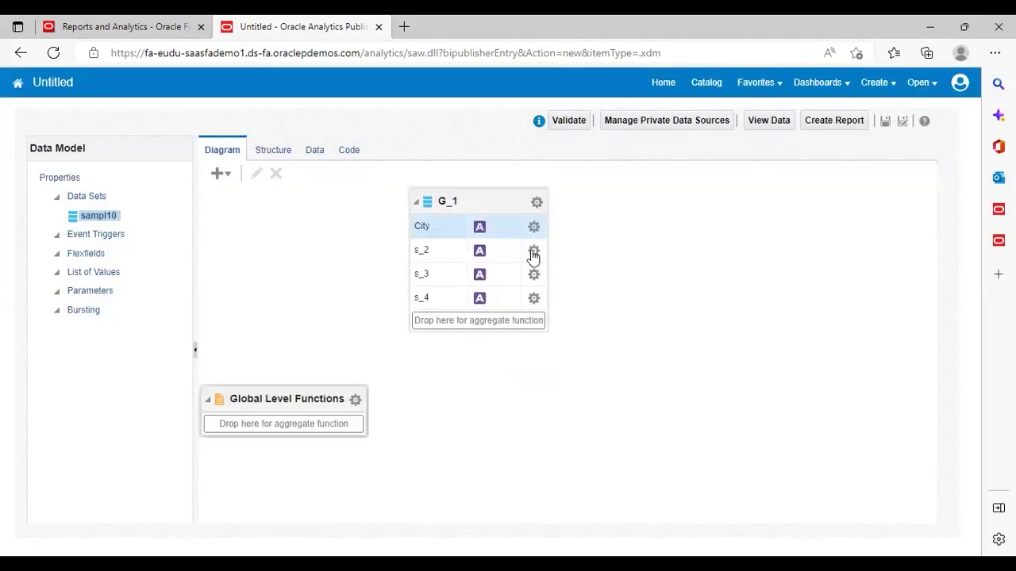
Set both the alias and the display name of column s_2 to Country
click(533, 254)
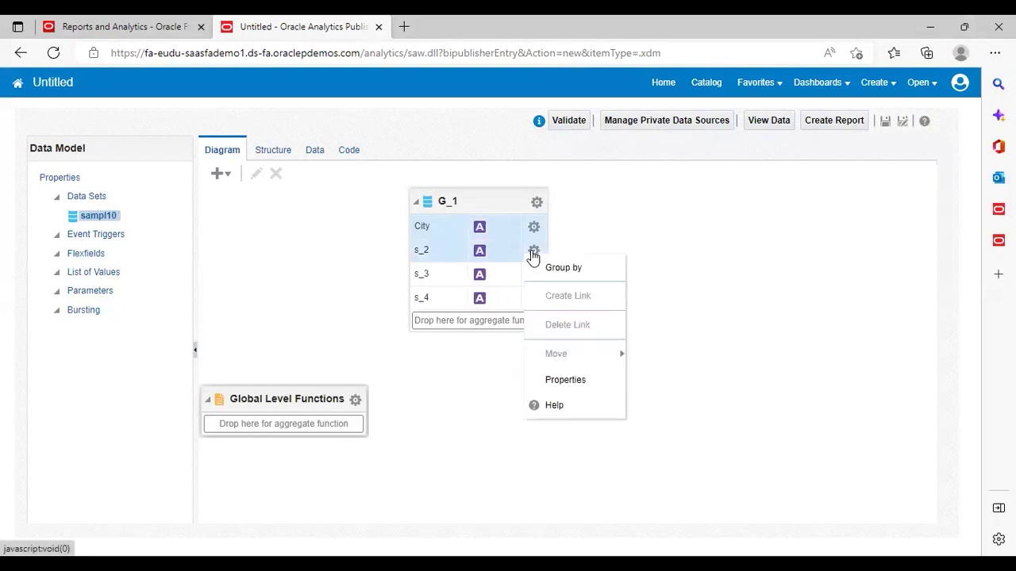
click(576, 384)
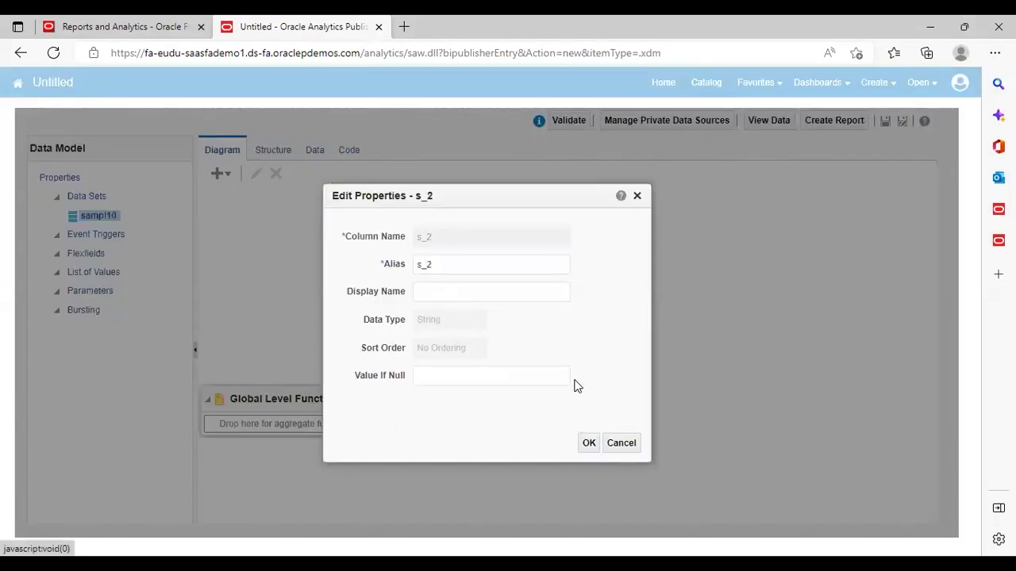
click(476, 265)
key(BackSpace)
key(BackSpace)
key(BackSpace)
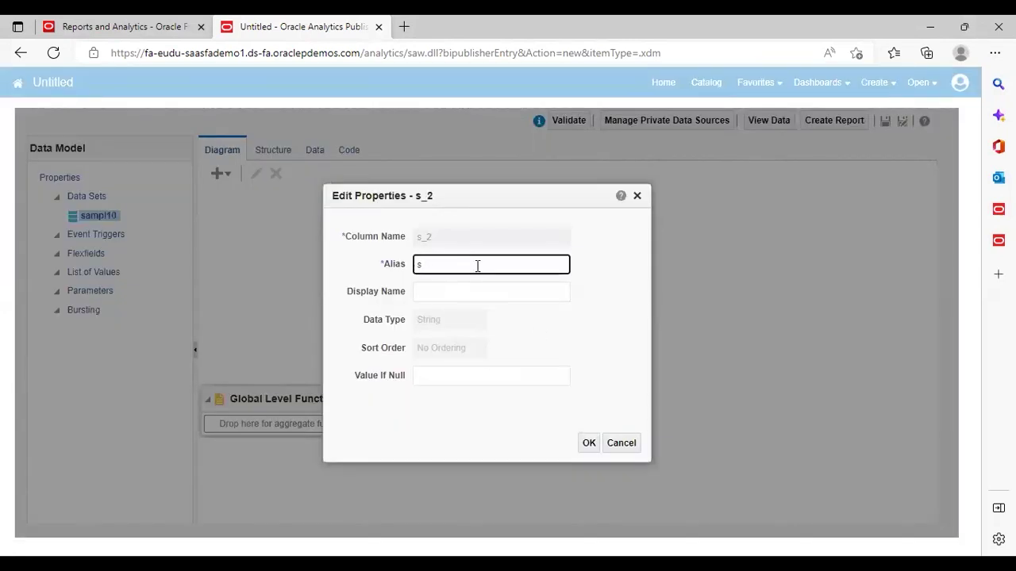
text(Country)
click(478, 291)
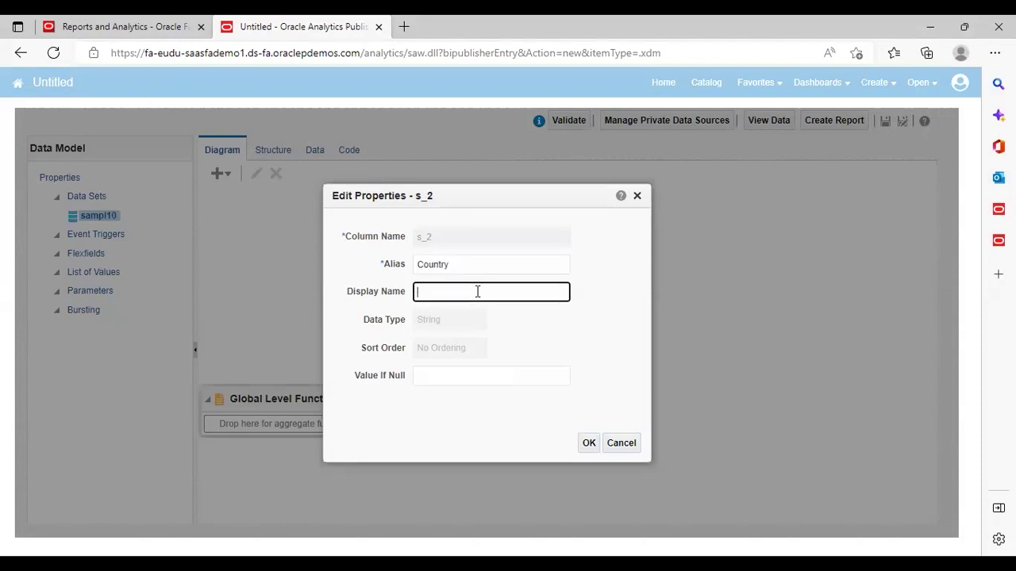
text(Country)
click(589, 445)
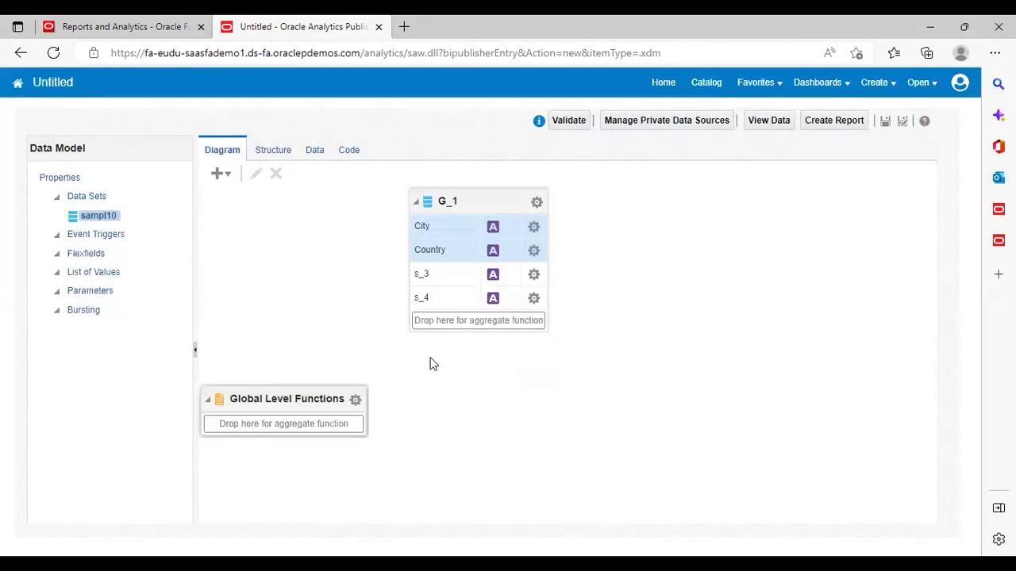
Set both the alias and the display name of column s_3 to Name
click(534, 274)
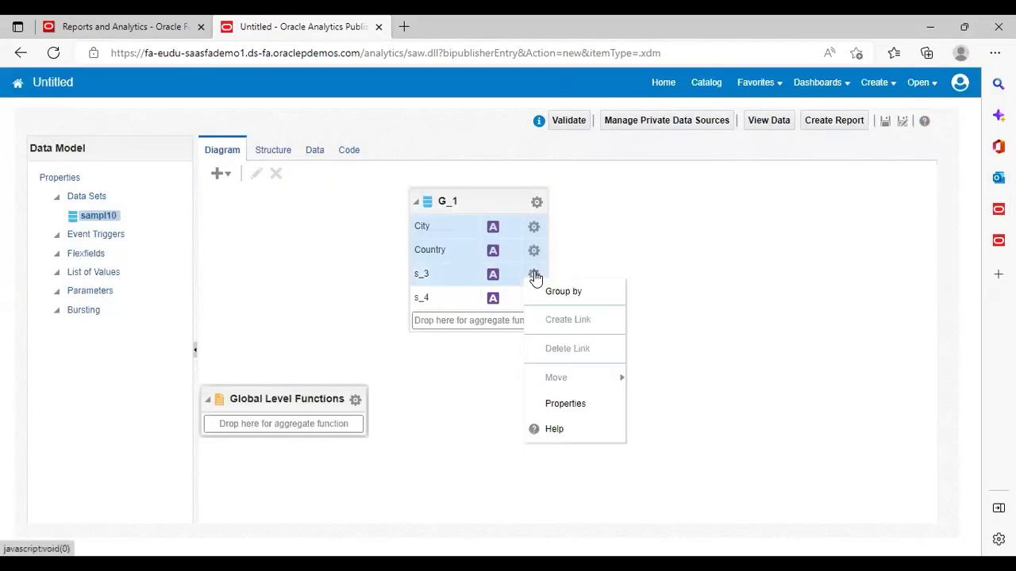
click(566, 404)
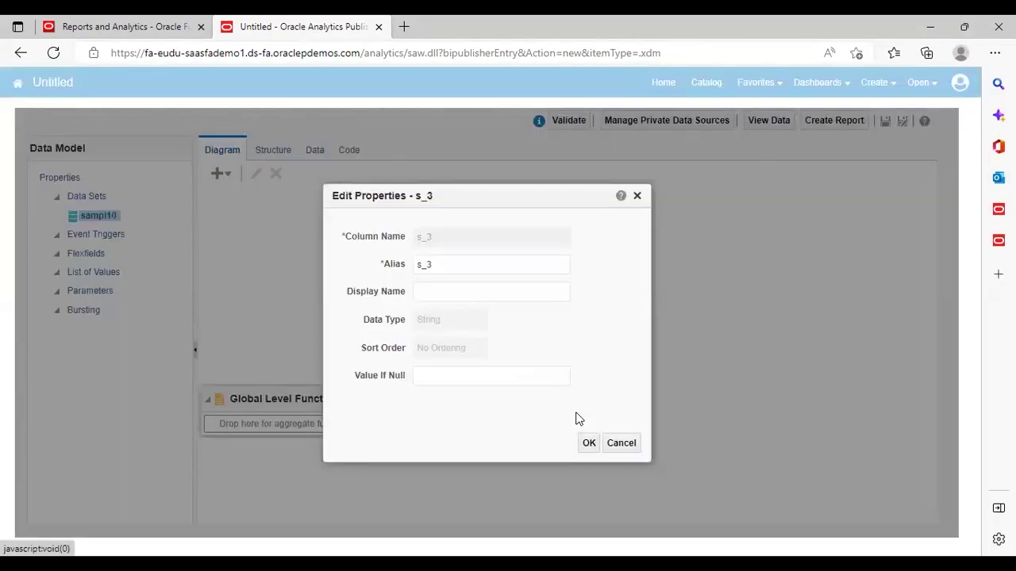
click(487, 269)
key(BackSpace)
key(BackSpace)
key(BackSpace)
text(Name)
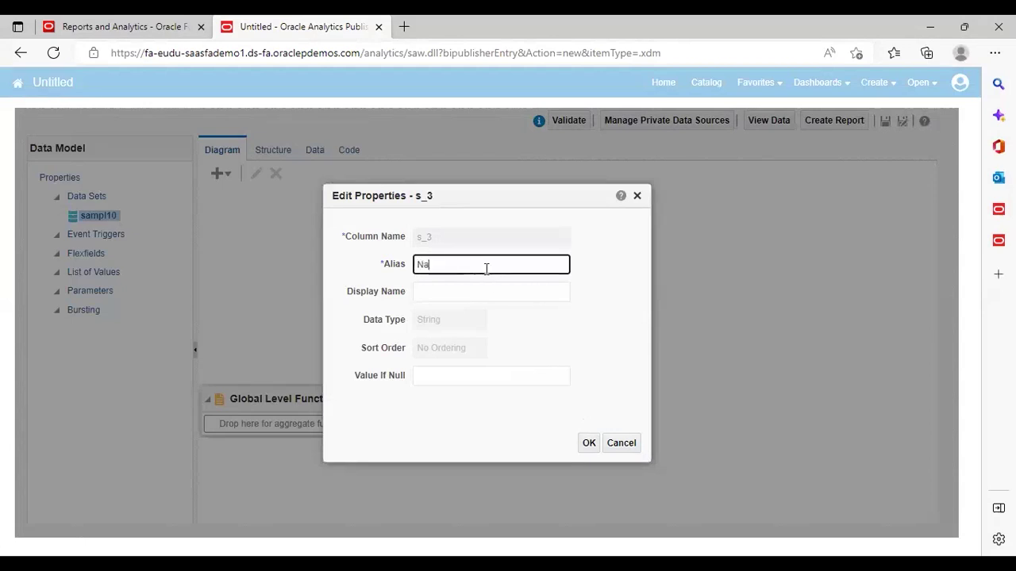
click(485, 295)
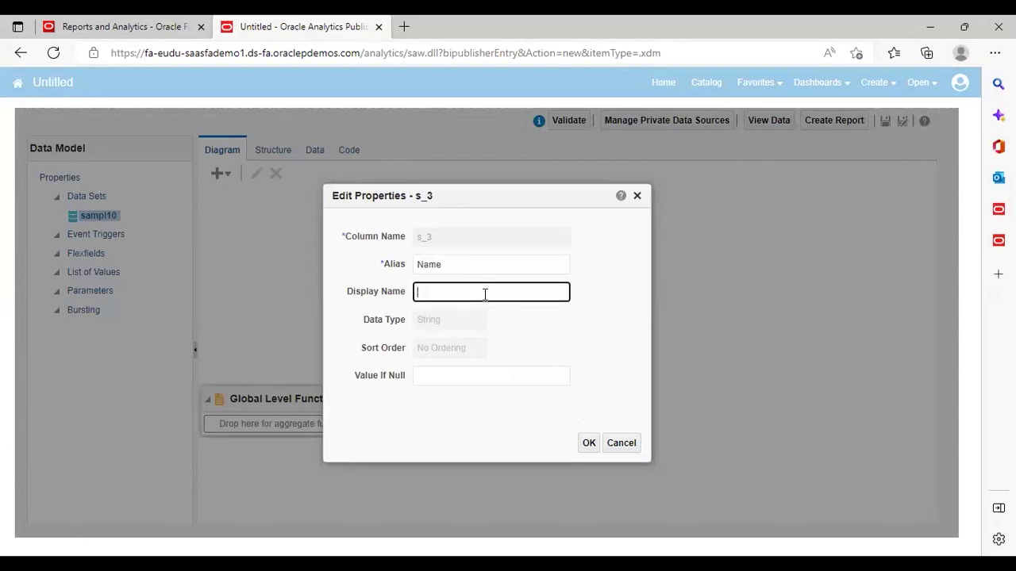
text(Name)
click(588, 443)
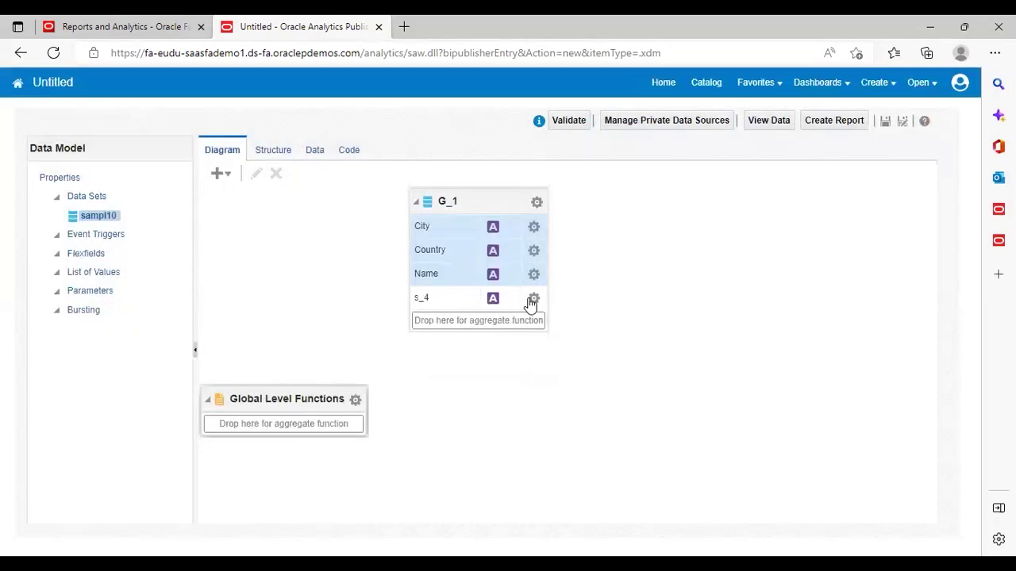
Set both the alias and the display name of column s_4 to Site
click(532, 300)
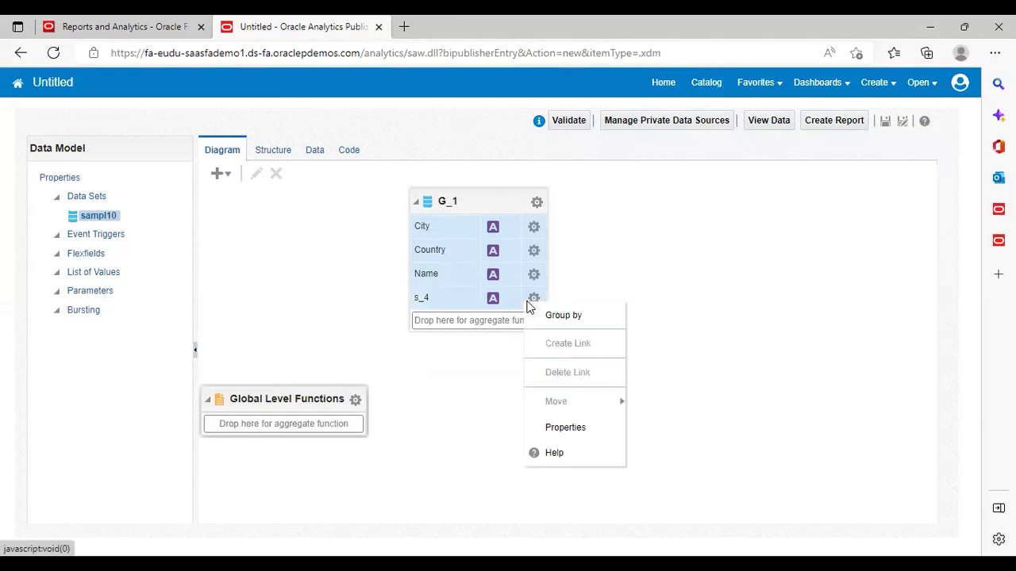
click(558, 429)
click(502, 270)
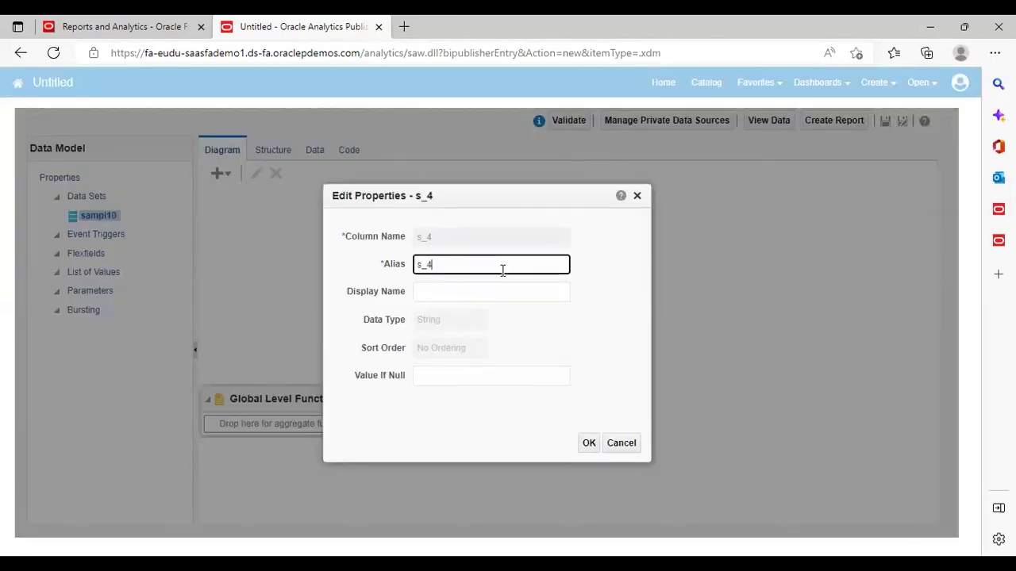
key(BackSpace)
key(BackSpace)
key(BackSpace)
text(Site)
click(503, 292)
text(Site)
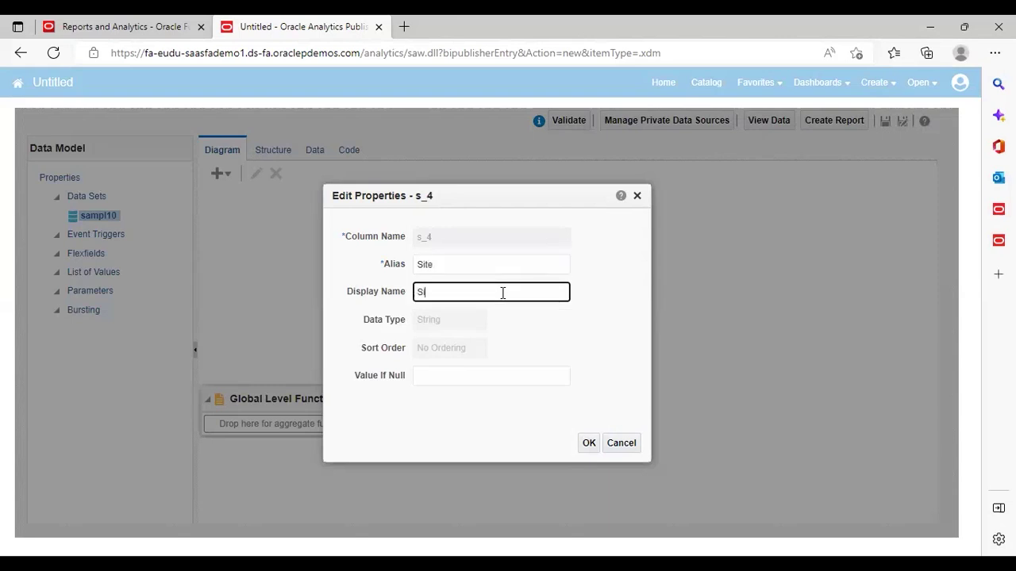
click(589, 444)
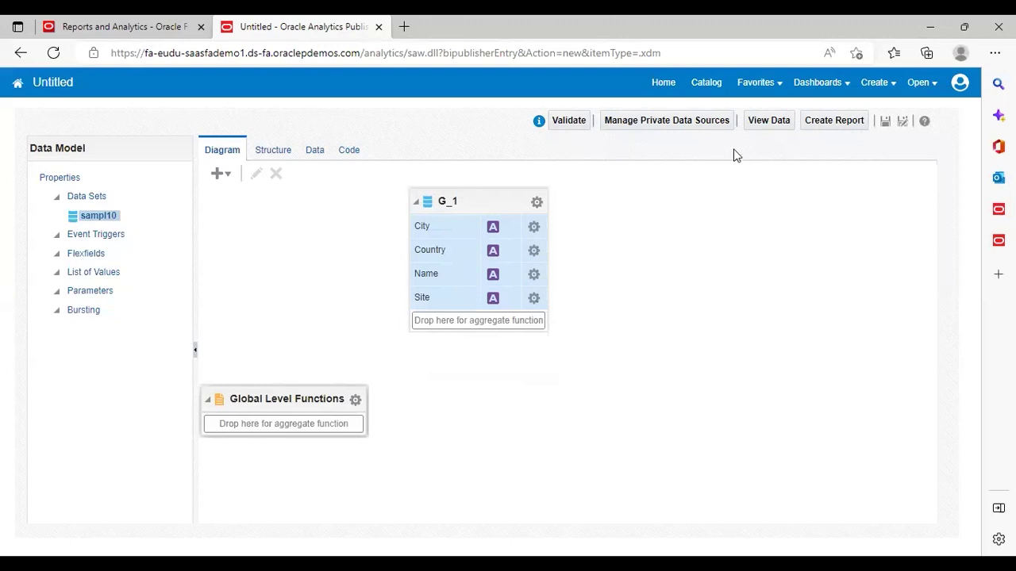
View the data model's output with 50 rows and show it as a table
click(762, 127)
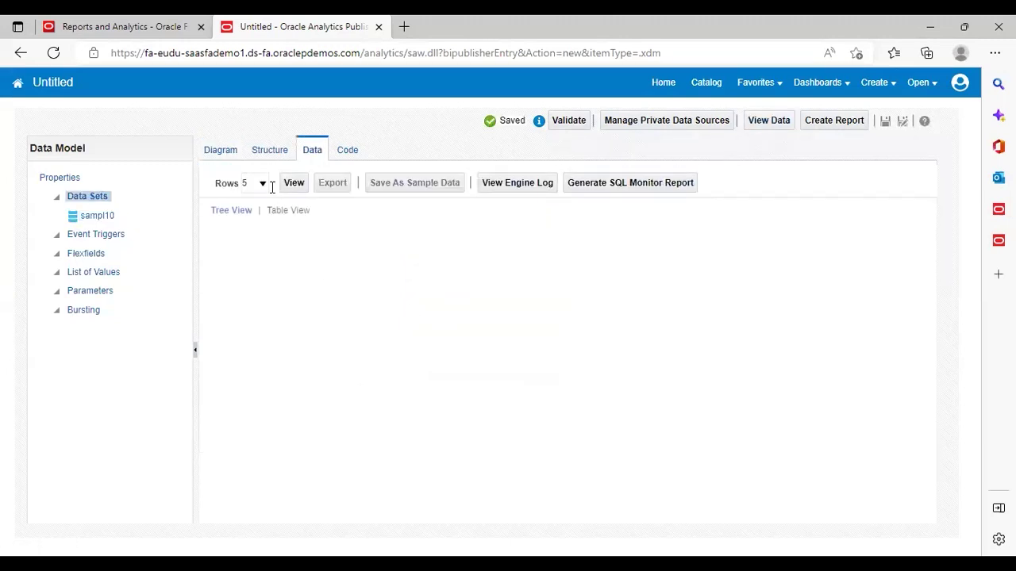
click(261, 184)
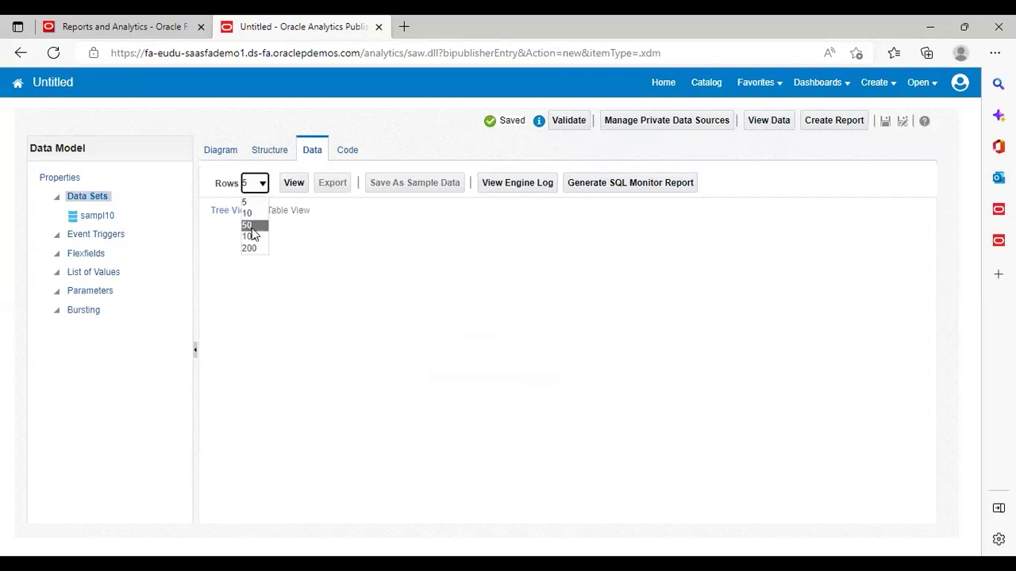
click(248, 225)
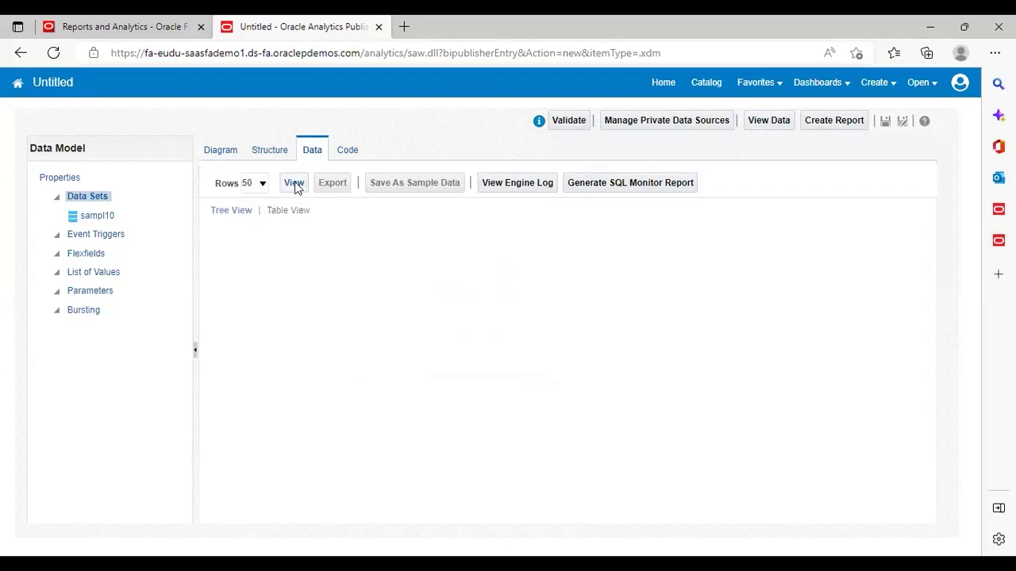
click(292, 184)
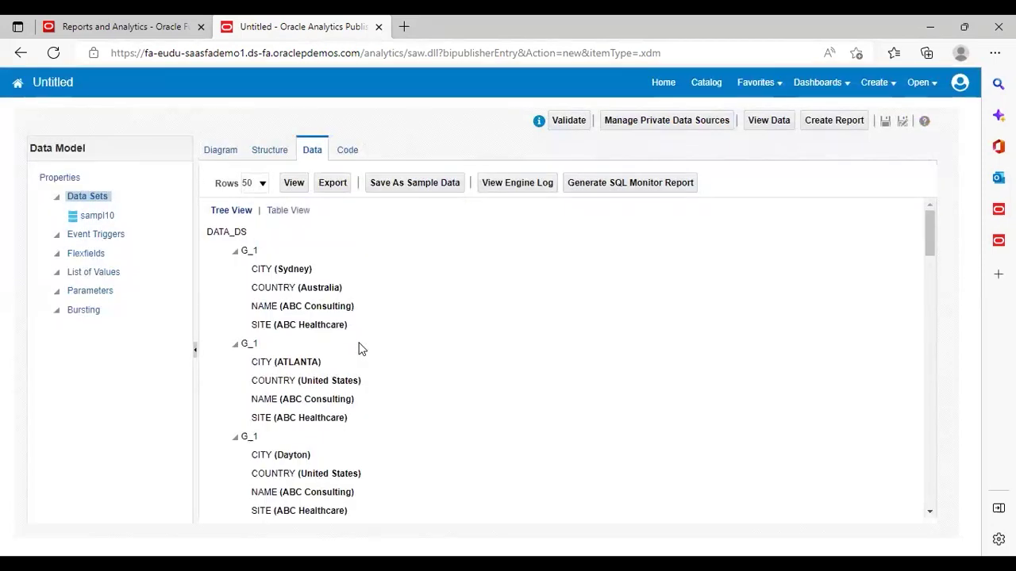
click(288, 210)
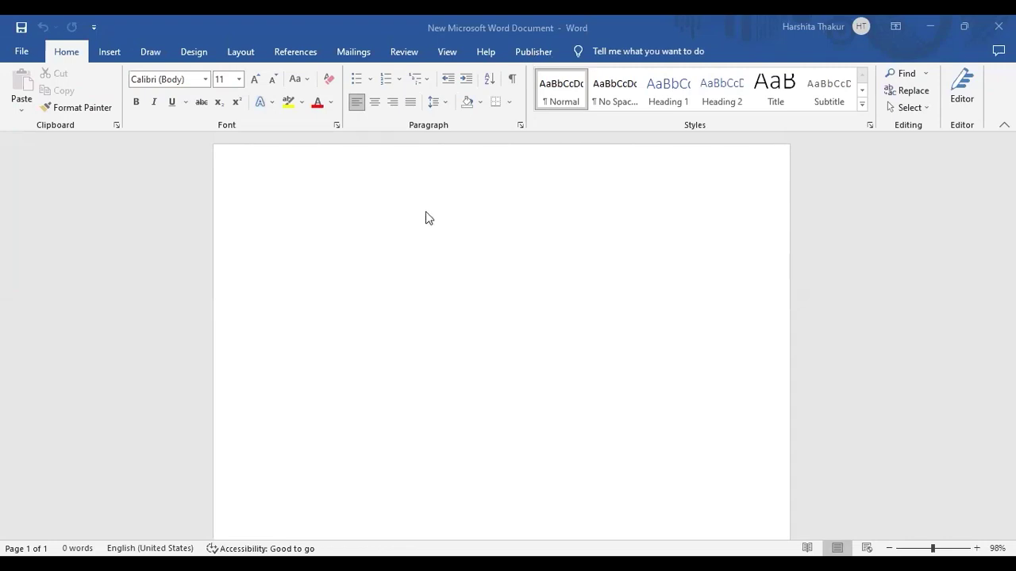
In the blank Word document, load 167508d0-a998-4aad-a142-ad5063f22fed from Downloads as the Publisher sample XML
click(534, 54)
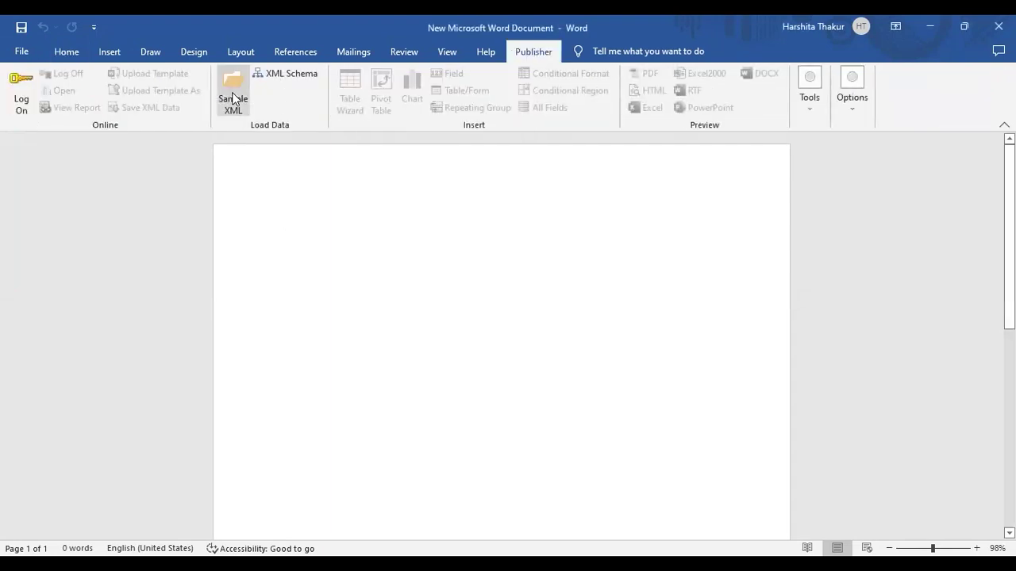
click(233, 98)
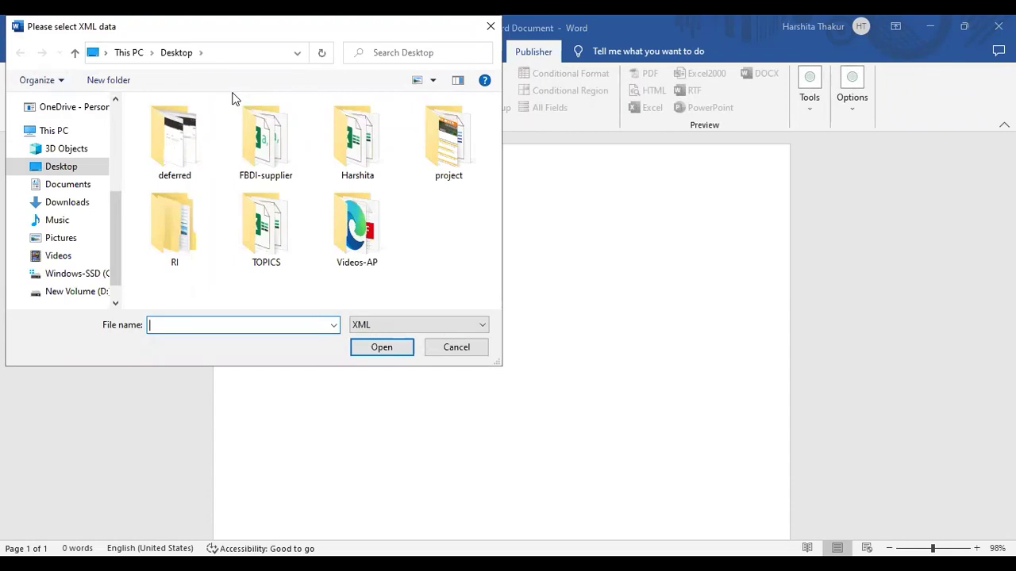
click(80, 200)
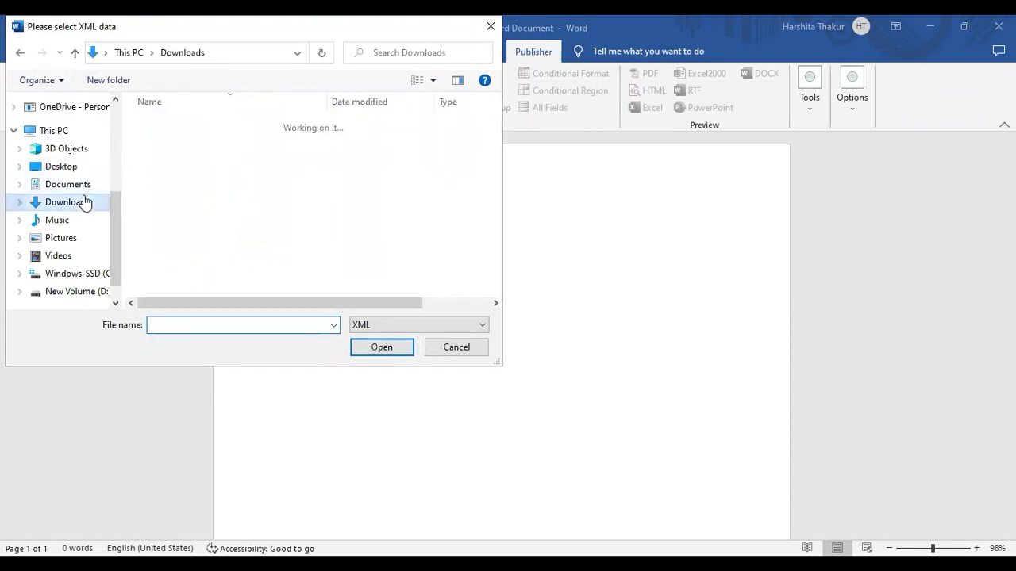
click(186, 144)
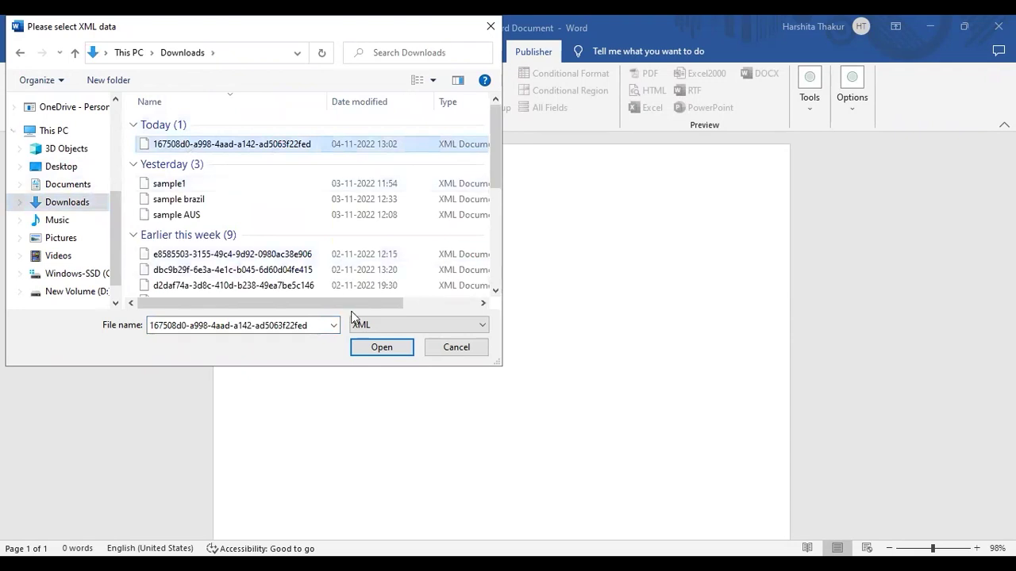
click(367, 353)
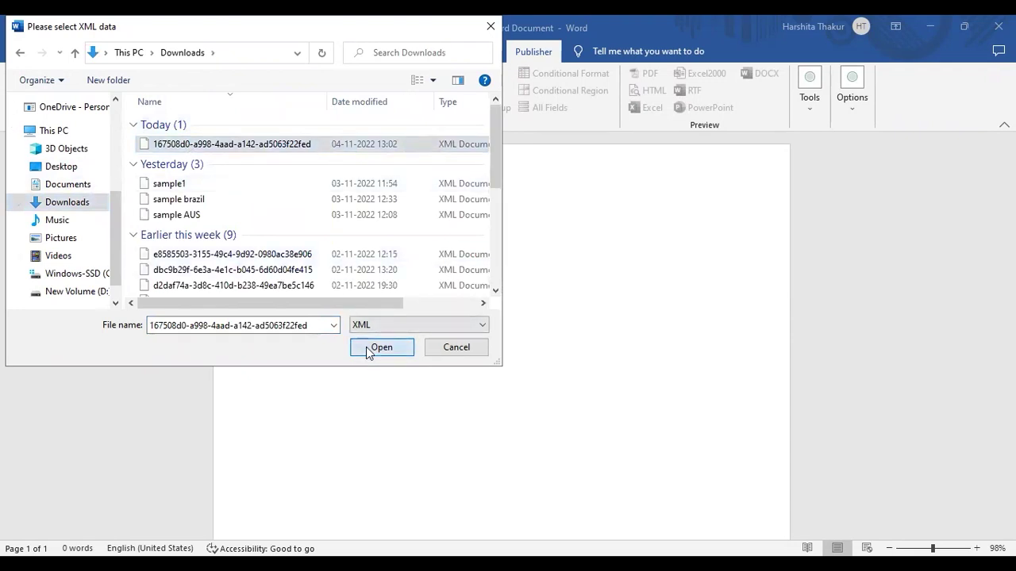
click(539, 341)
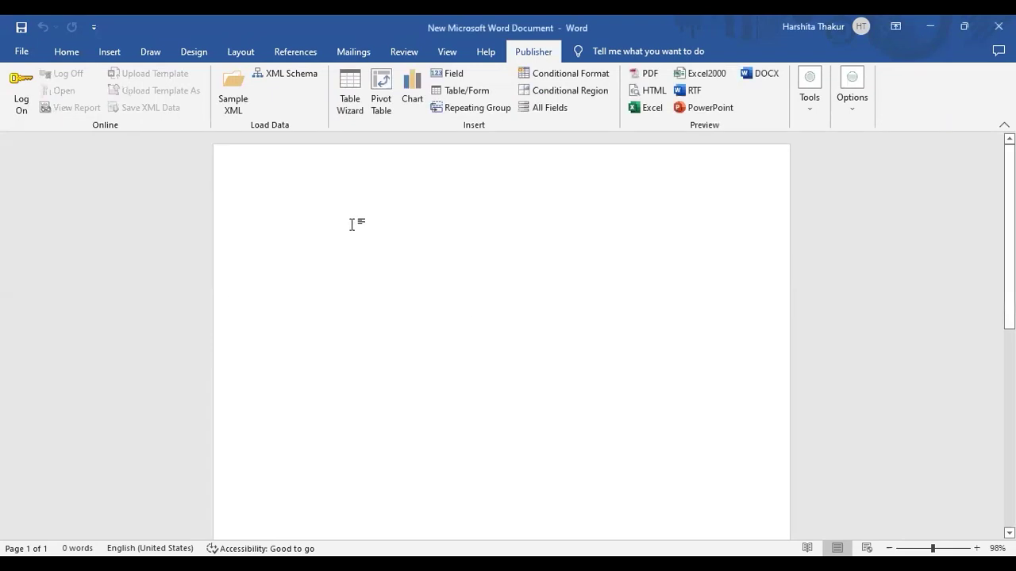
Start a Publisher pivot table in the document and set its aggregation to Count
click(379, 93)
click(383, 101)
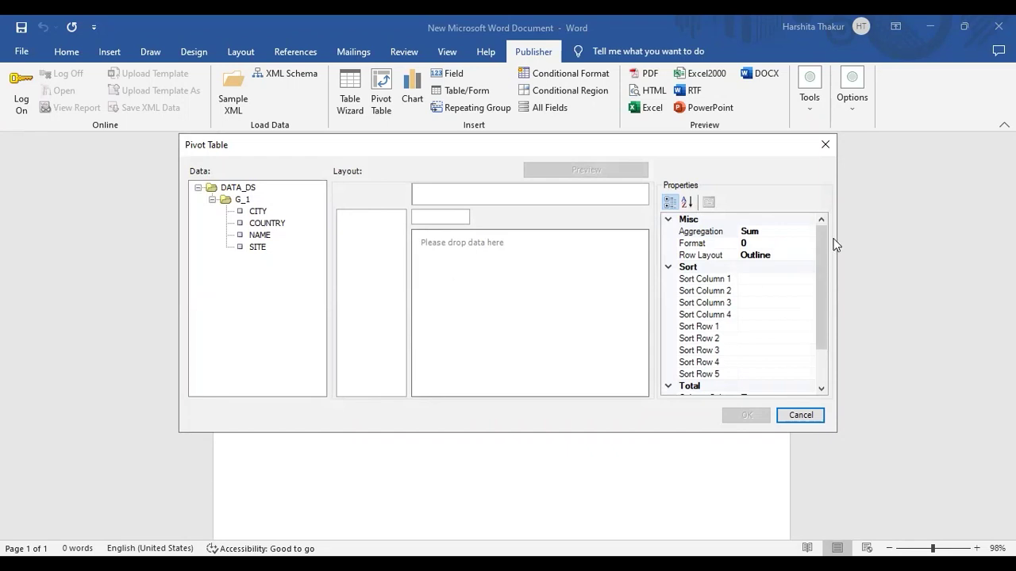
click(793, 229)
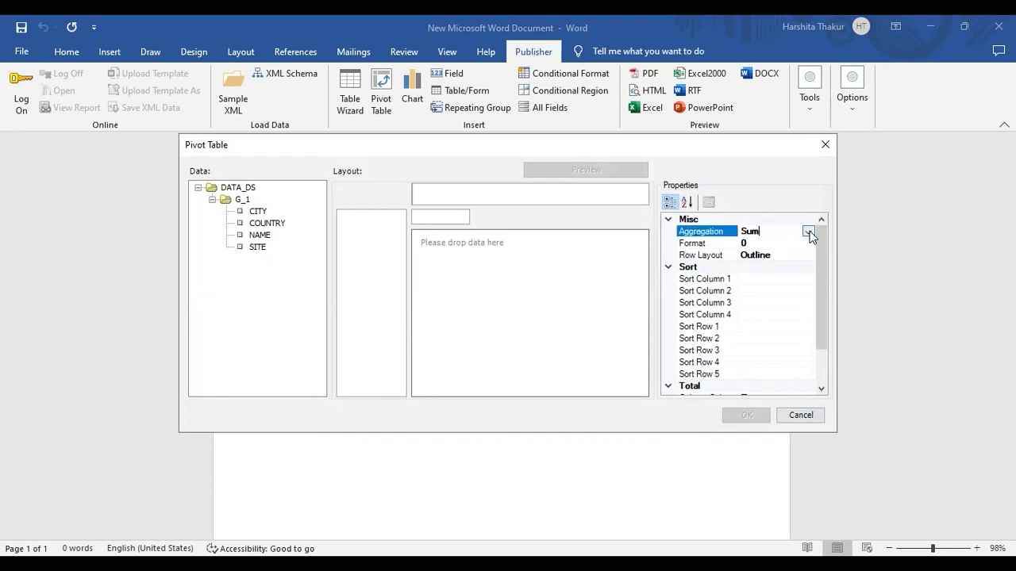
click(808, 231)
click(766, 255)
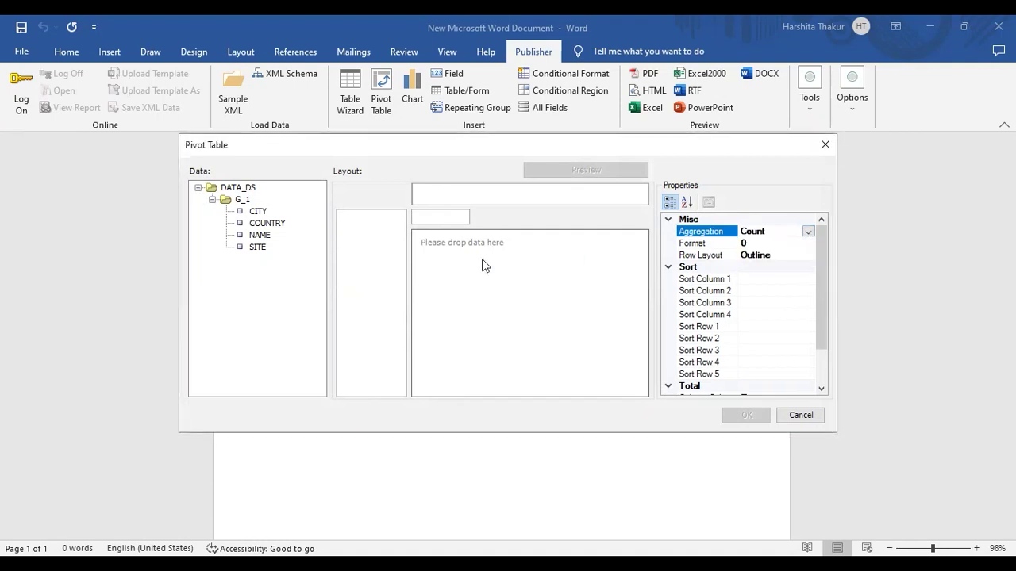
Lay out the pivot table with COUNTRY as columns, NAME as rows and CITY as the data field
click(272, 224)
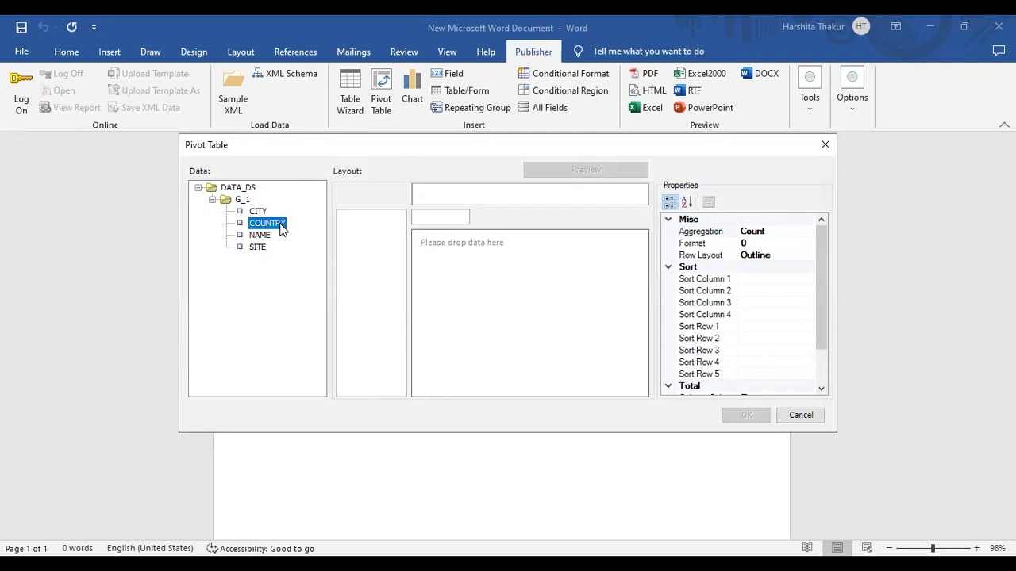
drag(281, 228, 451, 195)
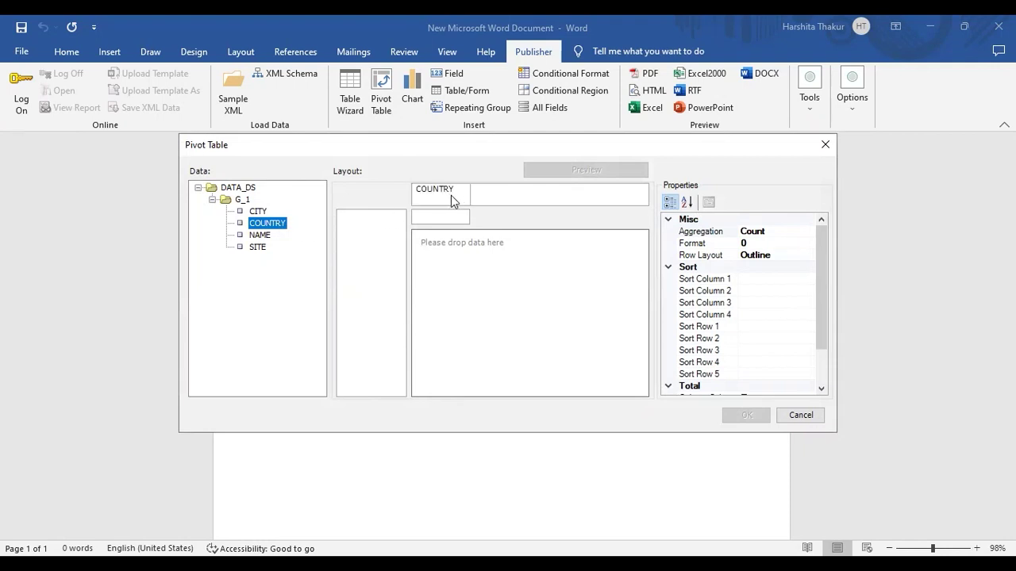
click(257, 213)
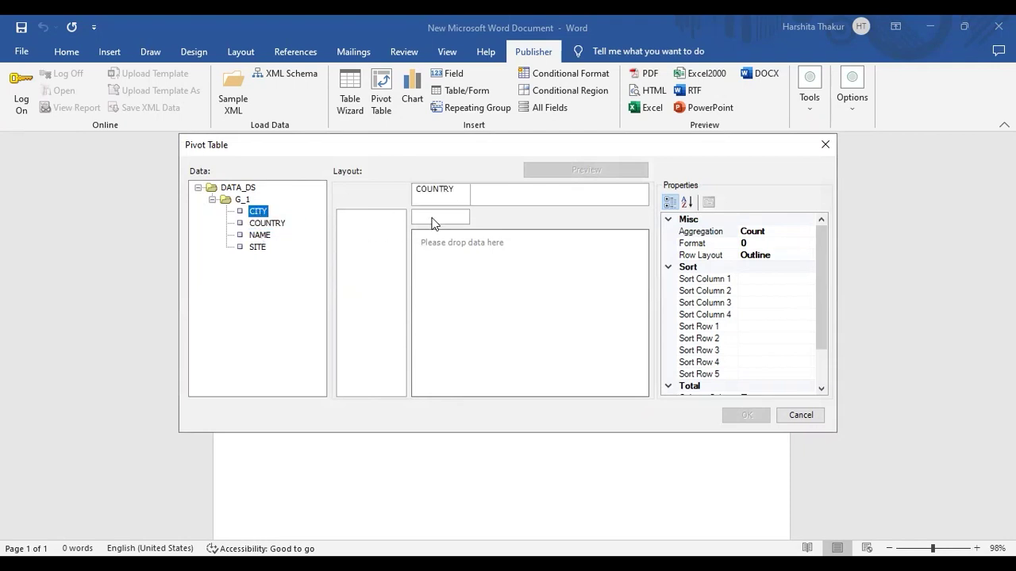
drag(261, 213, 429, 218)
drag(267, 236, 369, 242)
Preview the pivot table across its full width and insert it into the document
click(575, 170)
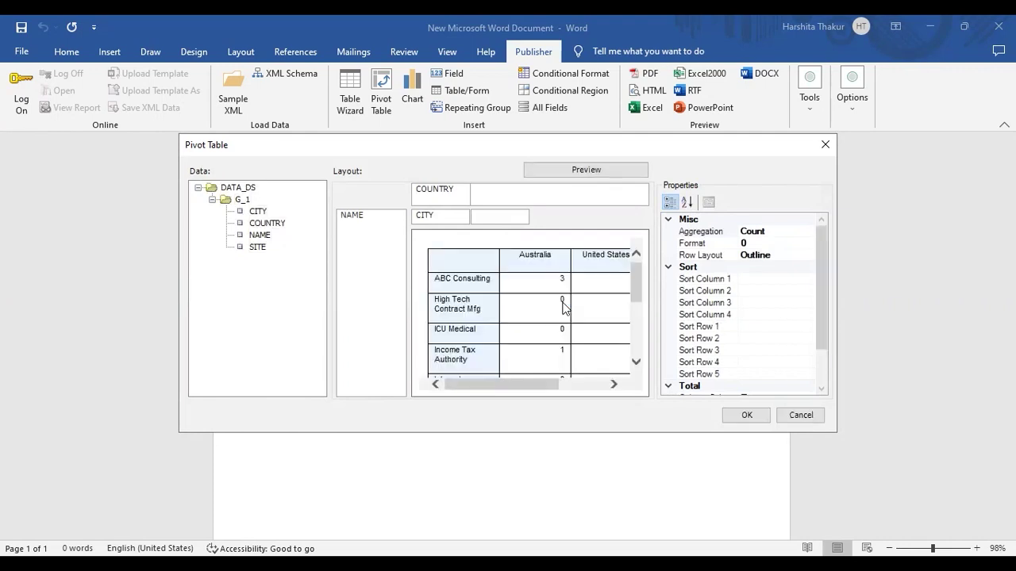
click(614, 384)
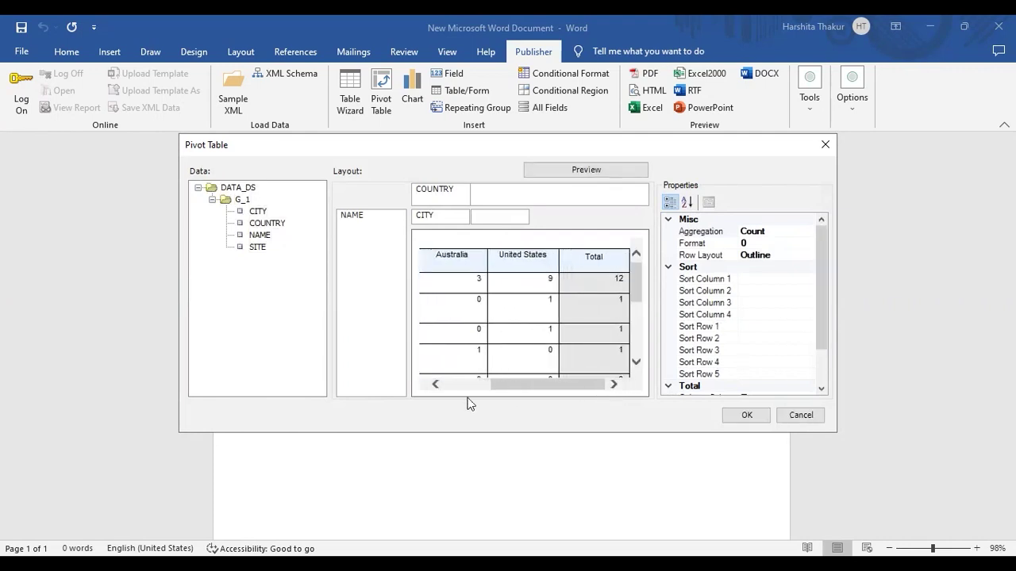
click(438, 386)
click(438, 386)
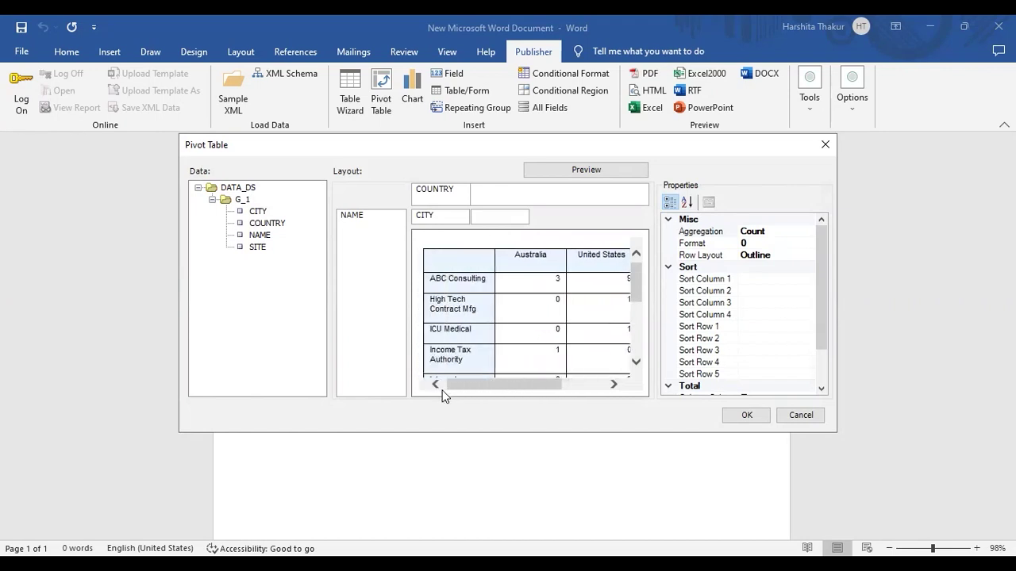
click(744, 415)
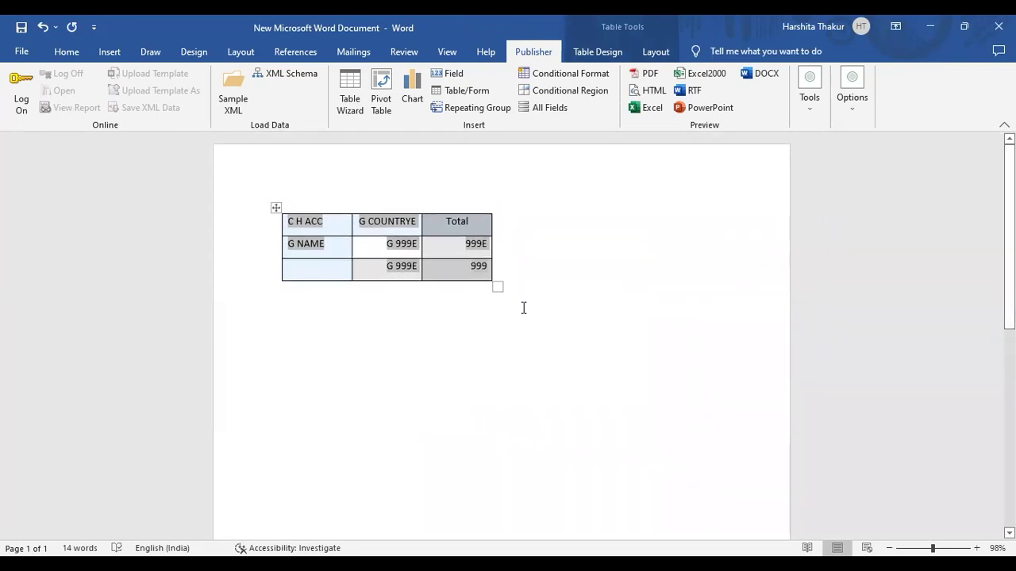
Start a Publisher chart below the pivot table and set its aggregation to Count
click(346, 349)
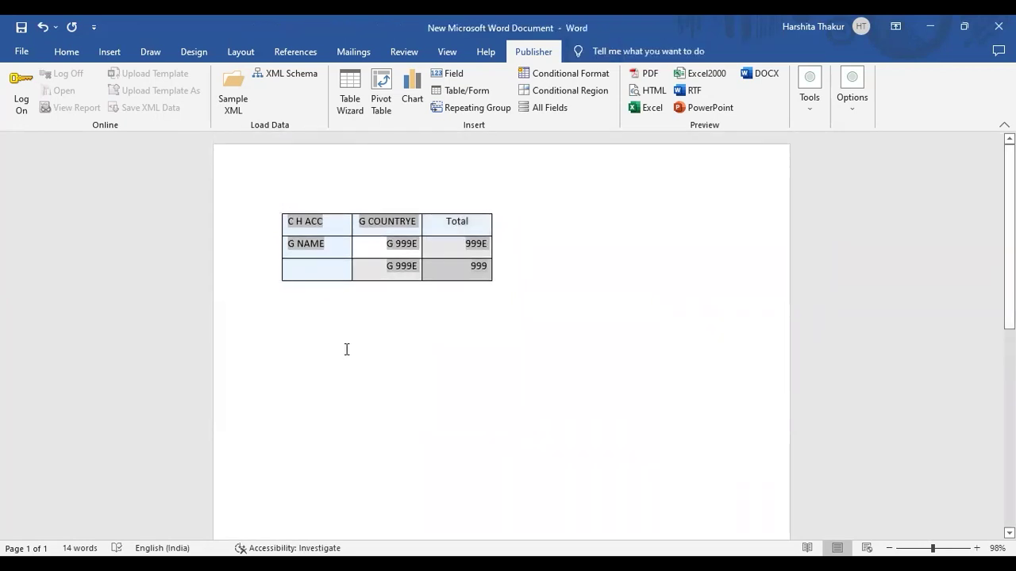
key(Return)
key(Return)
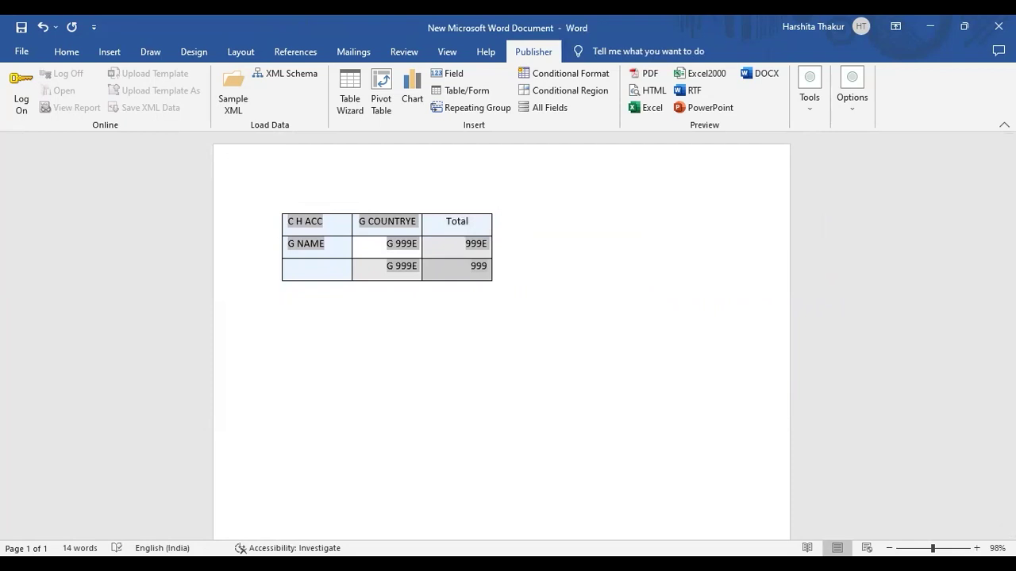
click(412, 88)
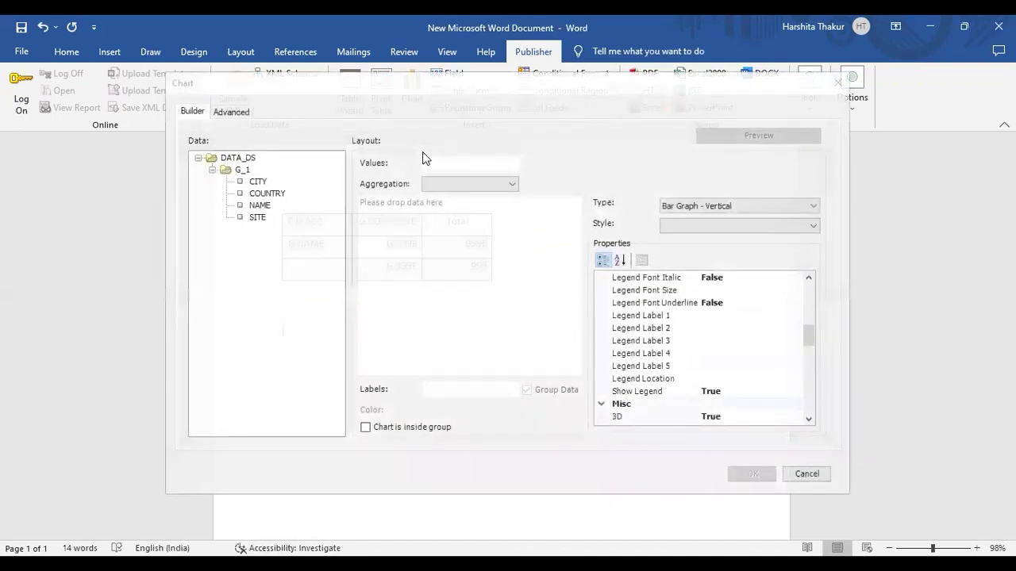
click(461, 187)
click(456, 208)
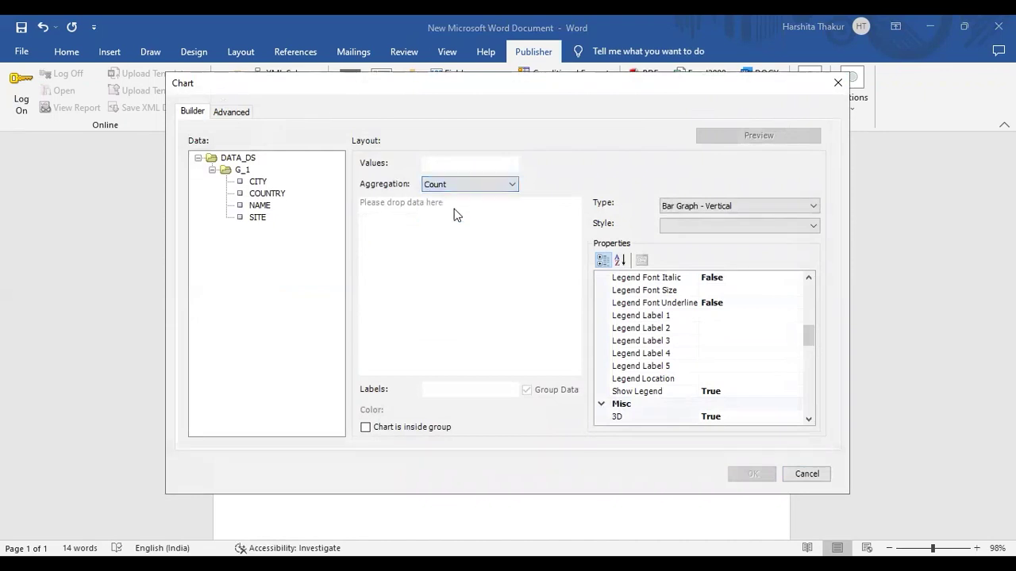
Assign NAME as the chart's values and COUNTRY as its labels, and preview the chart
click(262, 207)
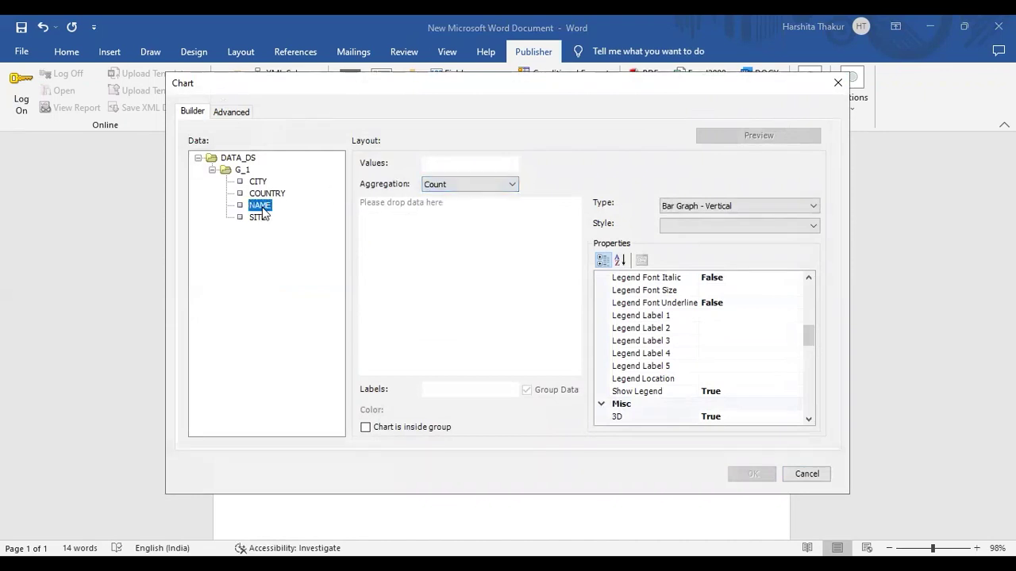
drag(262, 211, 467, 167)
drag(269, 194, 466, 389)
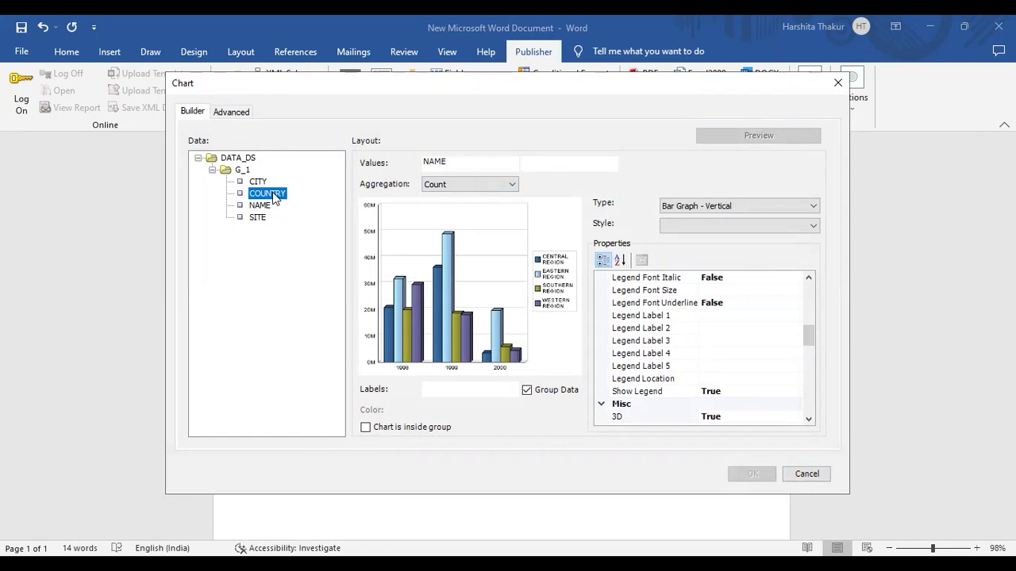
drag(272, 192, 454, 393)
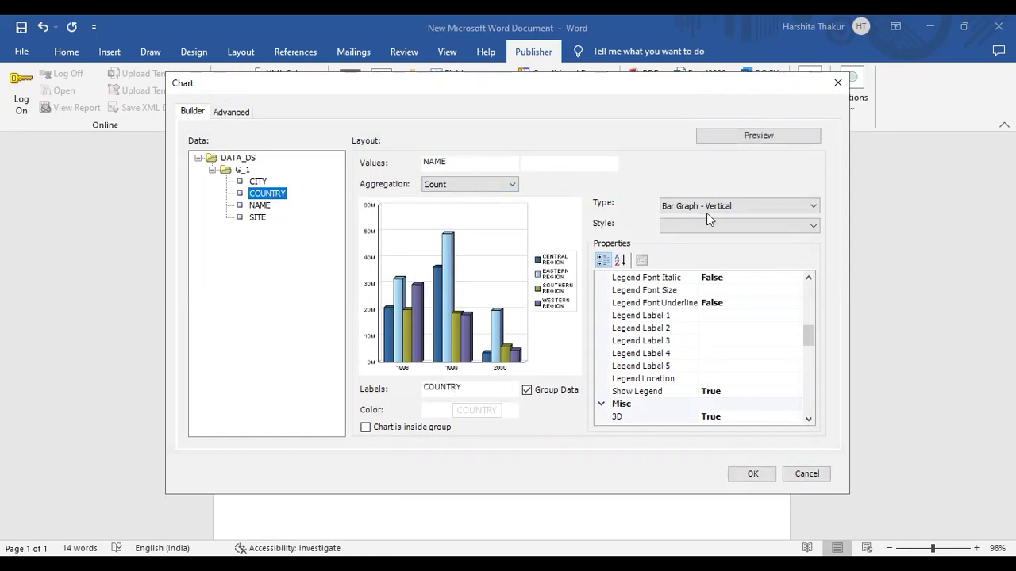
click(742, 140)
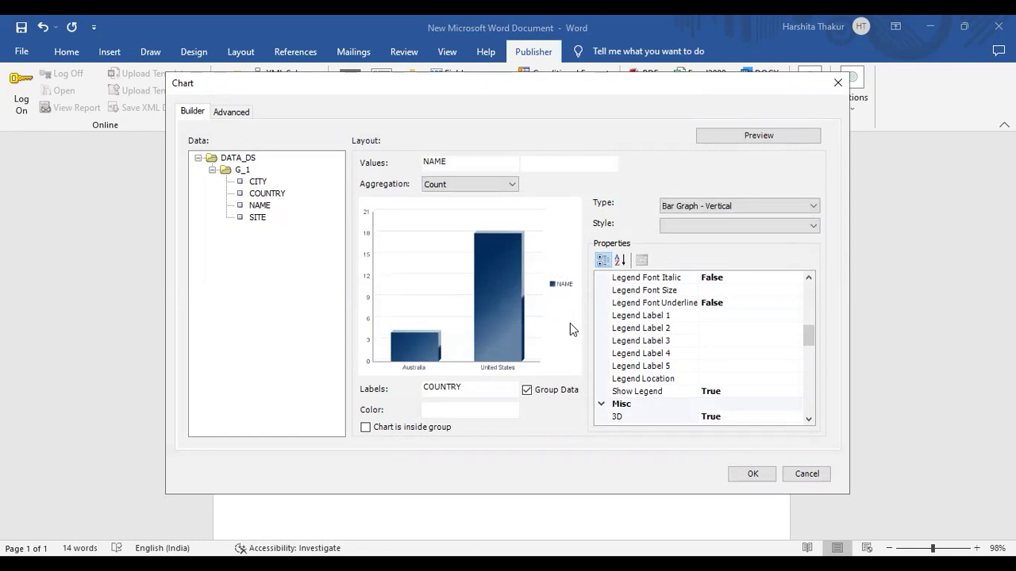
Keep the Bar Graph - Vertical type, apply the April style to the chart and preview it
click(723, 229)
click(723, 229)
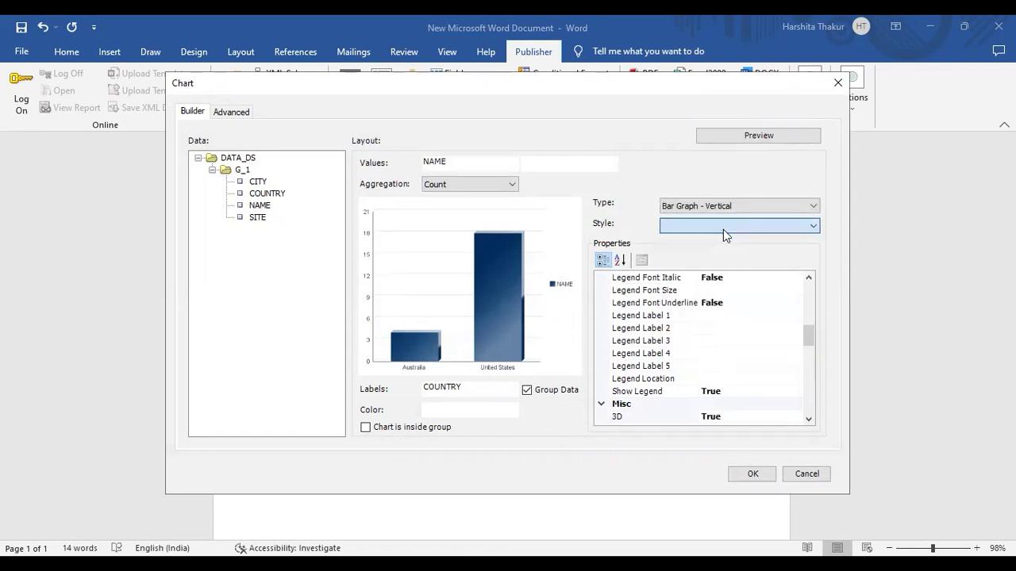
click(764, 210)
click(764, 210)
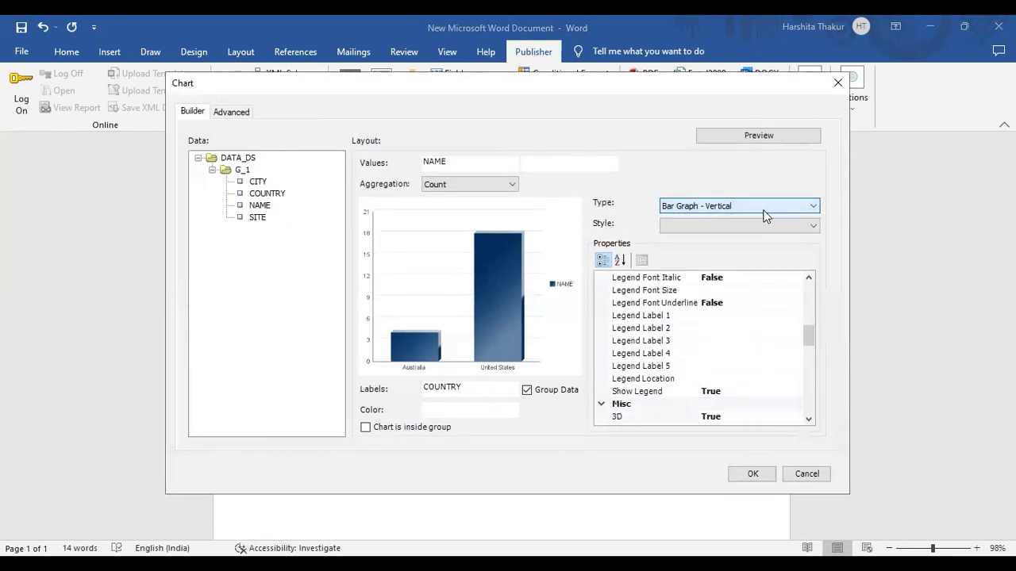
click(763, 210)
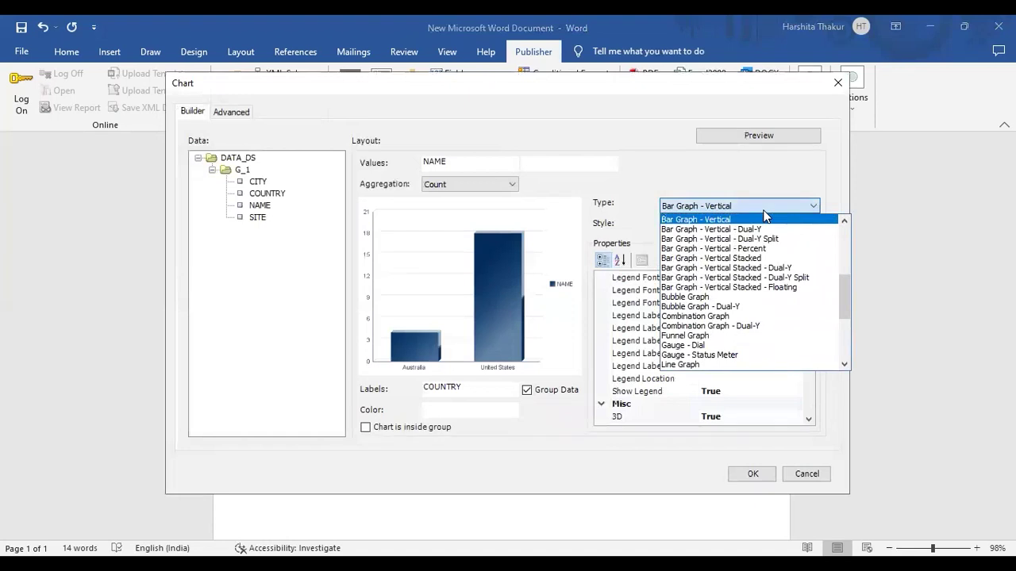
click(763, 212)
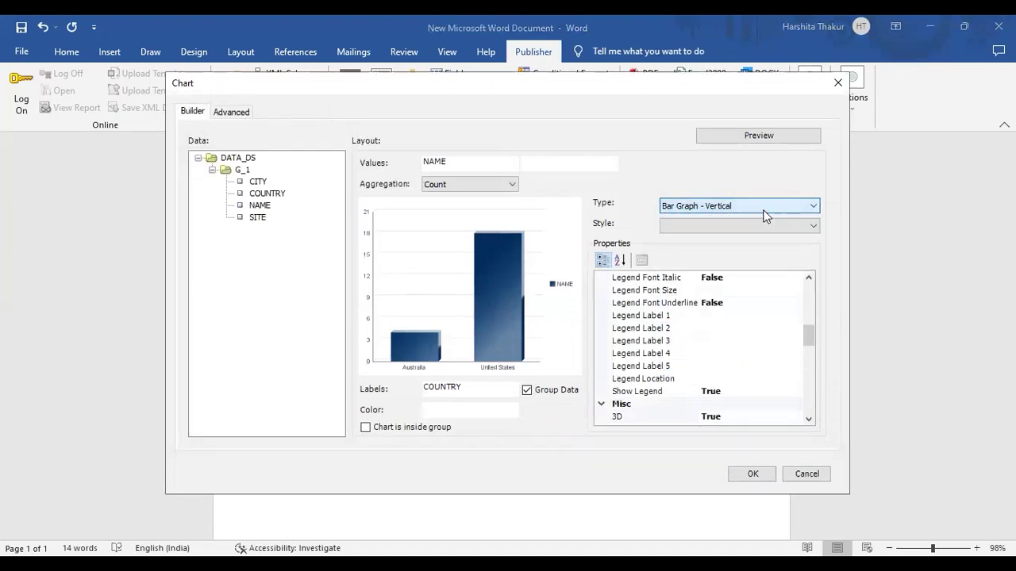
click(764, 228)
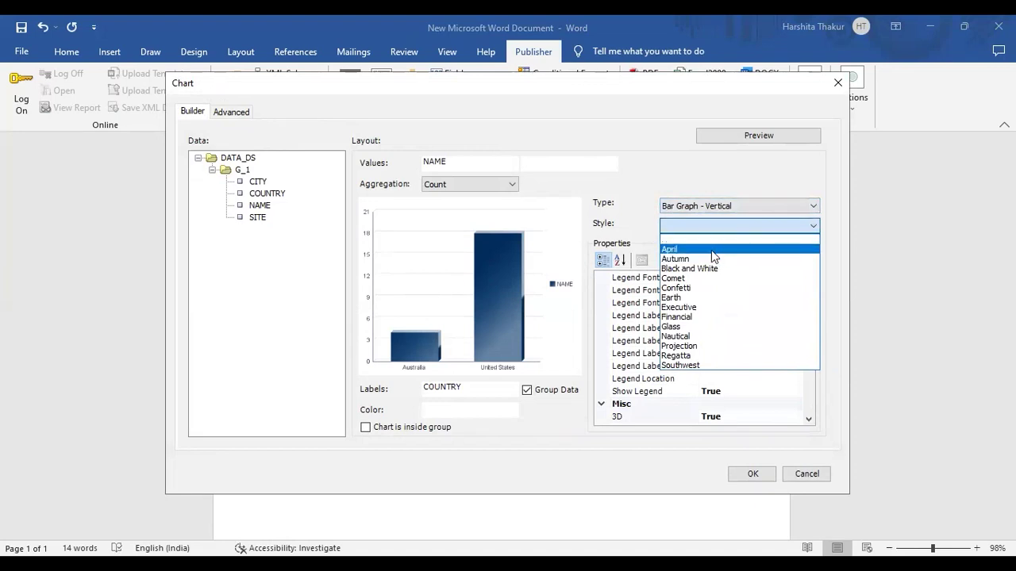
click(711, 250)
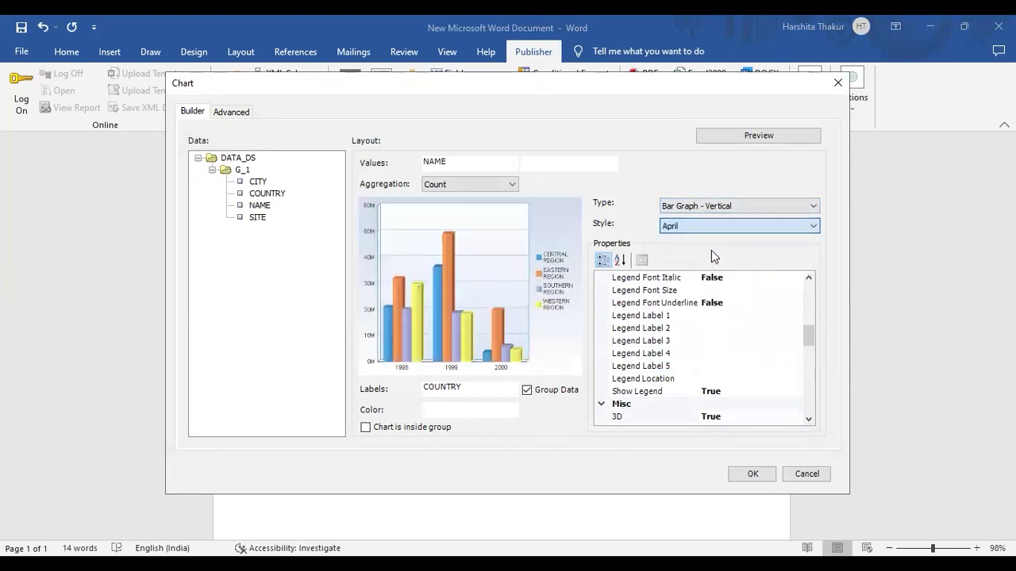
click(743, 136)
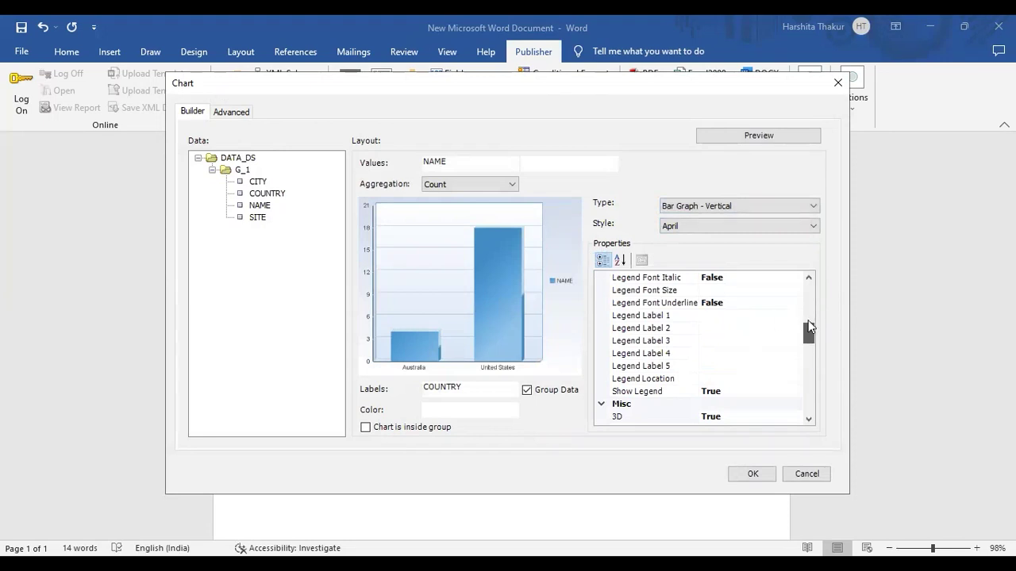
Look through the chart's color, legend and axis properties and insert the chart below the pivot table
drag(808, 333, 805, 288)
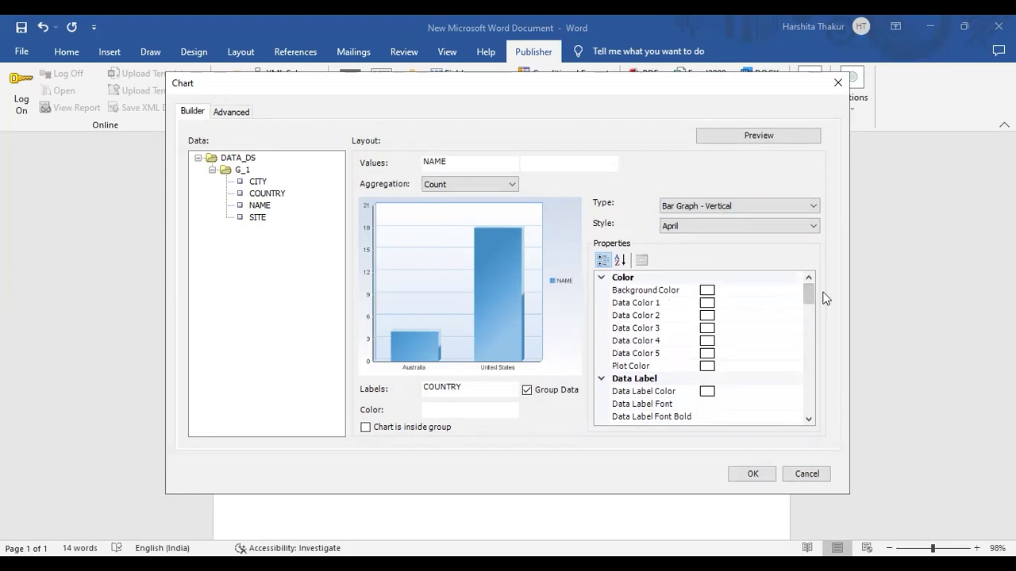
drag(807, 298, 806, 319)
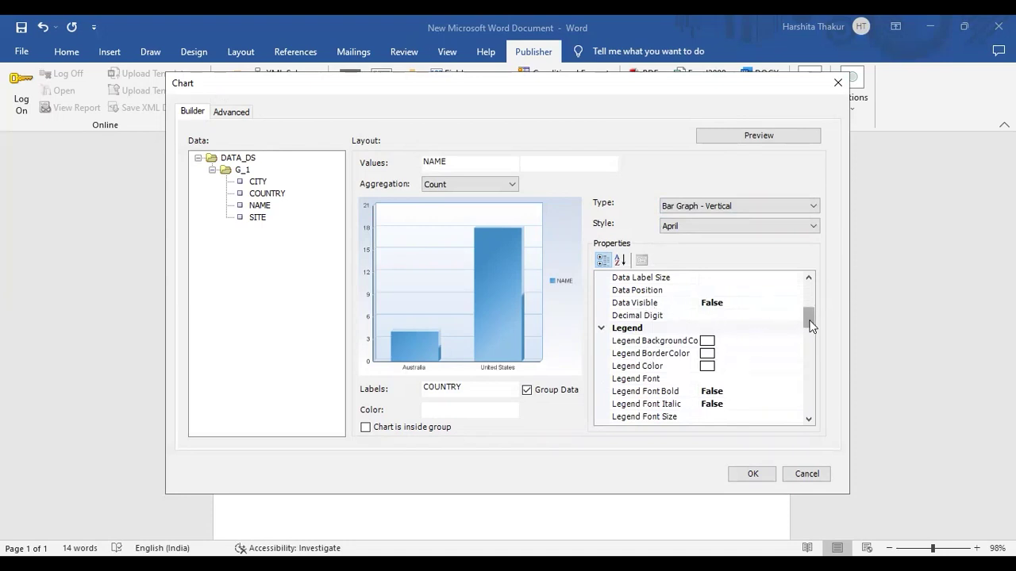
drag(806, 320, 807, 380)
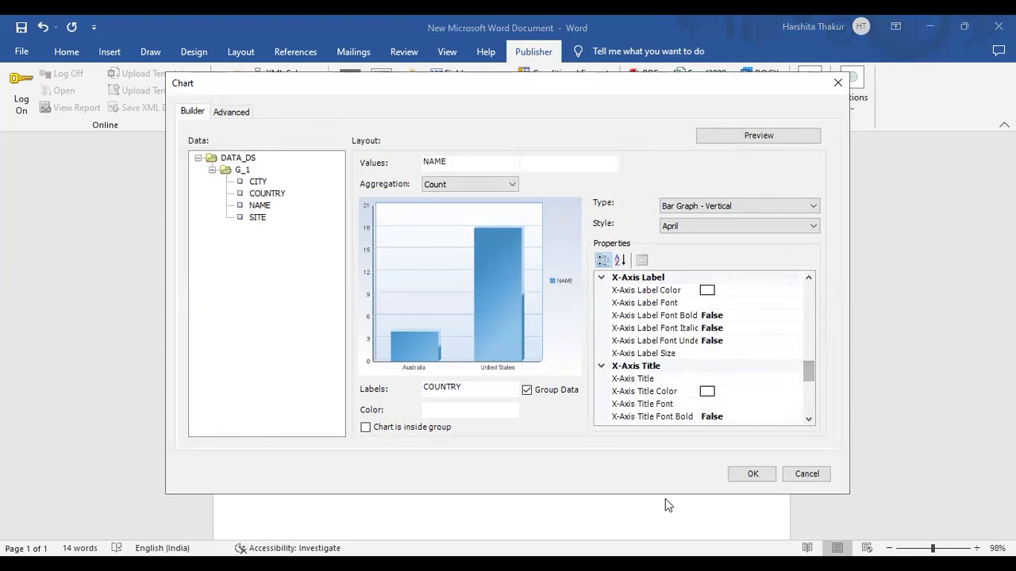
click(749, 475)
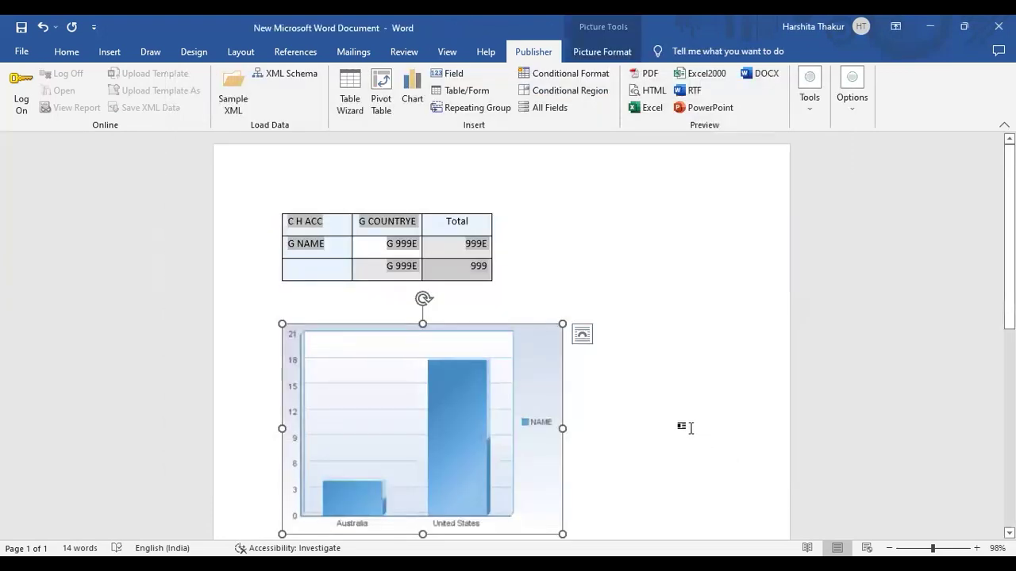
click(690, 428)
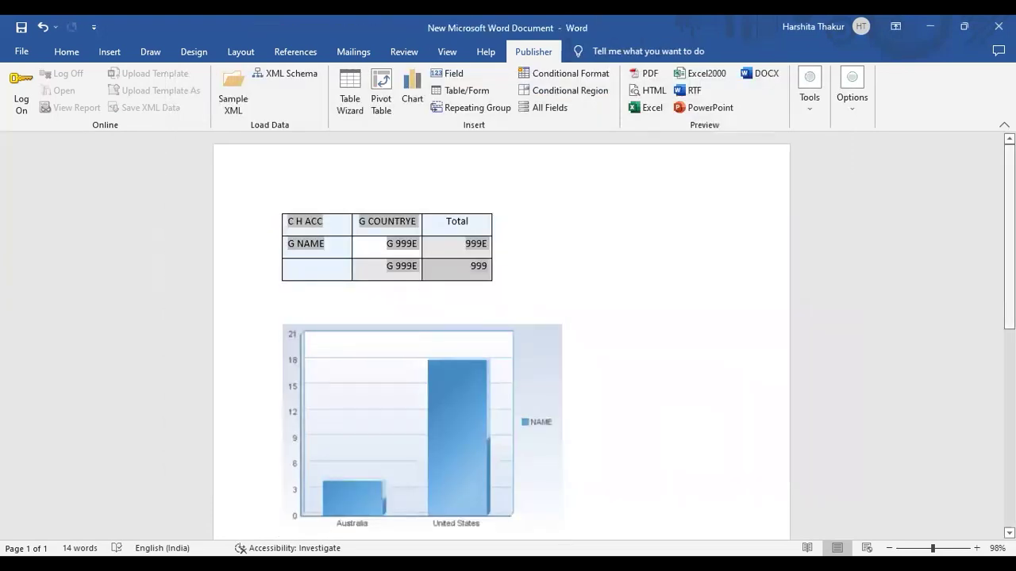
scroll(937, 273, down, 4)
scroll(937, 273, up, 4)
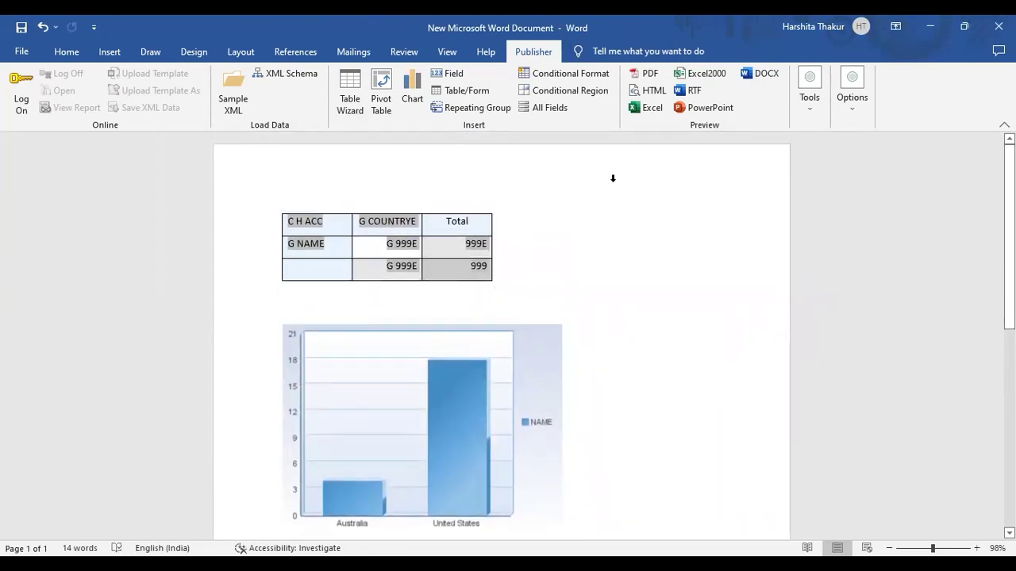
Generate an RTF preview of the template, saved as sample10 on the Desktop, and review its table and chart
click(700, 89)
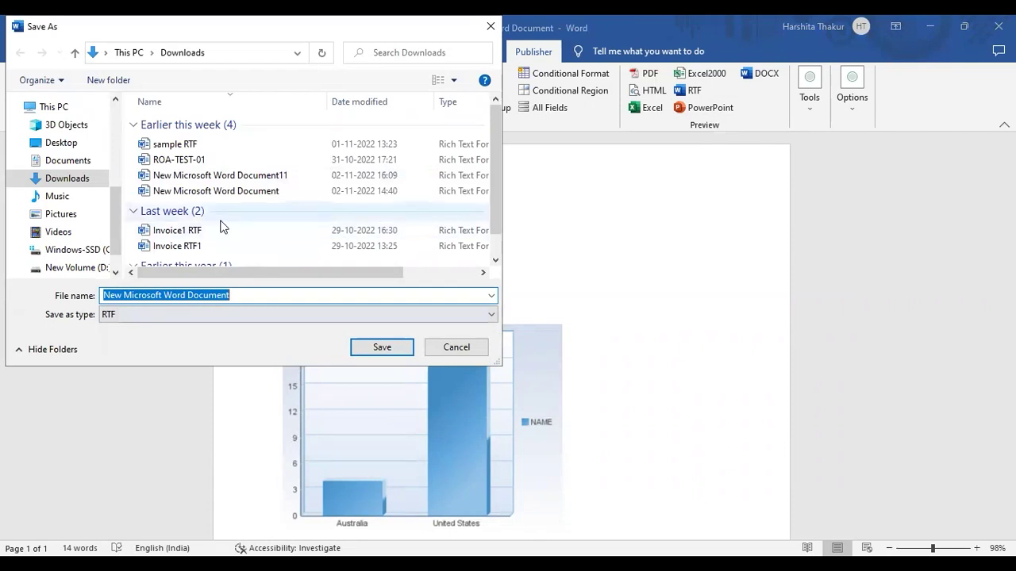
click(75, 143)
click(256, 292)
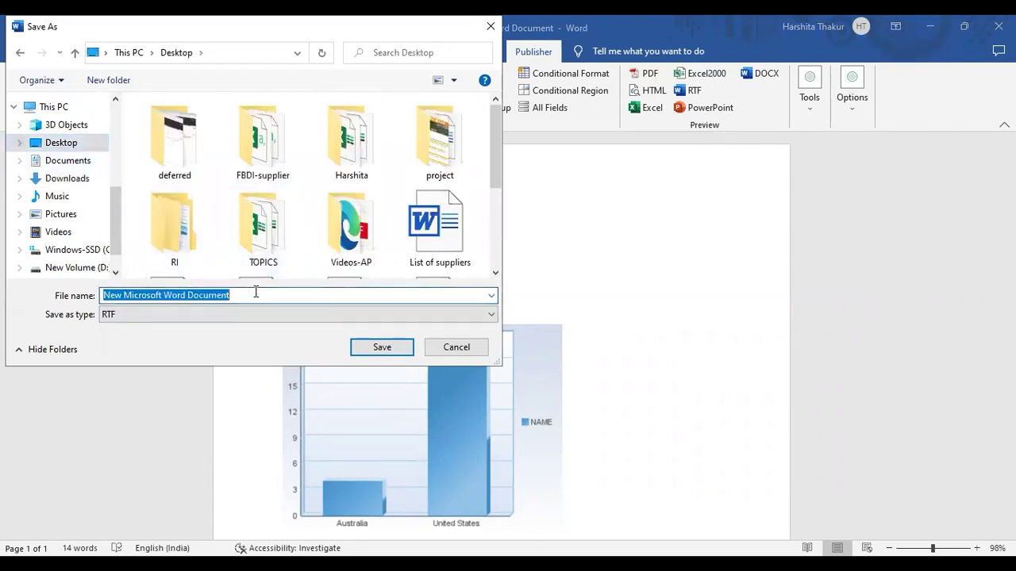
text(2)
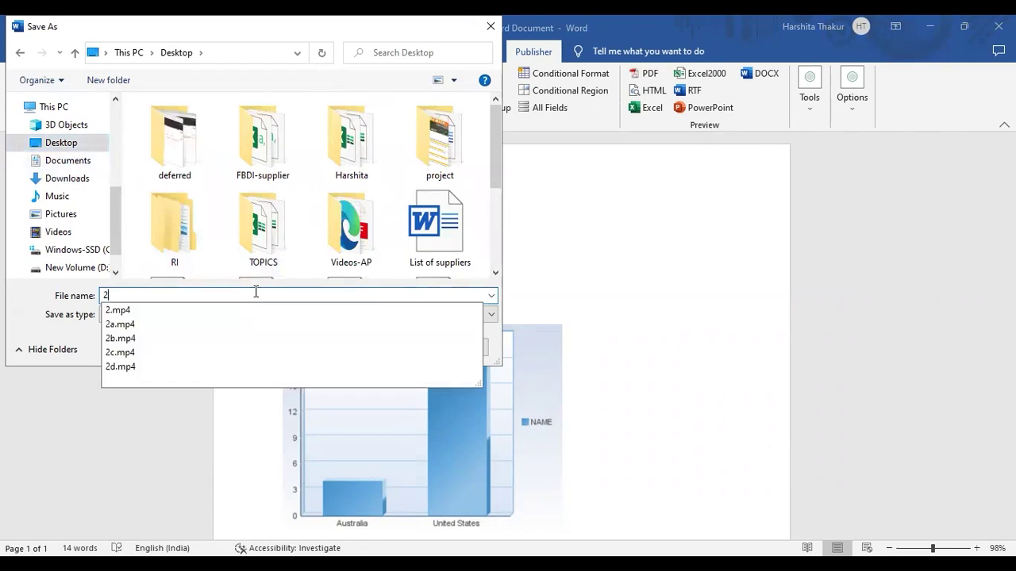
key(BackSpace)
text(sample1)
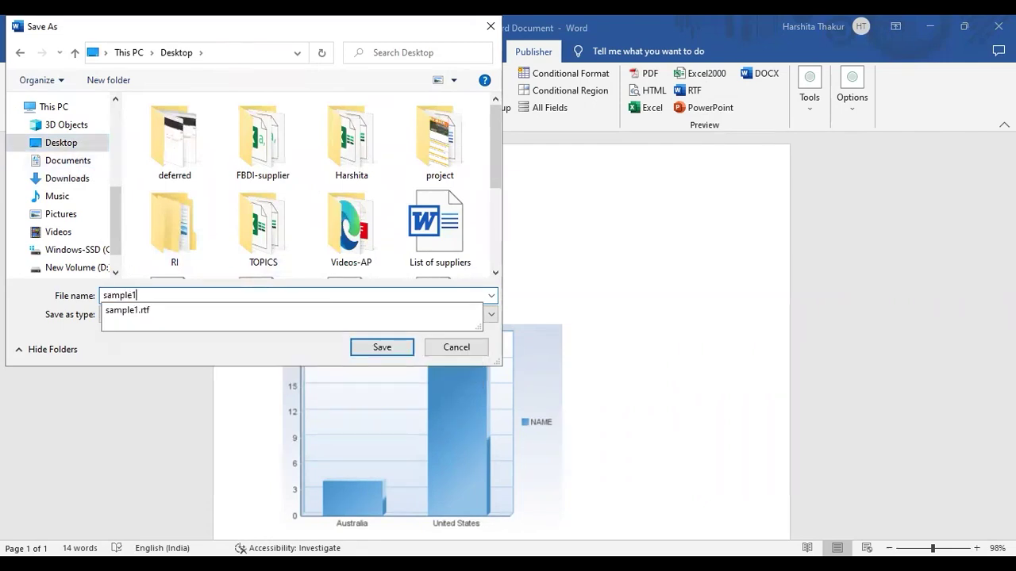
text(0)
click(399, 347)
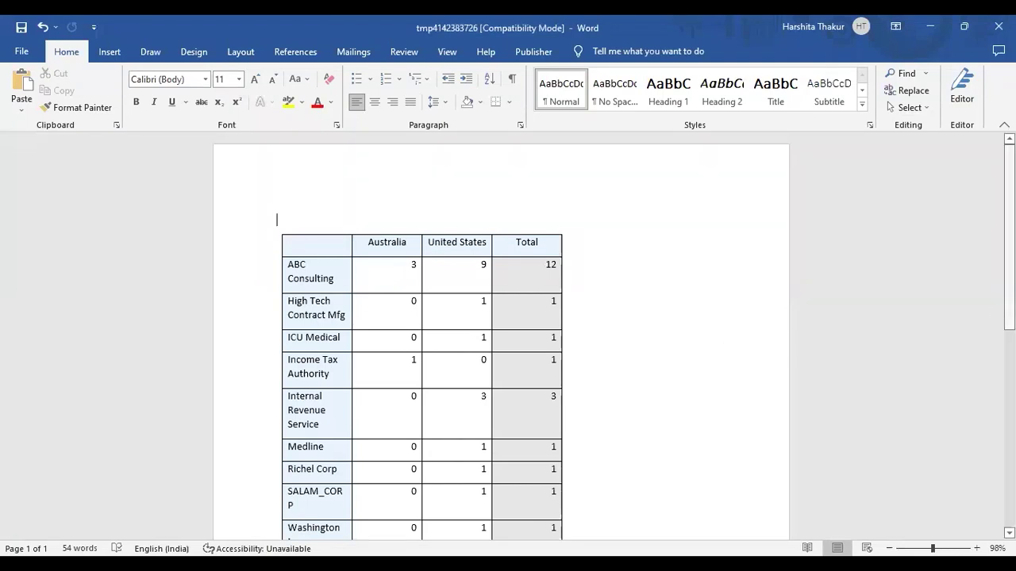
scroll(500, 333, down, 10)
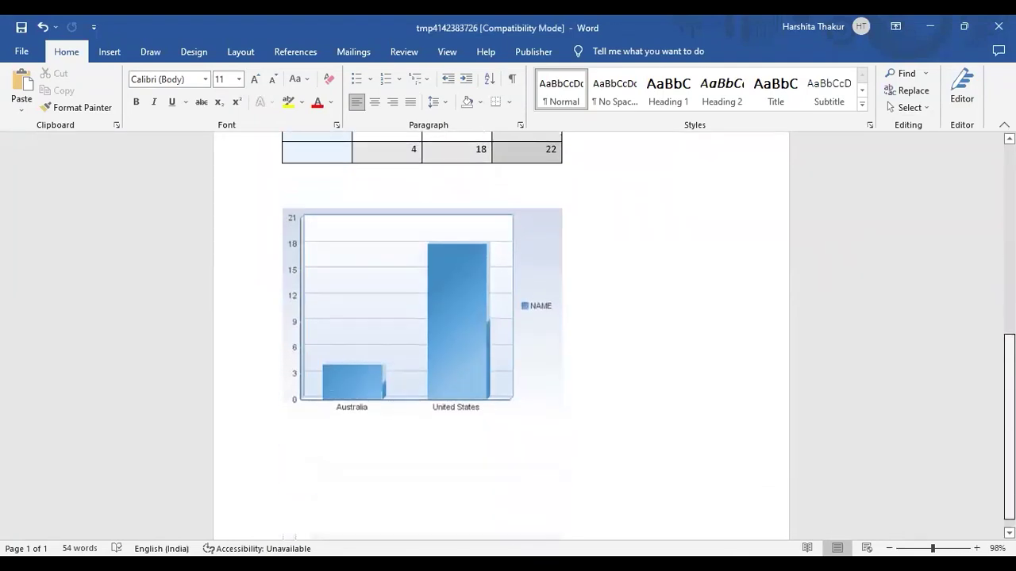
scroll(500, 333, up, 10)
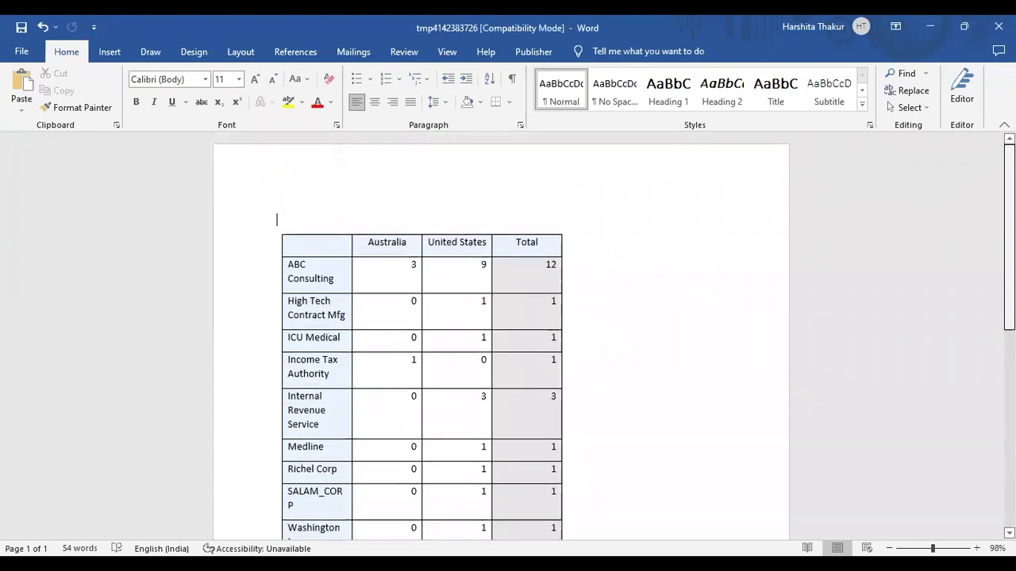
scroll(500, 333, down, 5)
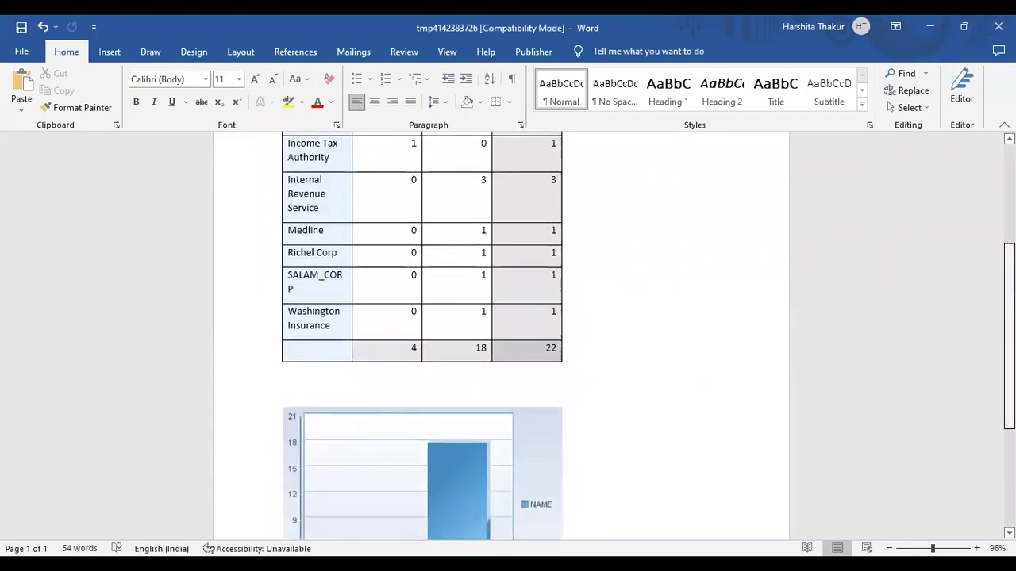
scroll(500, 333, down, 3)
scroll(500, 333, up, 8)
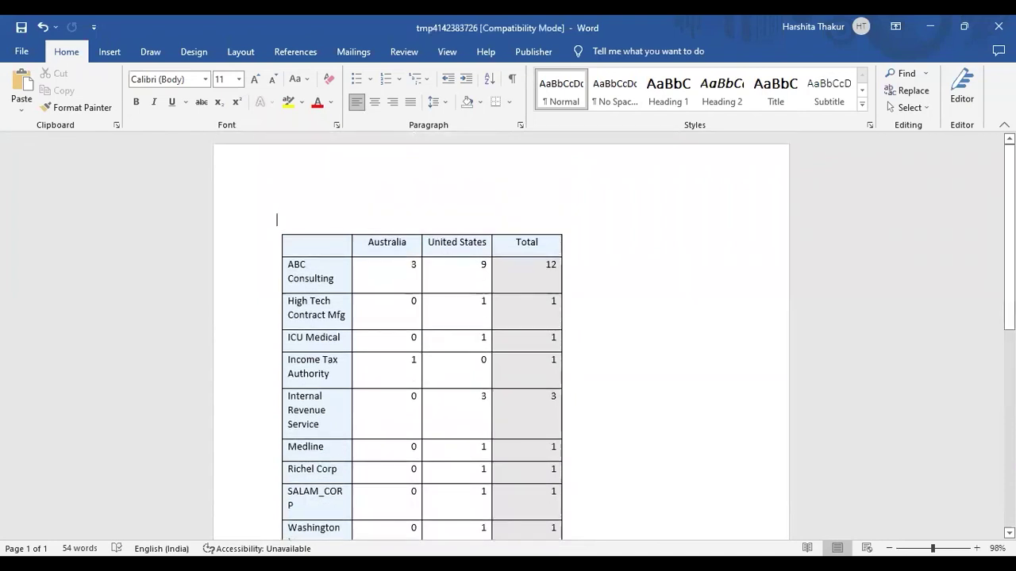
Insert a built-in footer with a "pg. 1" page number and a page border, and return to the body text
click(110, 51)
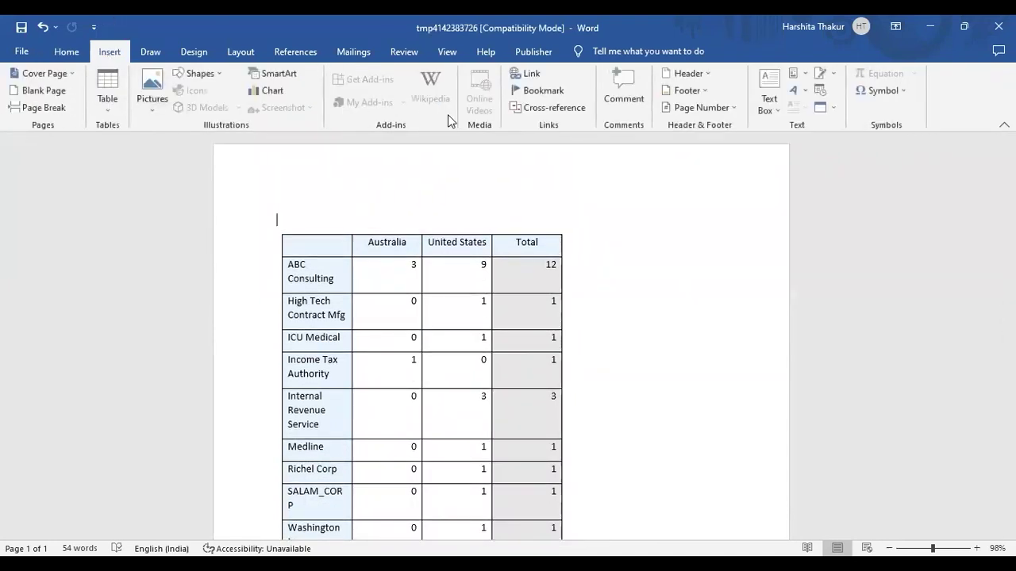
click(680, 90)
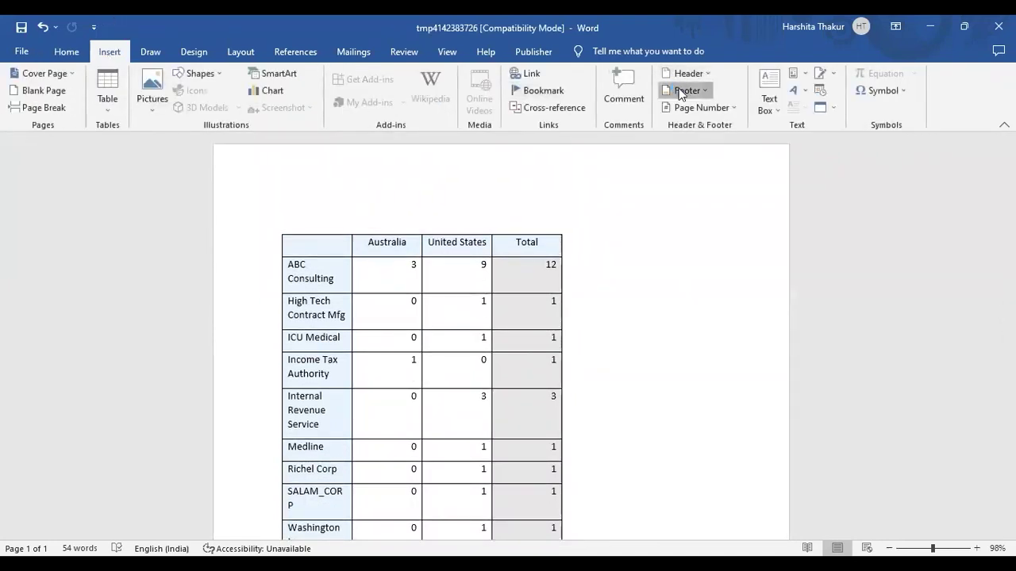
click(845, 324)
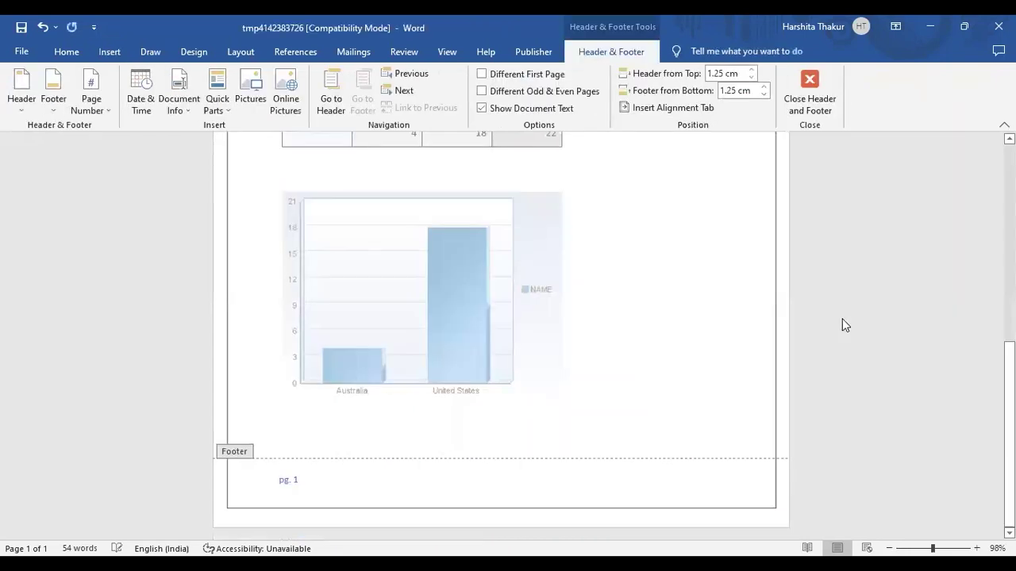
double_click(697, 326)
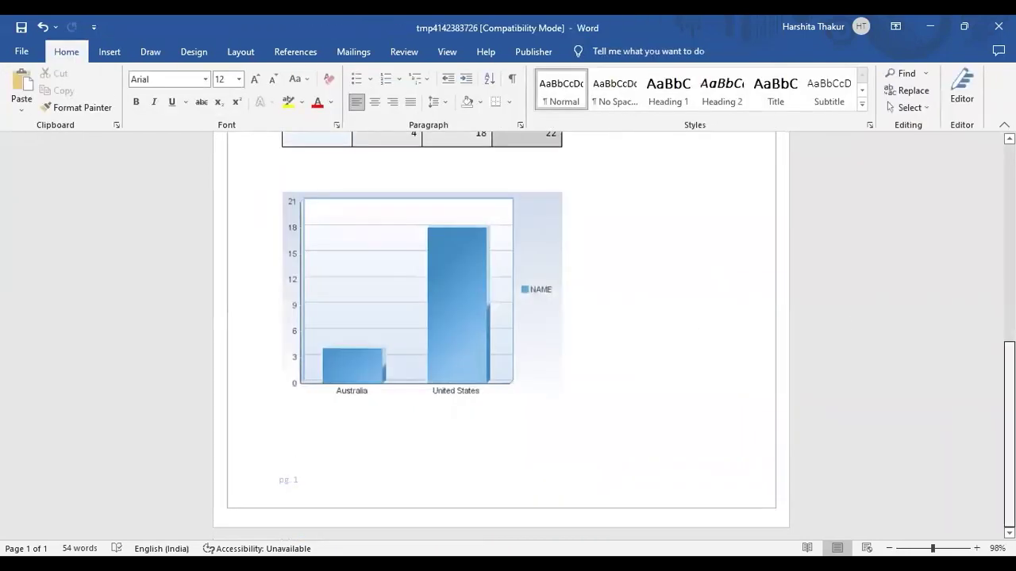
Insert a built-in header at the top of the page and replace its placeholder with the title "Supplier's list"
drag(1009, 435, 1009, 238)
click(110, 50)
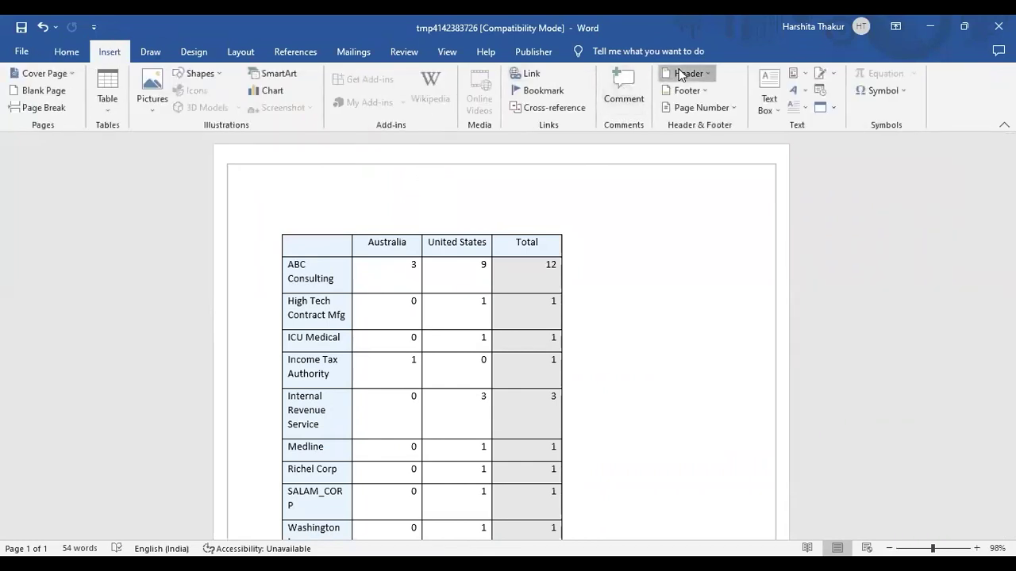
click(685, 74)
click(701, 134)
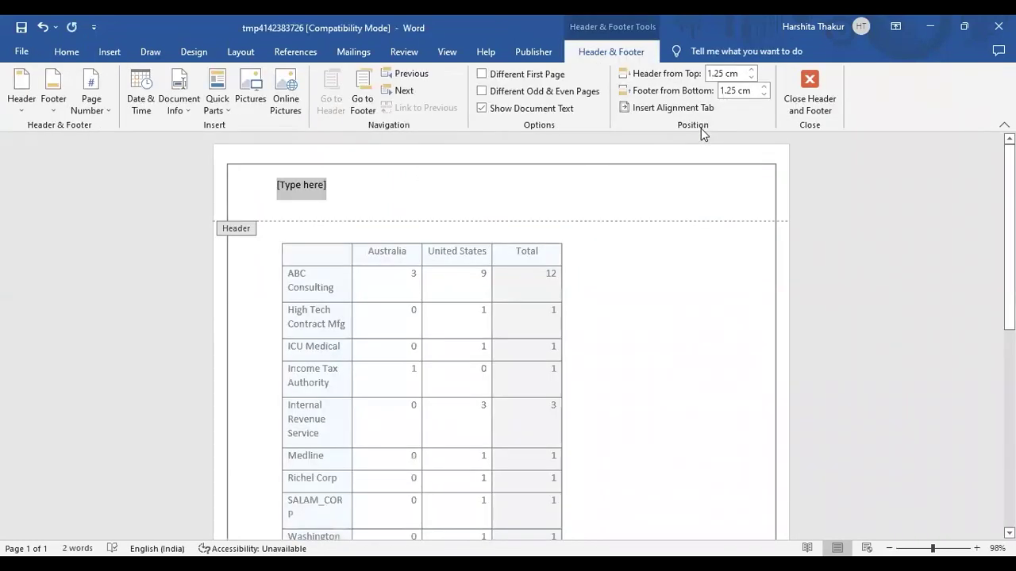
key(Delete)
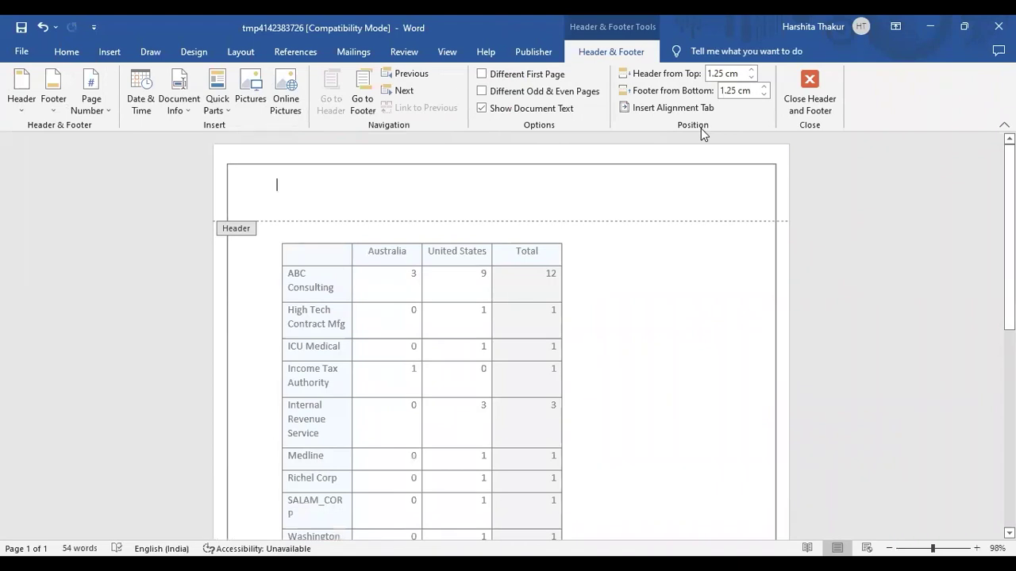
text(Su)
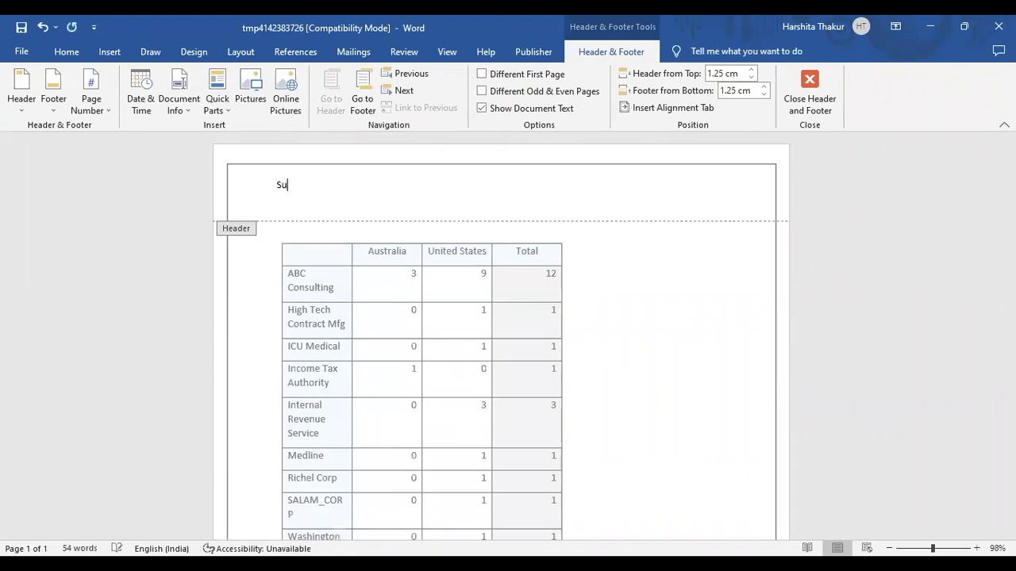
text(pplier)
text(;s)
key(BackSpace)
key(BackSpace)
text(')
text(s list)
Format the header title "Supplier's list" as bold, underlined and italic
key(shift+Left)
key(shift+Left)
key(shift+Left)
key(shift+Left)
key(shift+Left)
key(shift+Left)
key(shift+Left)
key(shift+Left)
key(shift+Left)
key(shift+Left)
key(shift+Left)
key(shift+Left)
key(shift+Left)
key(shift+Left)
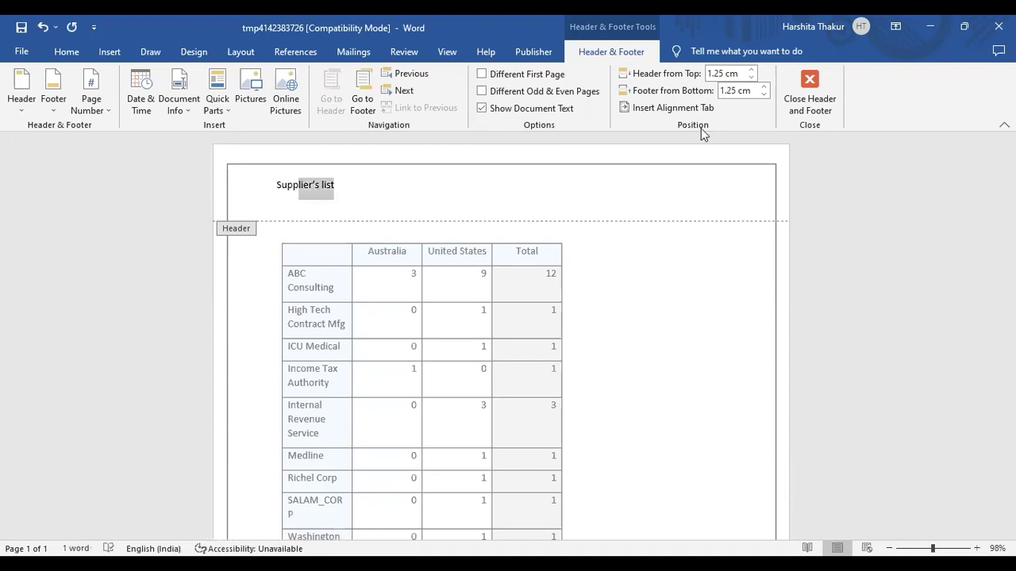
key(shift+Left)
key(ctrl+b)
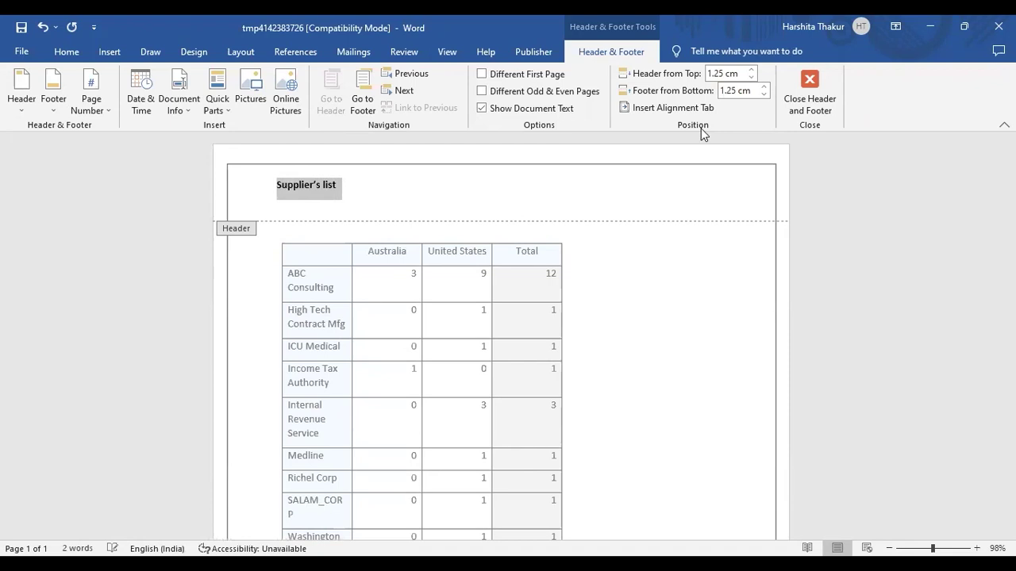
key(ctrl+u)
key(ctrl+i)
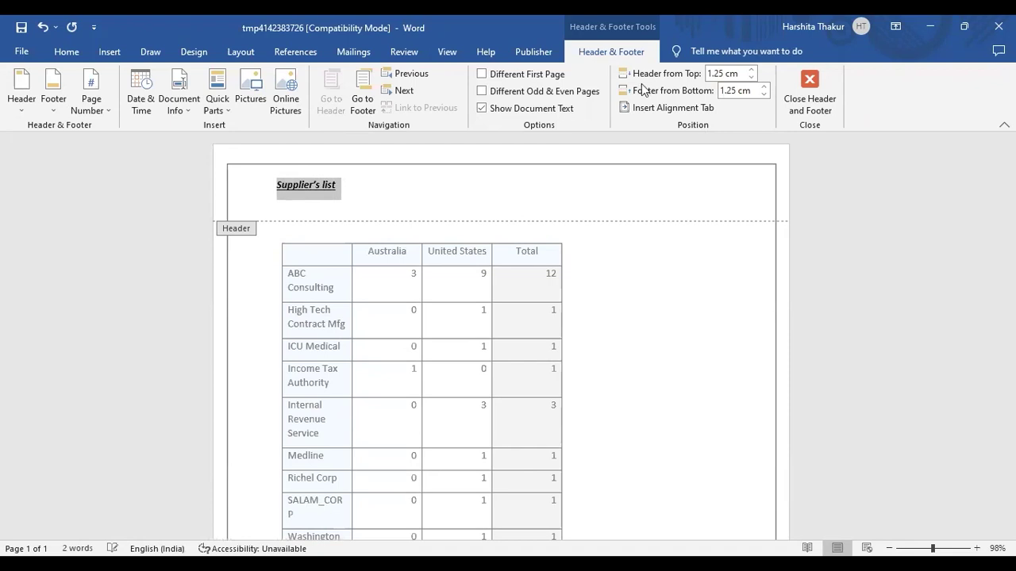
Set the header title's font size to 18 and its color to a dark blue theme shade
click(68, 54)
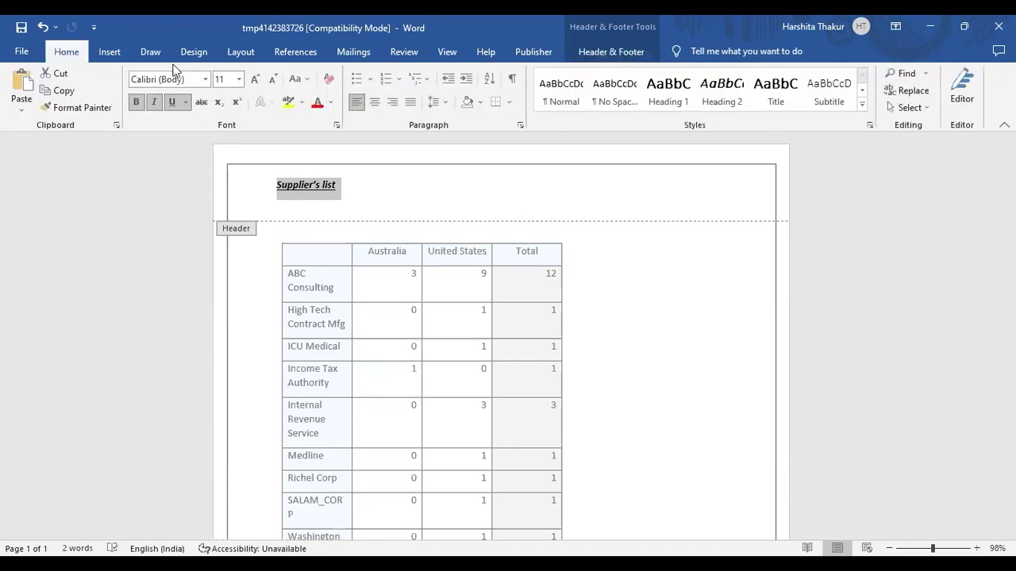
click(238, 80)
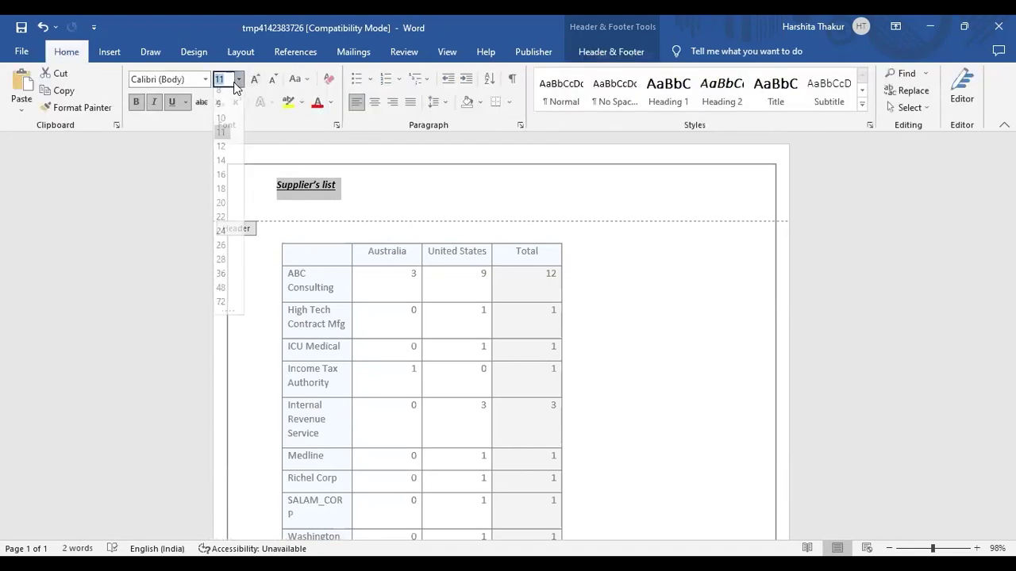
click(223, 196)
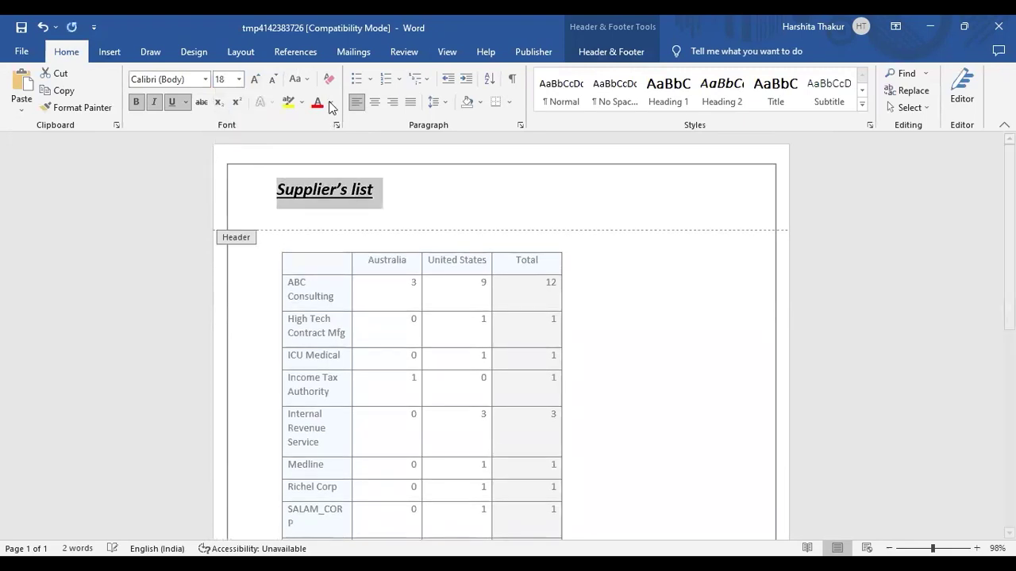
click(331, 103)
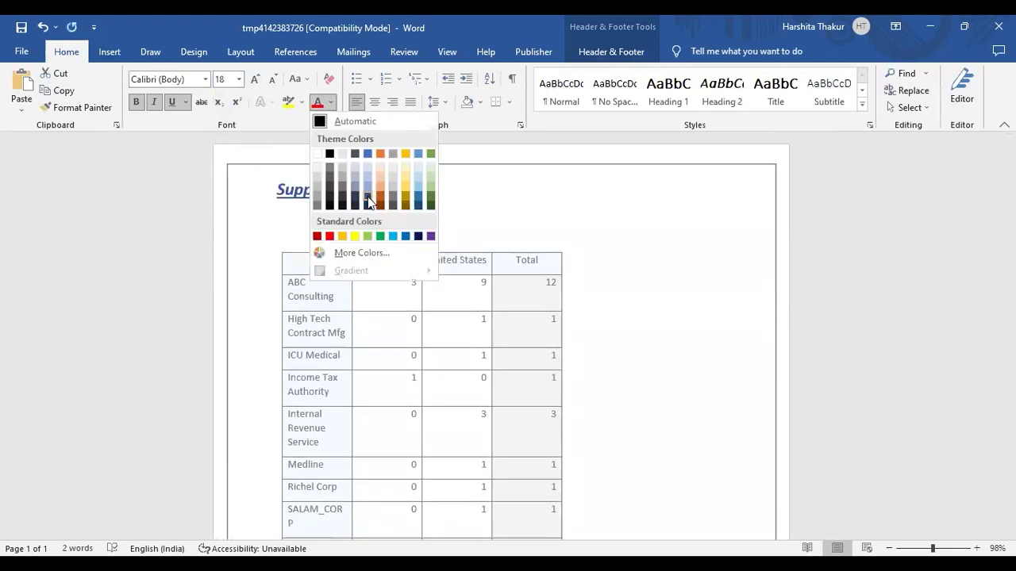
click(368, 200)
Shift the header title toward the middle of the page by adding blank space in front of it
click(273, 201)
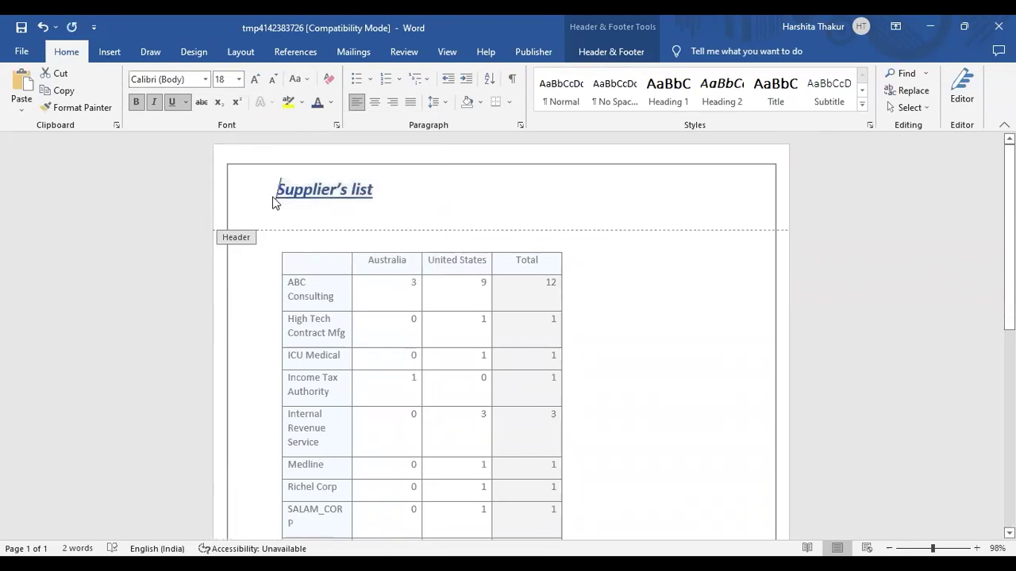
double_click(274, 194)
click(449, 196)
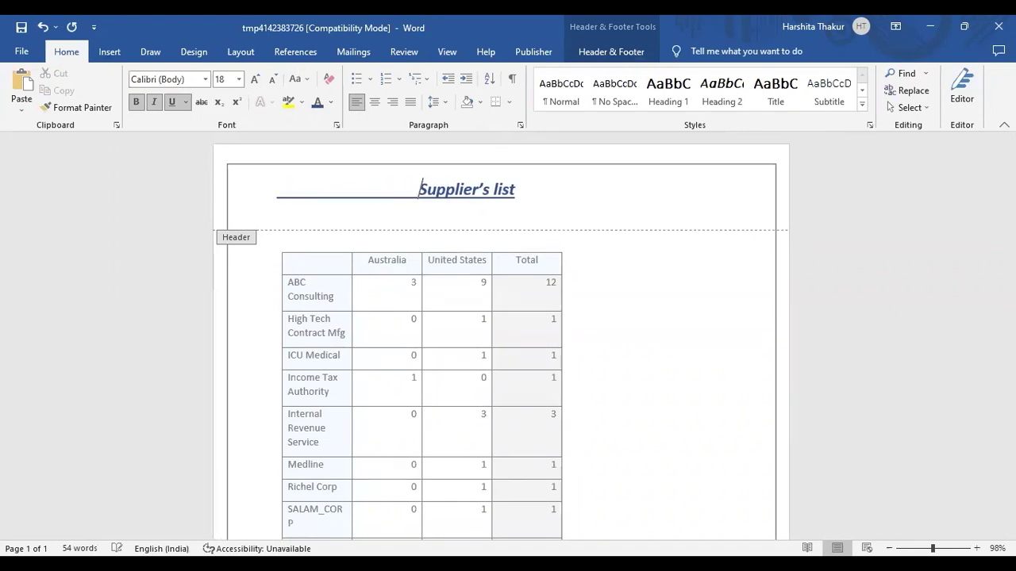
key(BackSpace)
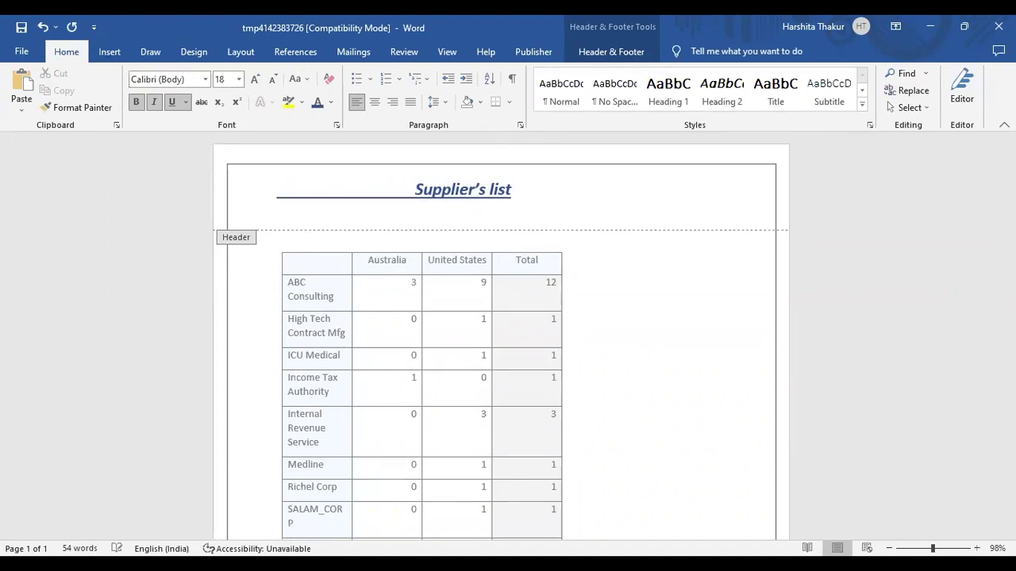
Remove the underline from the blank space before "Supplier's list" and return to the body text
key(shift+Left)
key(shift+Left)
key(shift+Left)
key(shift+Left)
key(shift+Left)
key(shift+Left)
key(shift+Left)
key(shift+Left)
key(shift+Left)
key(shift+Left)
key(shift+Left)
key(shift+Left)
key(shift+Left)
key(shift+Left)
key(shift+Left)
key(shift+Left)
key(shift+Left)
key(shift+Left)
key(shift+Left)
key(shift+Left)
key(shift+Left)
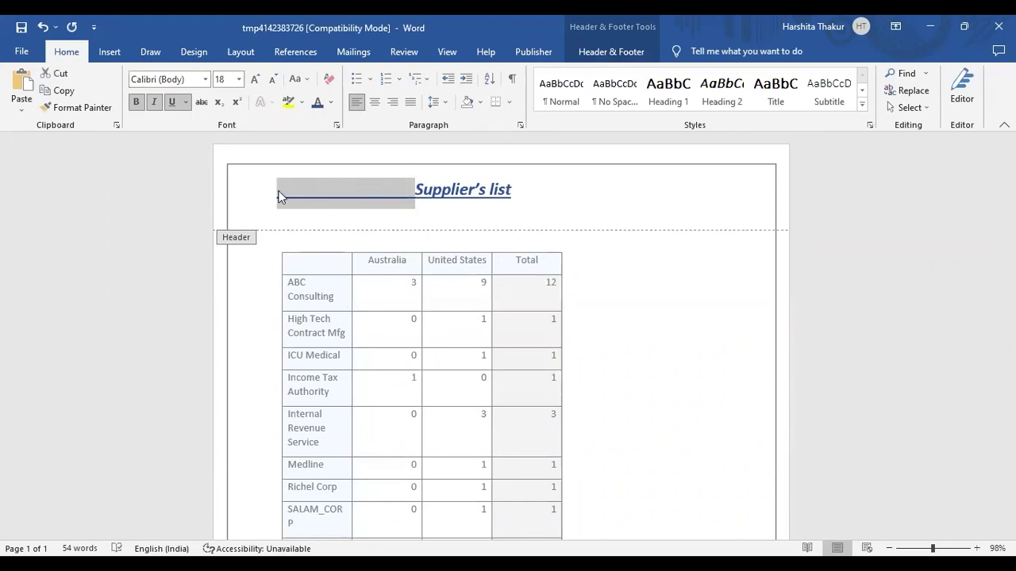
key(ctrl+u)
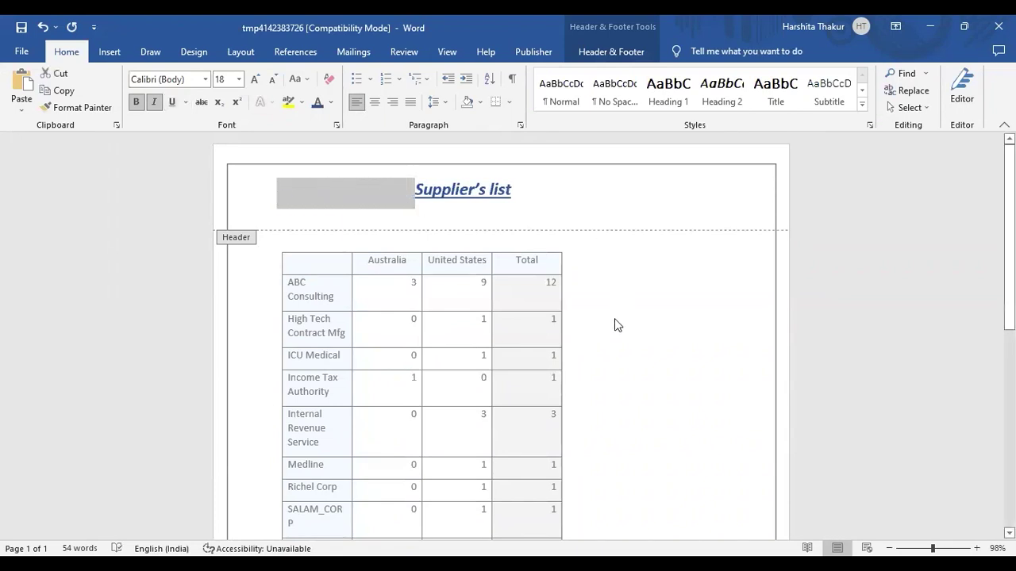
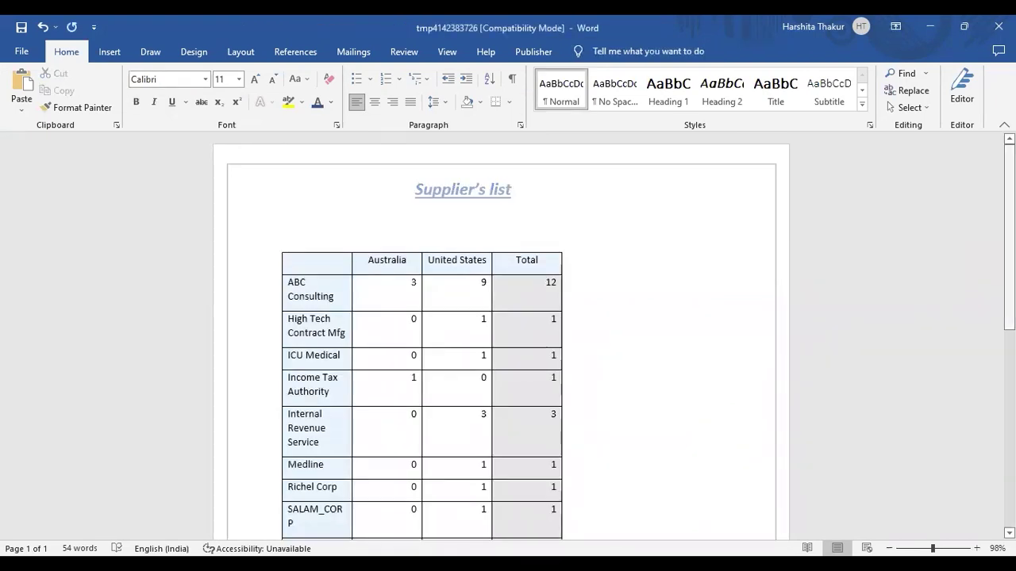
Make the Australia and United States column headings of the pivot table bold
scroll(571, 481, down, 2)
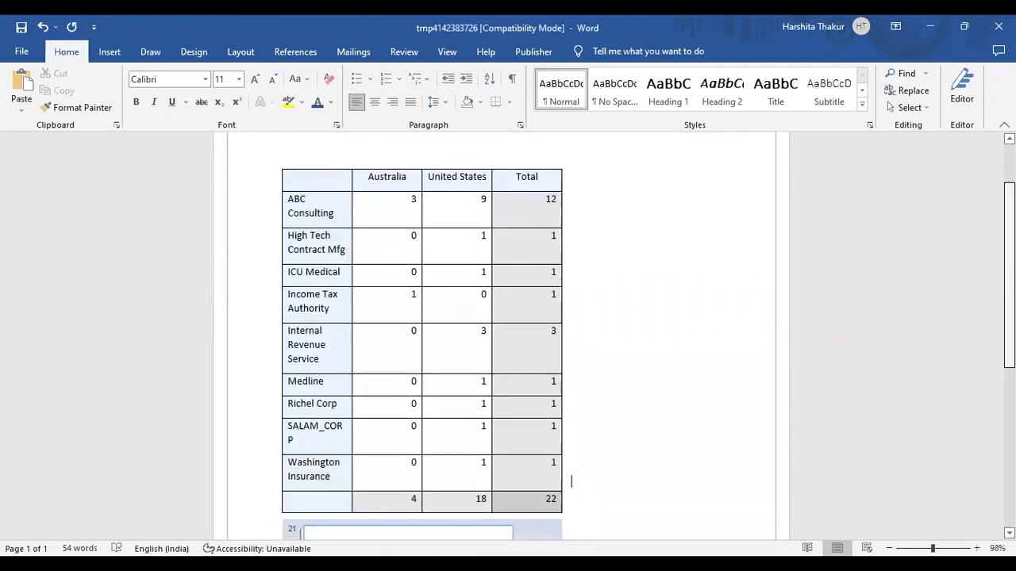
click(369, 176)
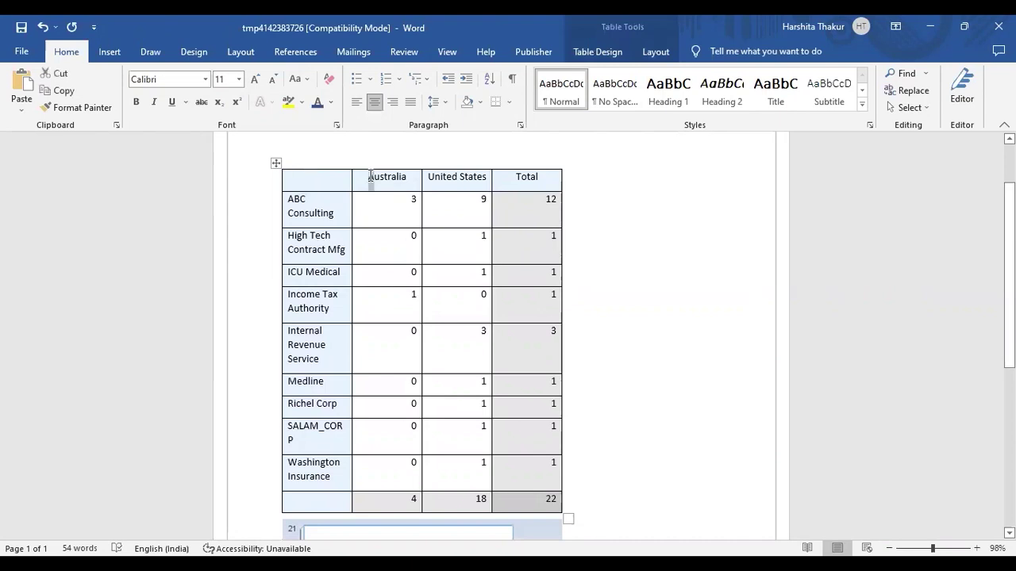
key(shift+Right)
key(shift+Right)
key(shift+Right)
key(shift+Right)
key(shift+Right)
key(shift+Right)
key(shift+Right)
key(shift+Right)
key(shift+Right)
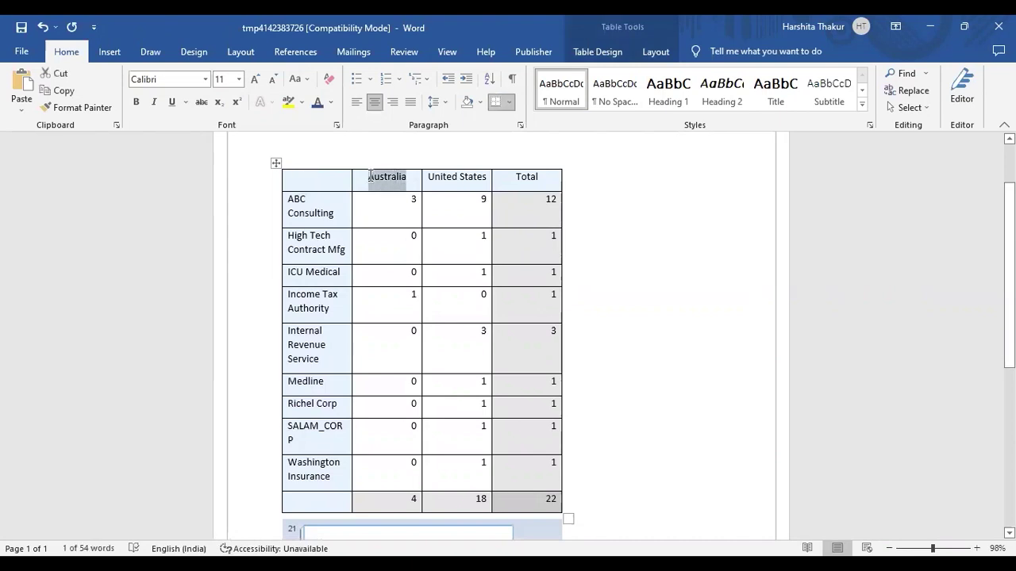
key(ctrl+b)
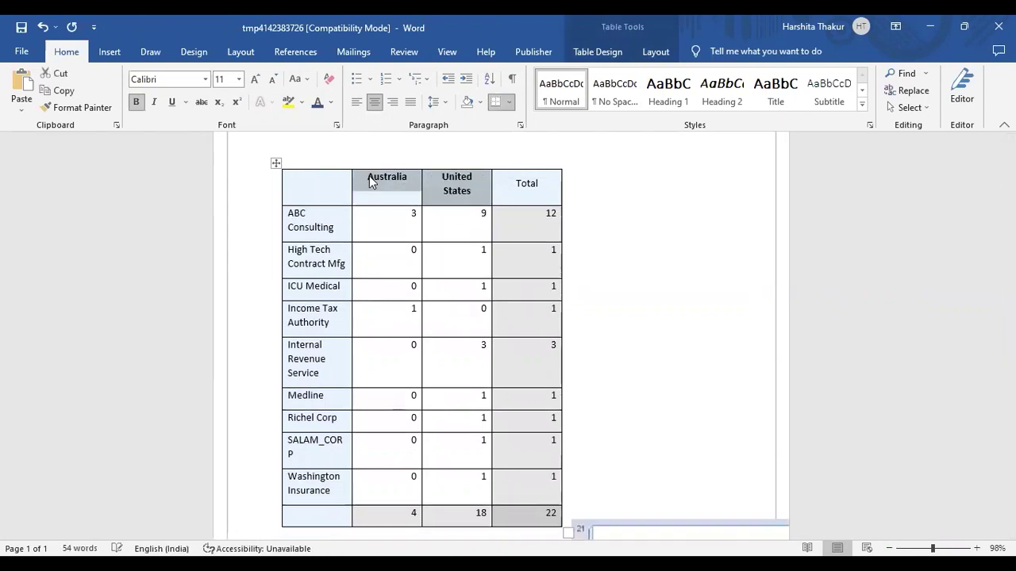
Replace the "Total" column heading with "Total Number of suppliers"
click(513, 189)
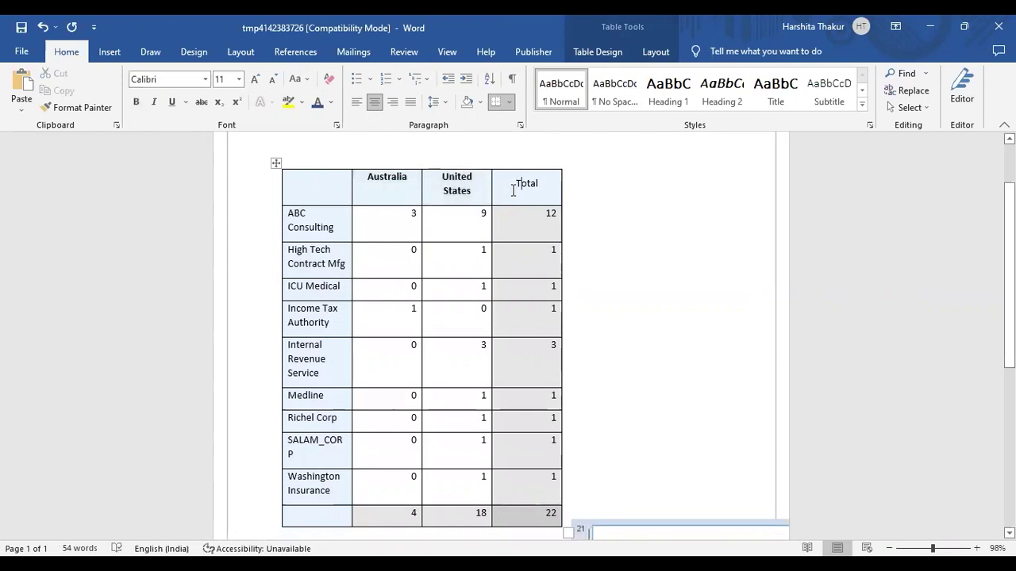
key(BackSpace)
key(BackSpace)
key(BackSpace)
key(BackSpace)
key(BackSpace)
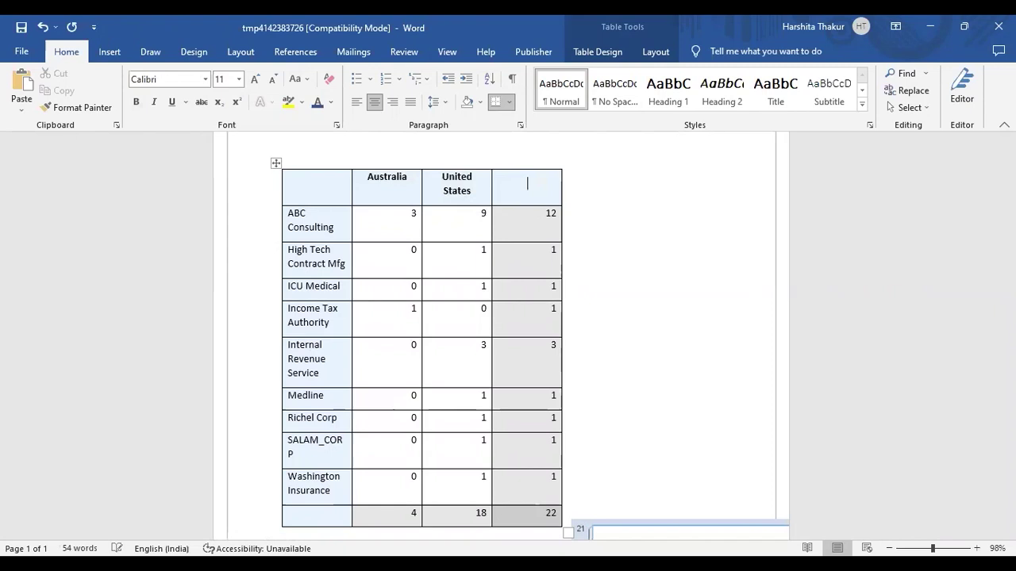
text(Total Number of suppliers)
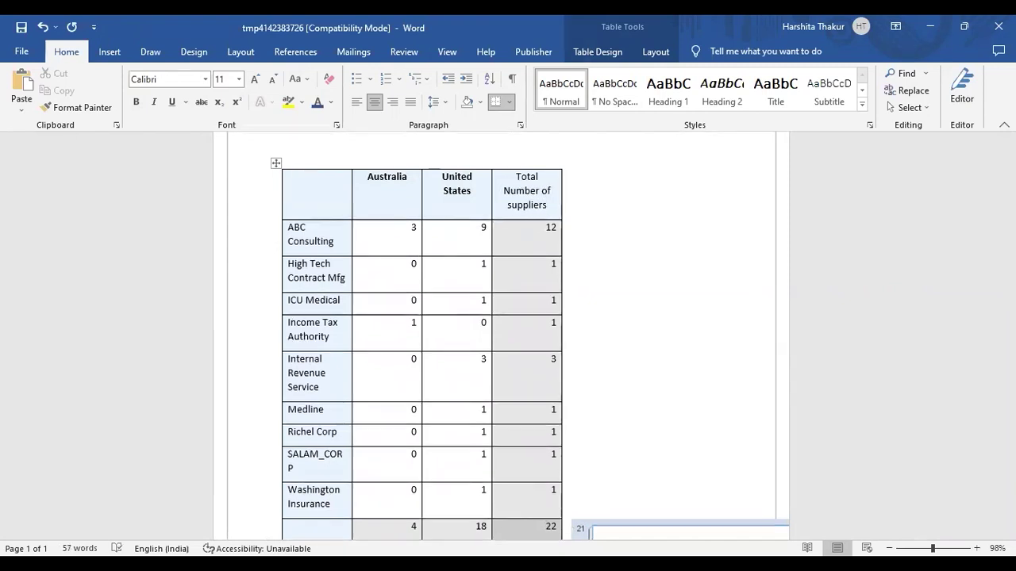
Make the "Total Number of suppliers" column heading bold
key(ctrl+a)
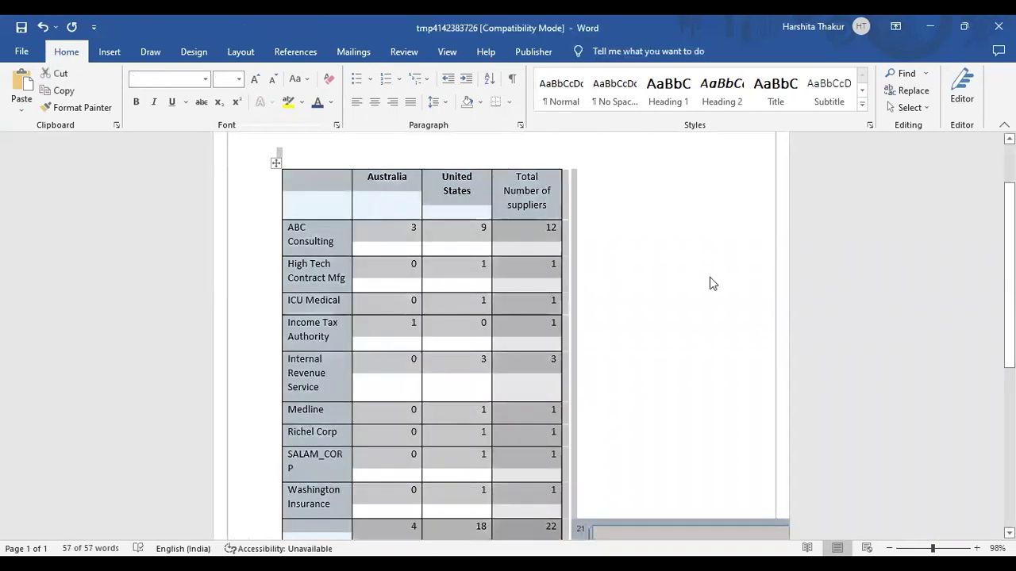
click(710, 278)
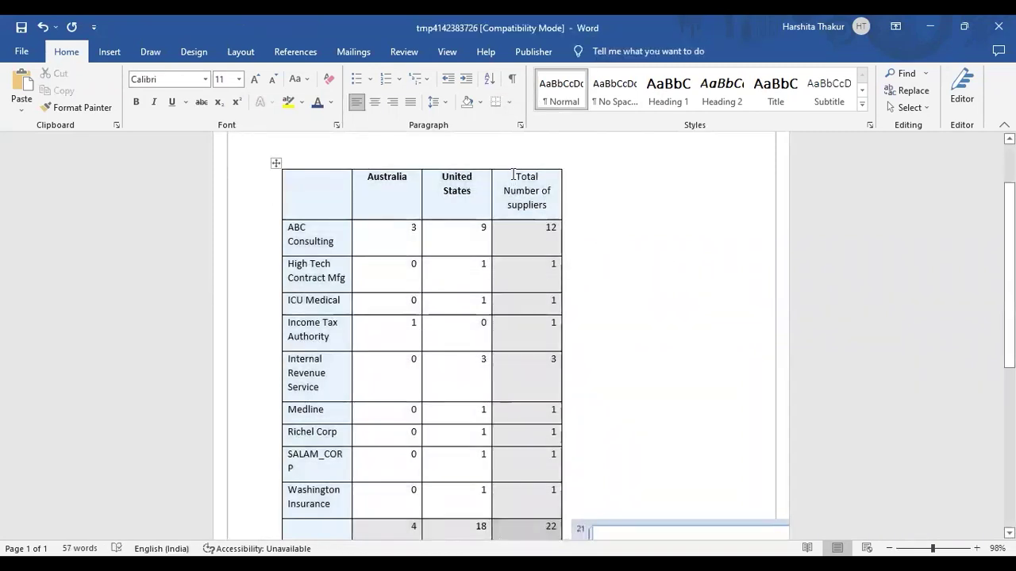
double_click(514, 175)
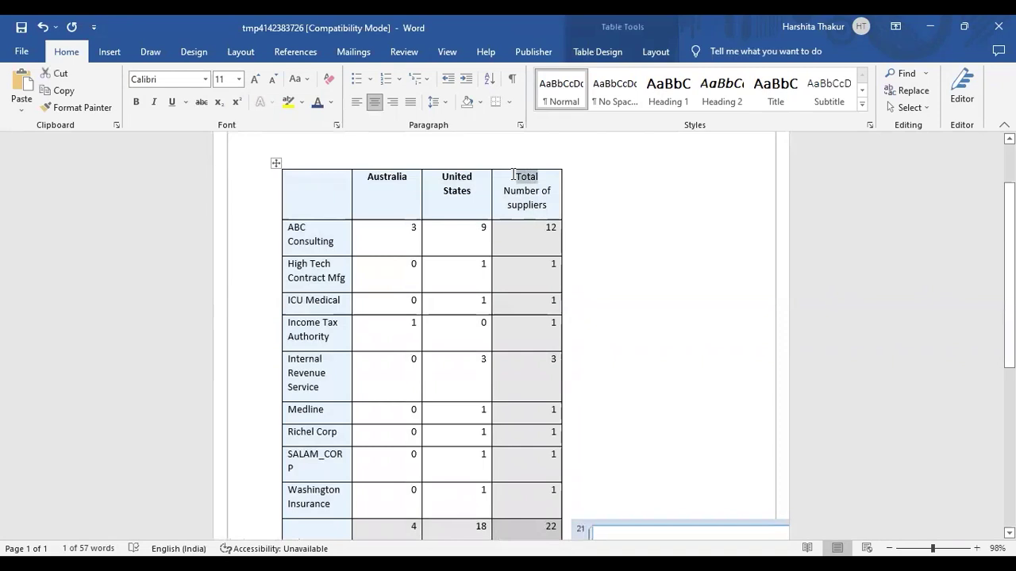
click(514, 176)
click(512, 176)
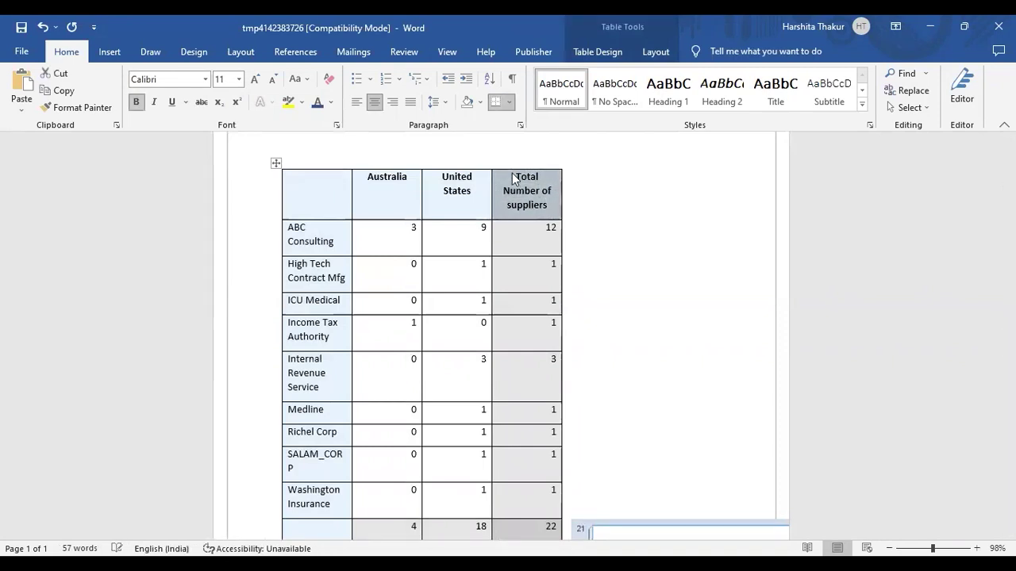
Enter "Suppliers Name" as the heading of the table's empty first column and make it bold
click(327, 196)
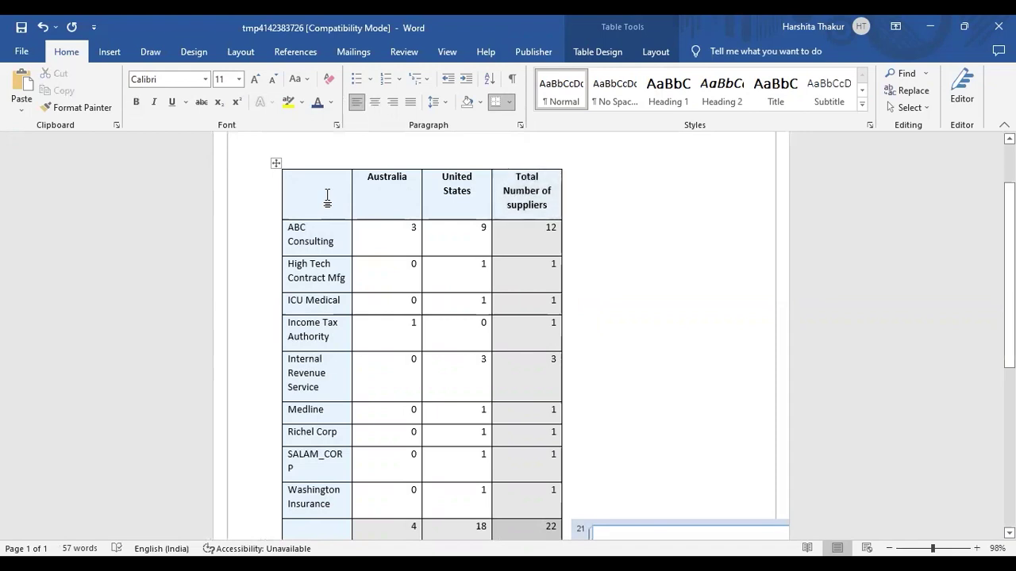
text(S)
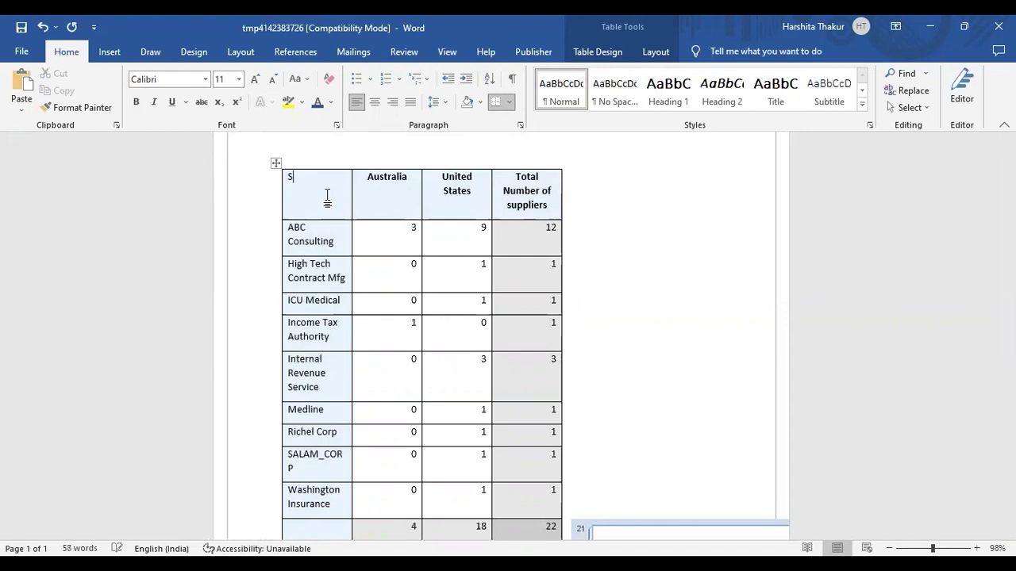
text(uppliers Name)
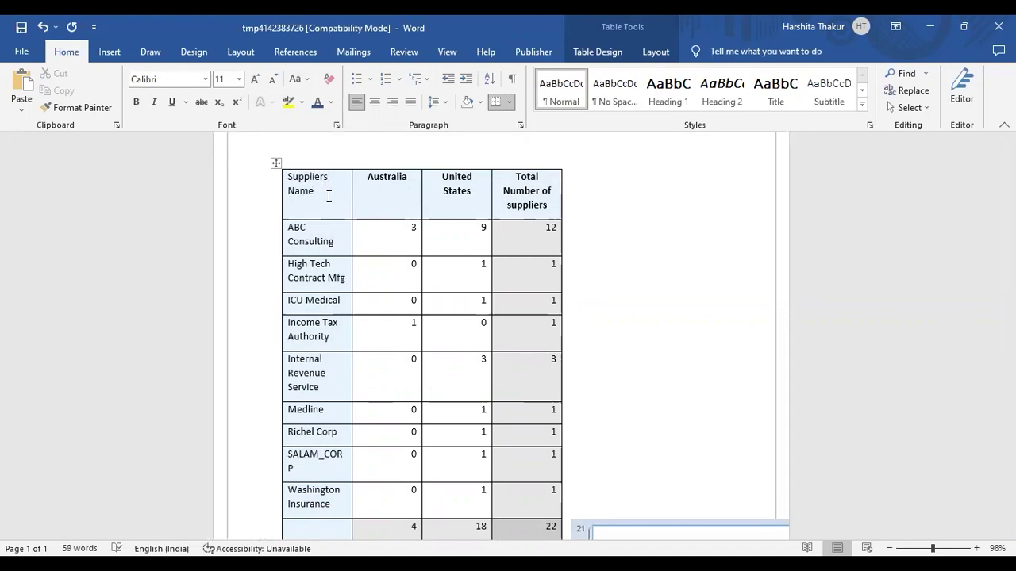
key(shift+Left)
key(shift+Left)
key(shift+Left)
key(shift+Left)
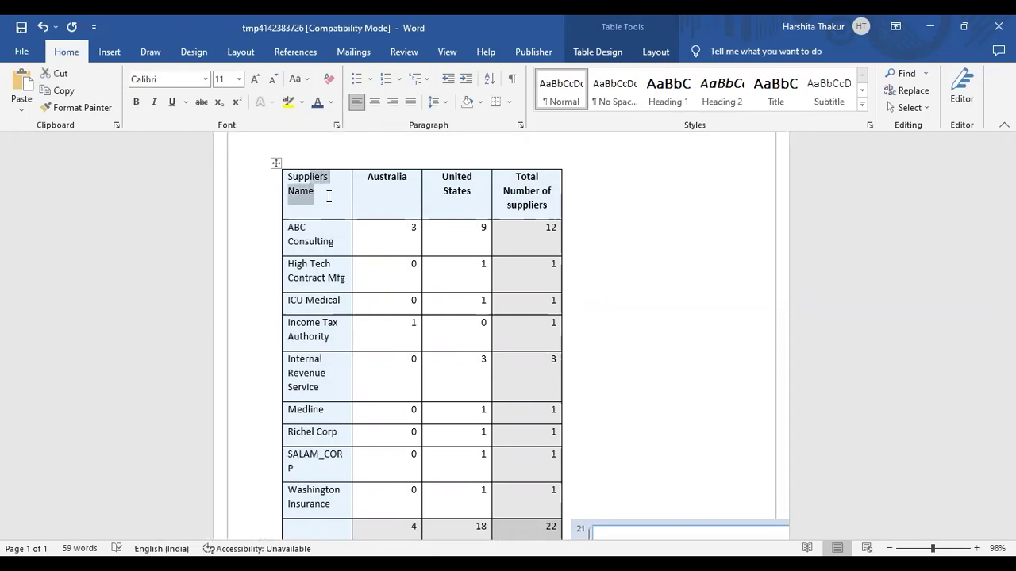
key(shift+Left)
key(shift+Left)
key(shift+Left)
key(shift+Left)
key(ctrl+b)
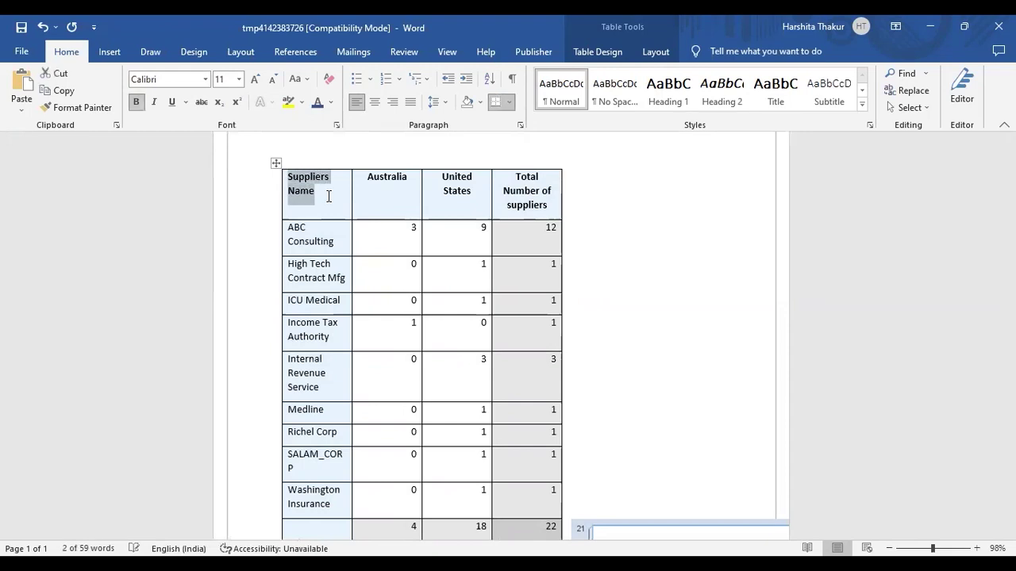
click(706, 317)
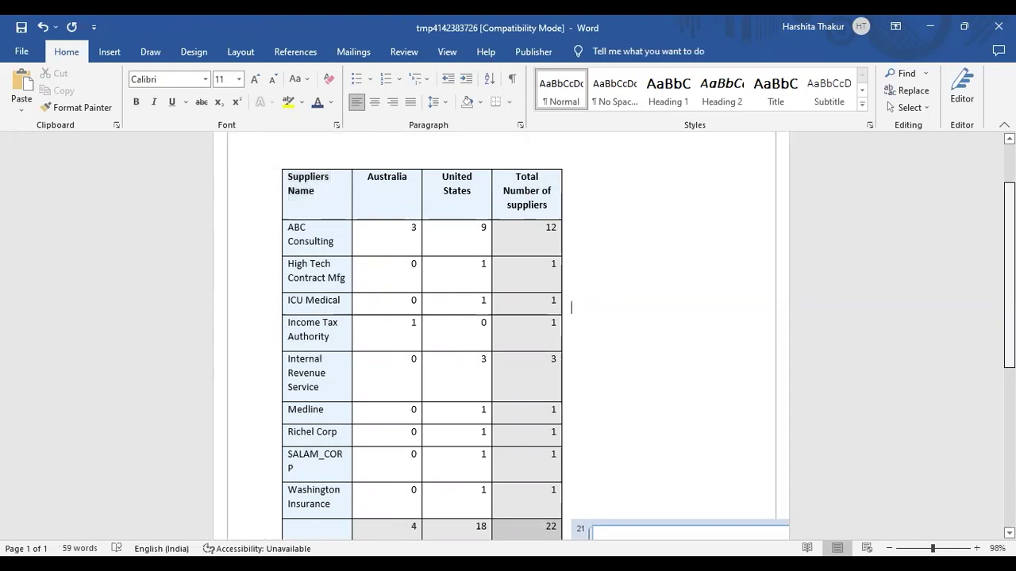
scroll(508, 334, down, 5)
scroll(508, 333, up, 1)
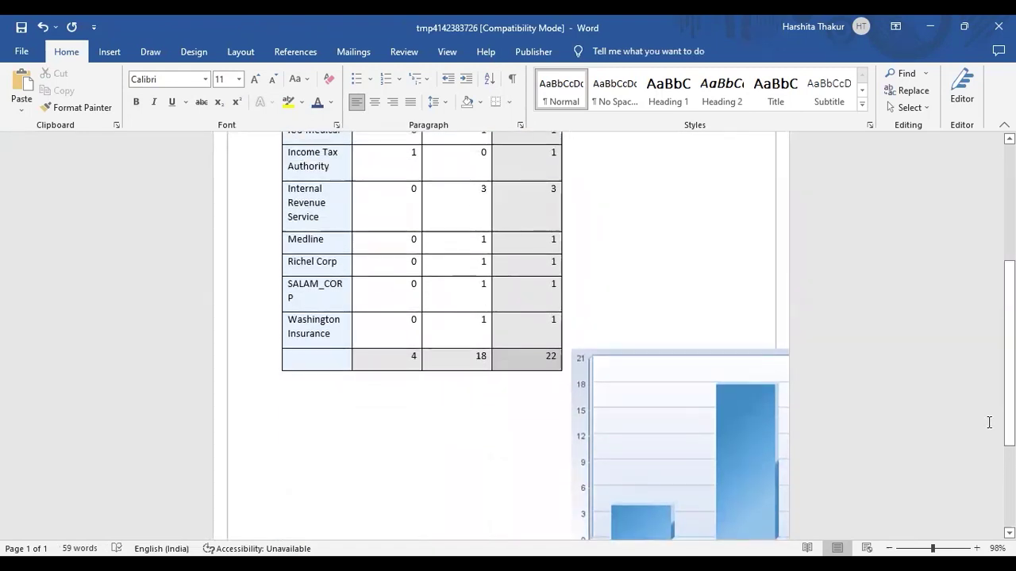
Set the bar chart picture's text wrapping to Behind Text
right_click(643, 465)
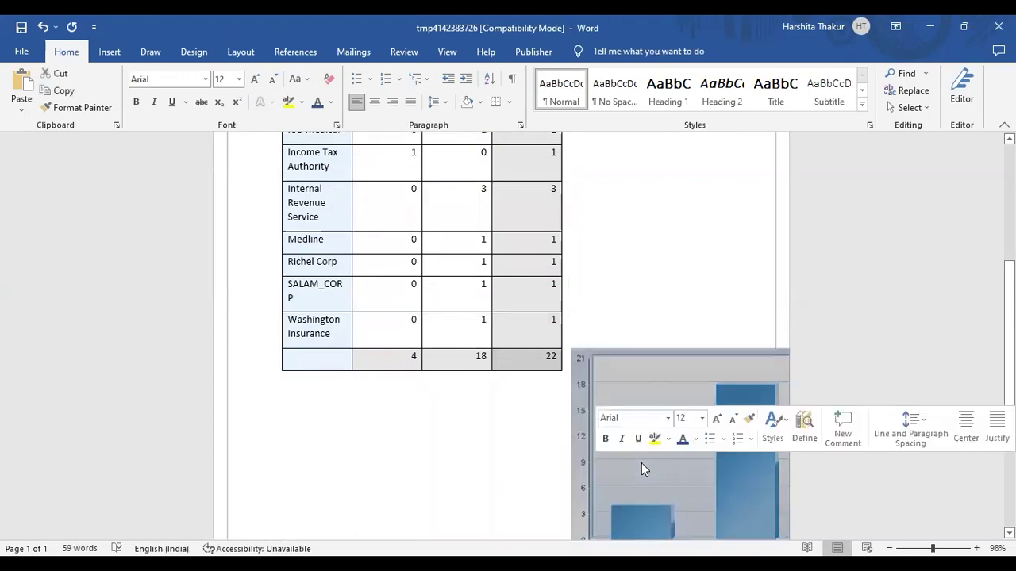
scroll(611, 350, down, 2)
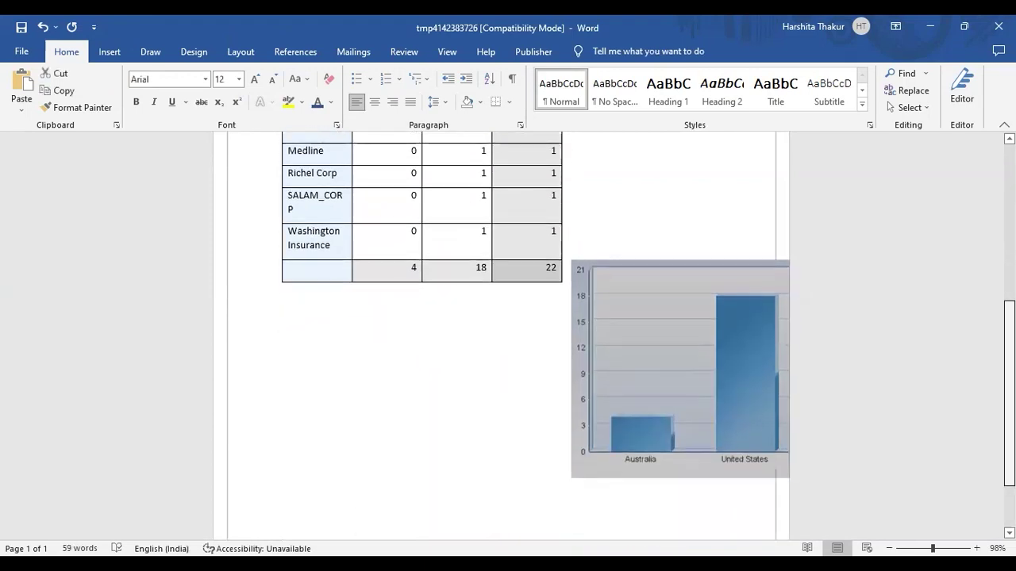
click(611, 350)
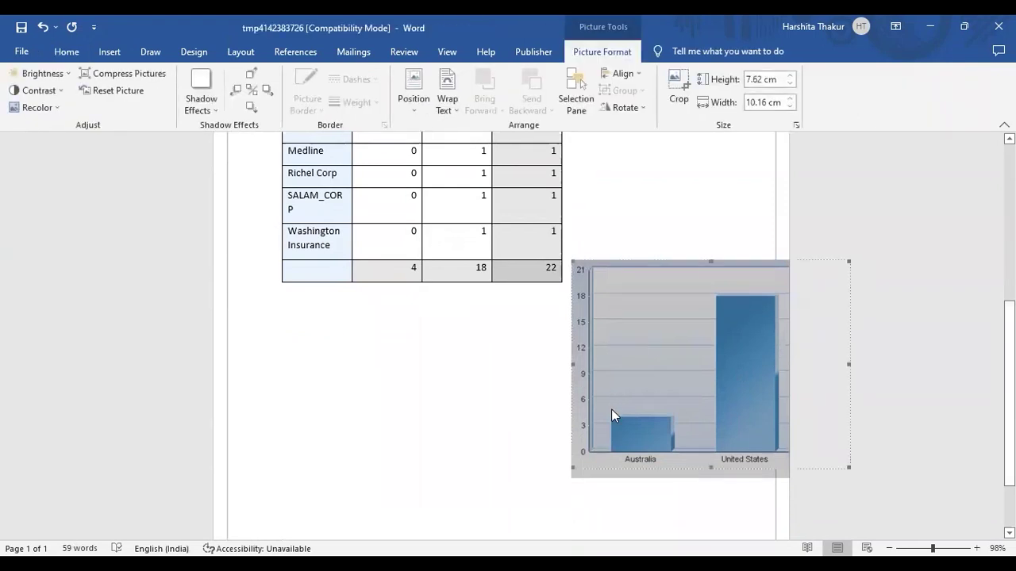
click(446, 105)
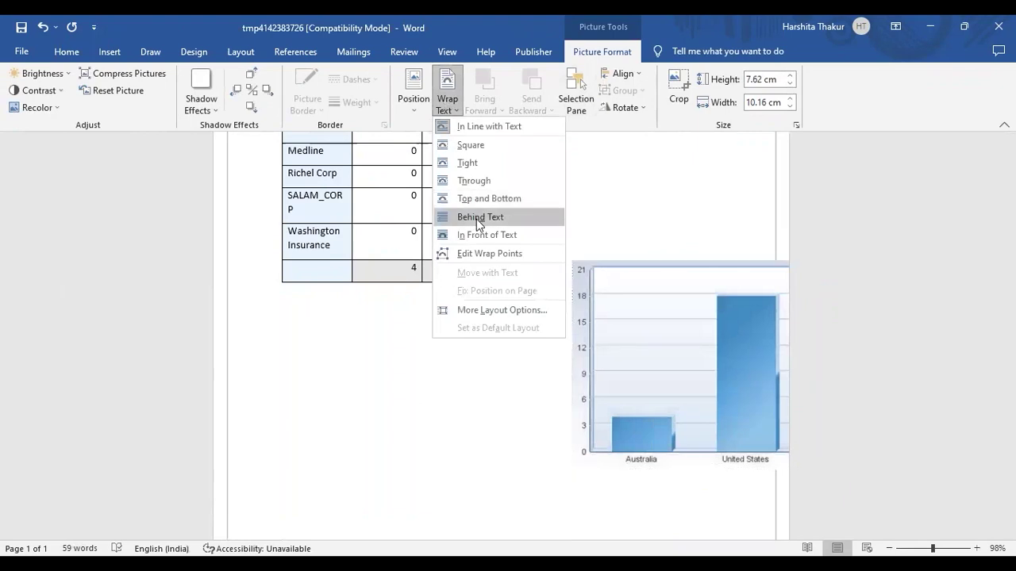
click(476, 219)
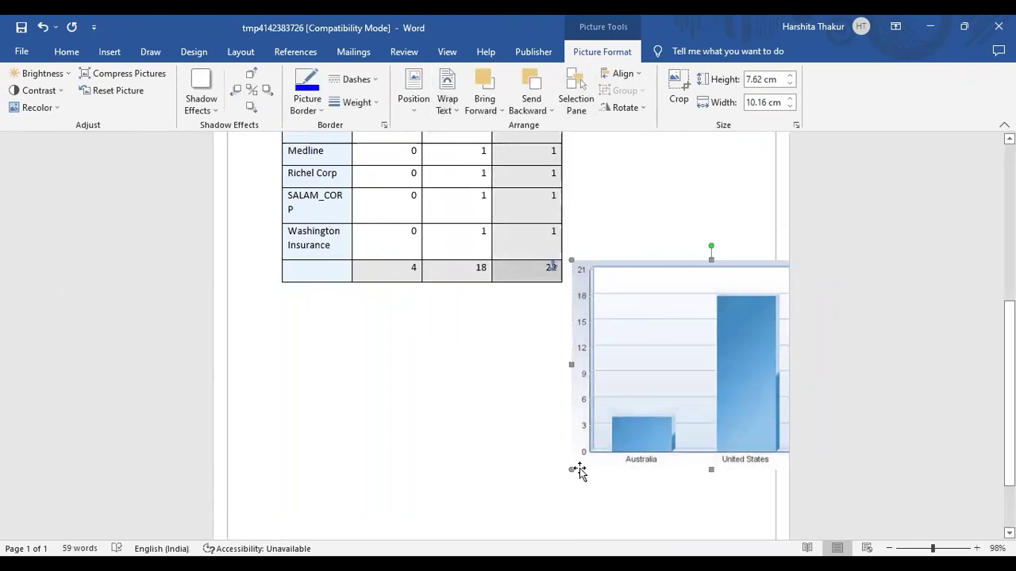
Shrink the chart to about 6.4 cm high by 8.53 cm wide and move it up beside the pivot table
drag(570, 469, 635, 436)
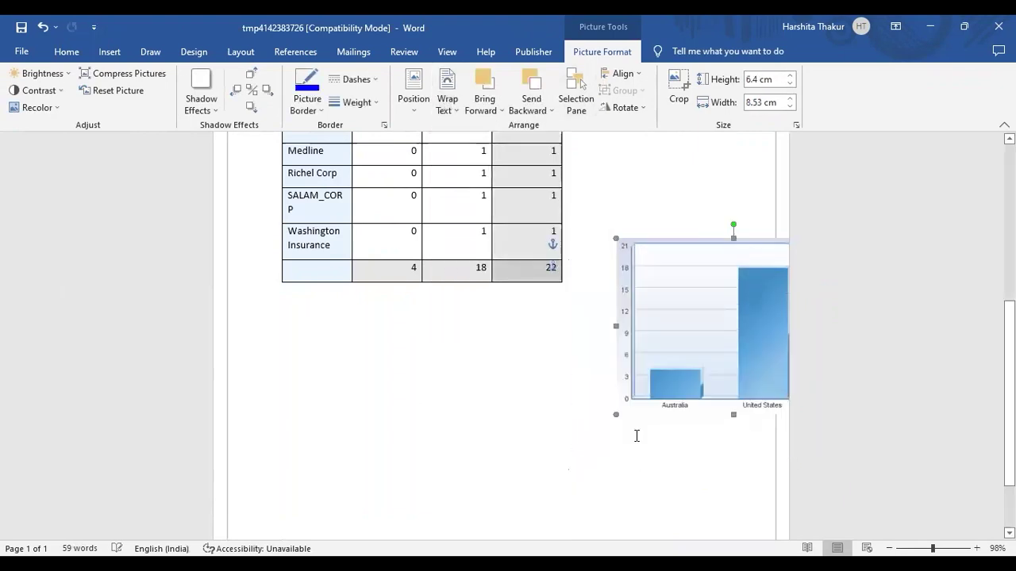
drag(703, 319, 615, 156)
drag(1010, 381, 1009, 274)
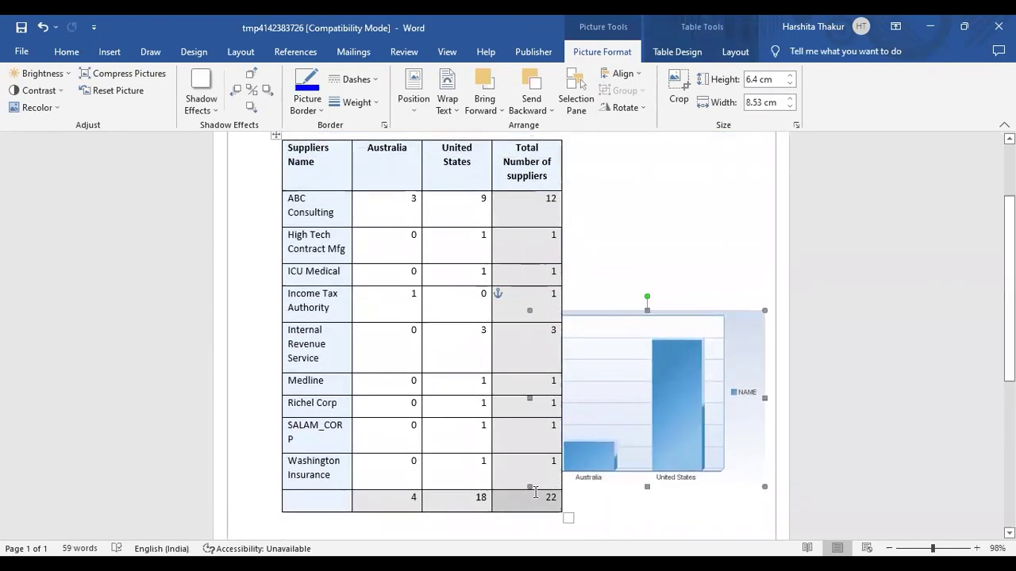
Resize the chart to about 10.83 cm high by 7.71 cm wide, filling the space between the table and the page border
drag(529, 486, 668, 511)
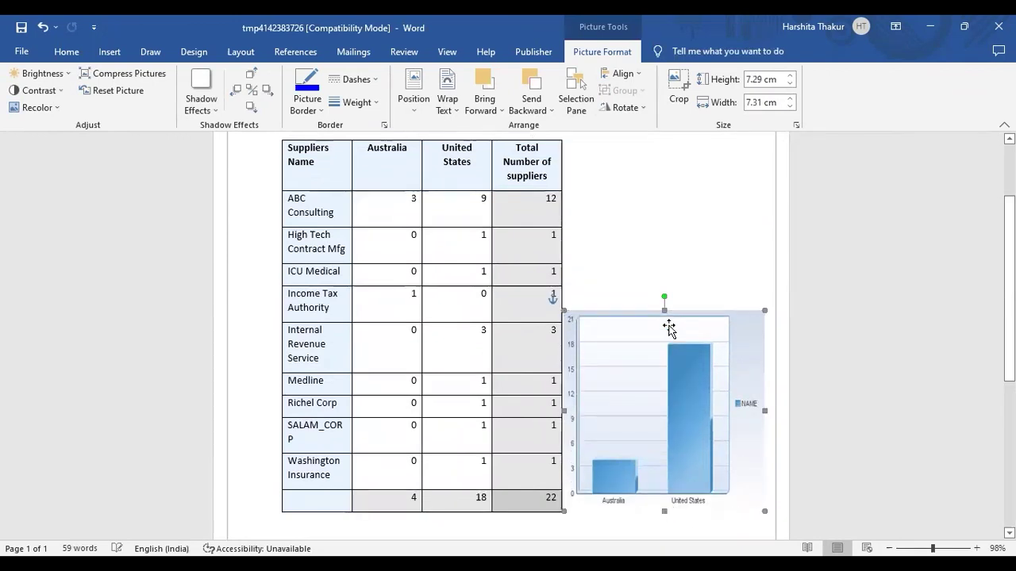
drag(665, 309, 662, 215)
drag(763, 360, 775, 362)
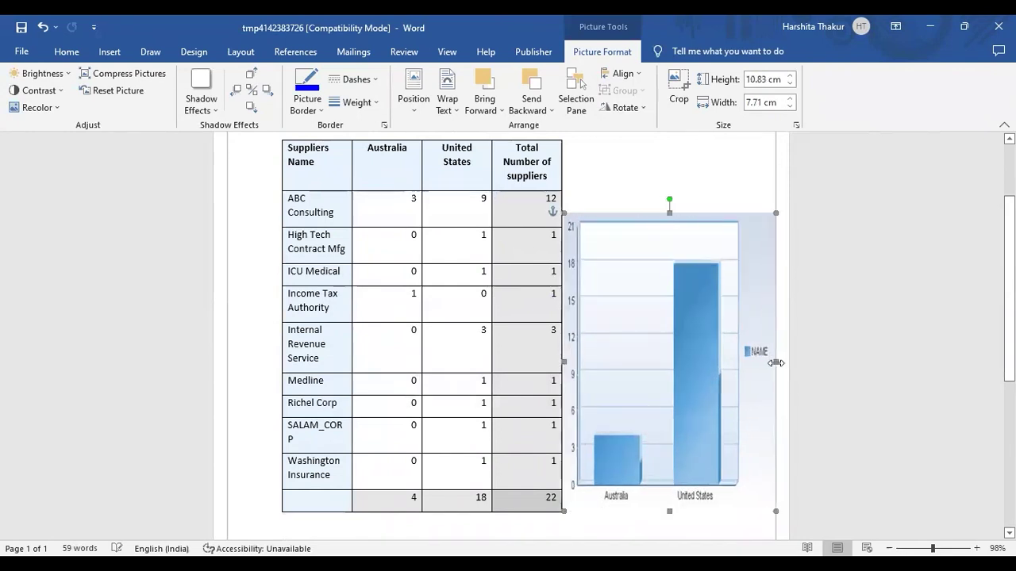
click(701, 182)
Review the page layout of the pivot table and the resized chart beside it
scroll(702, 183, down, 7)
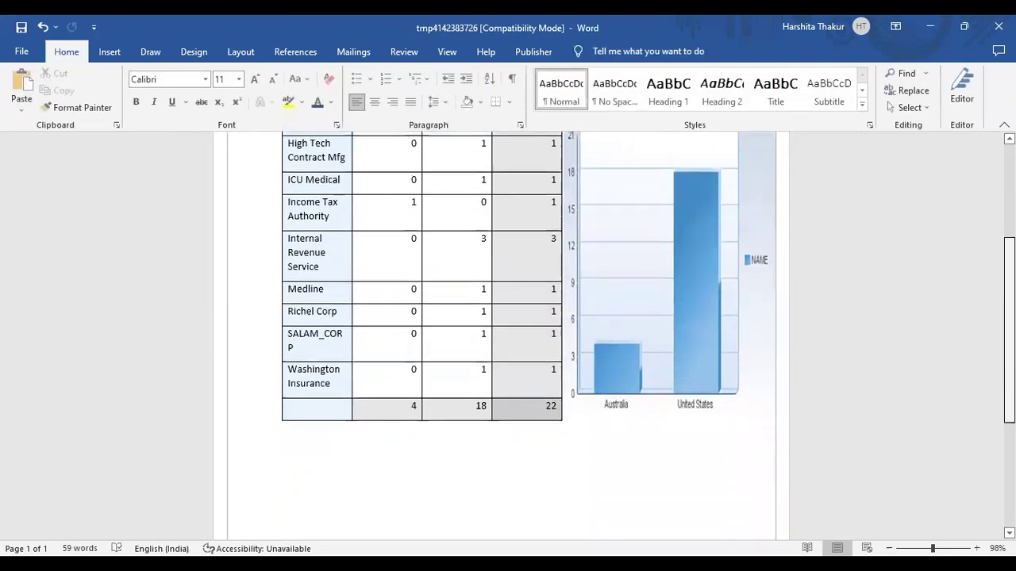
scroll(500, 334, up, 8)
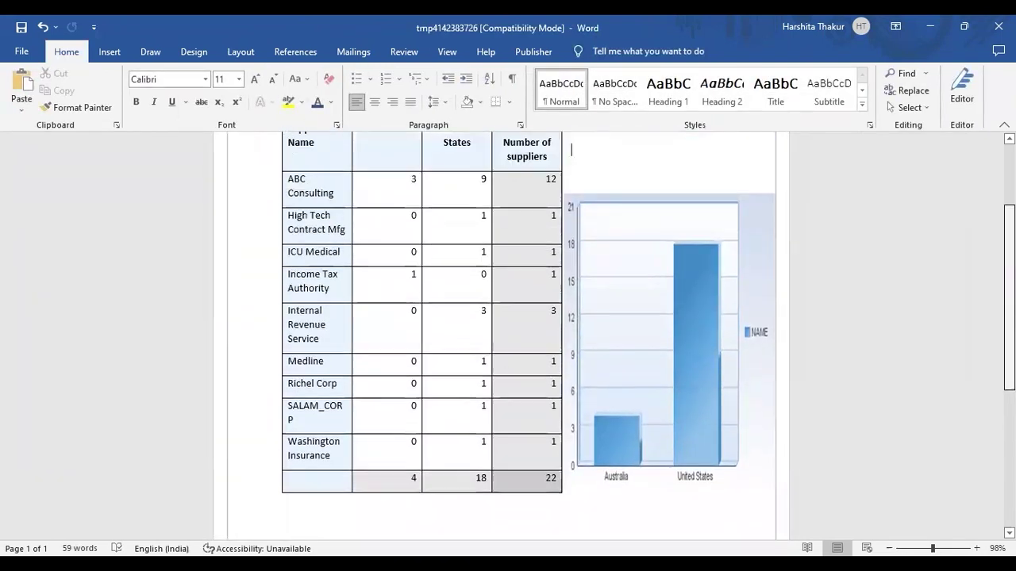
scroll(500, 334, up, 1)
scroll(500, 333, down, 4)
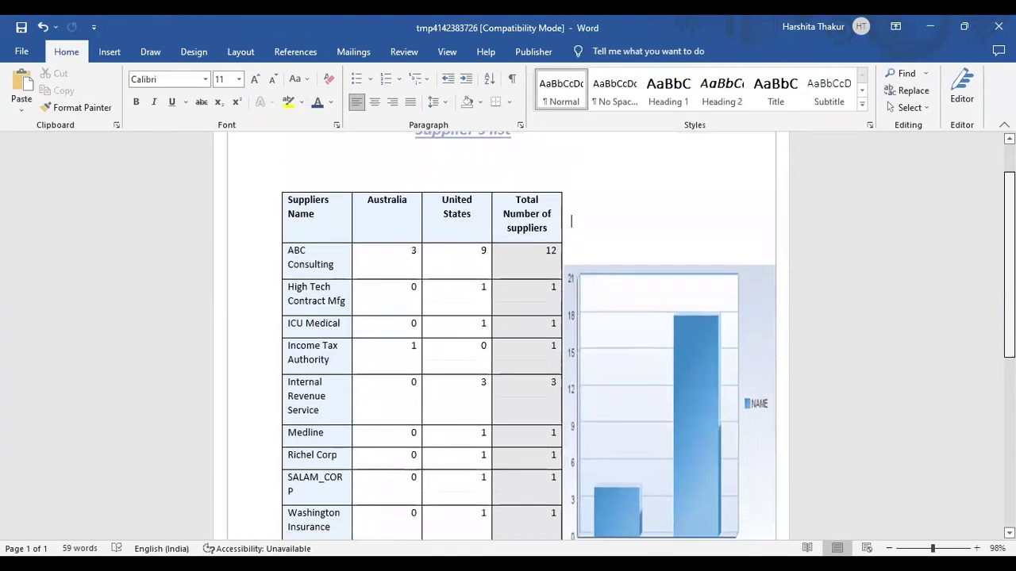
scroll(500, 334, up, 4)
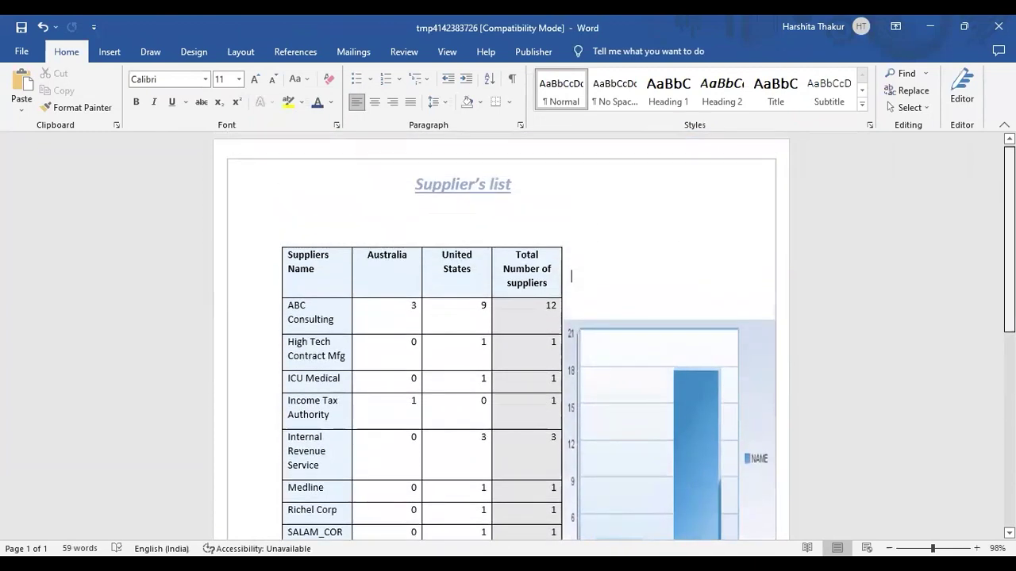
scroll(500, 334, down, 2)
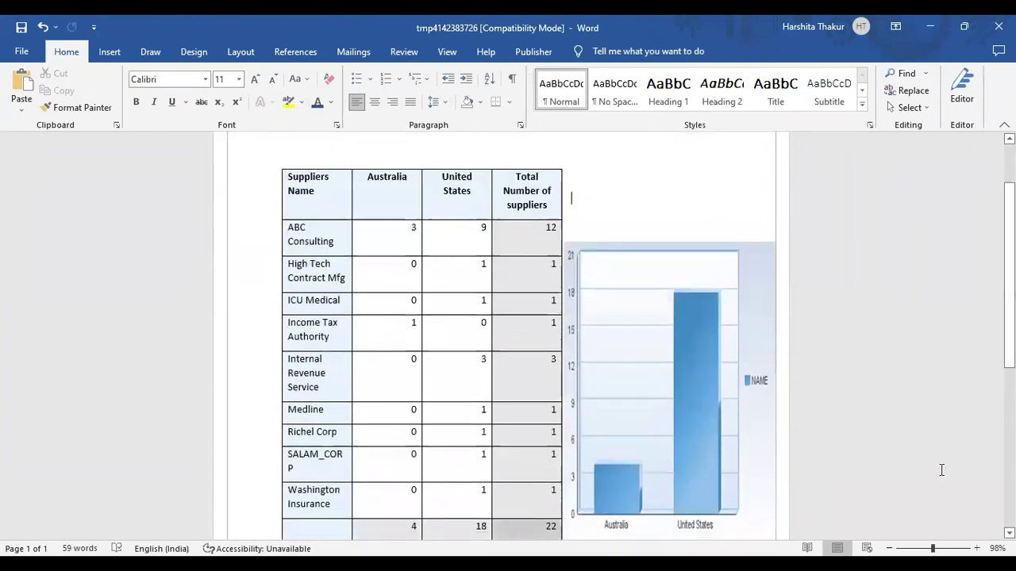
scroll(500, 333, down, 1)
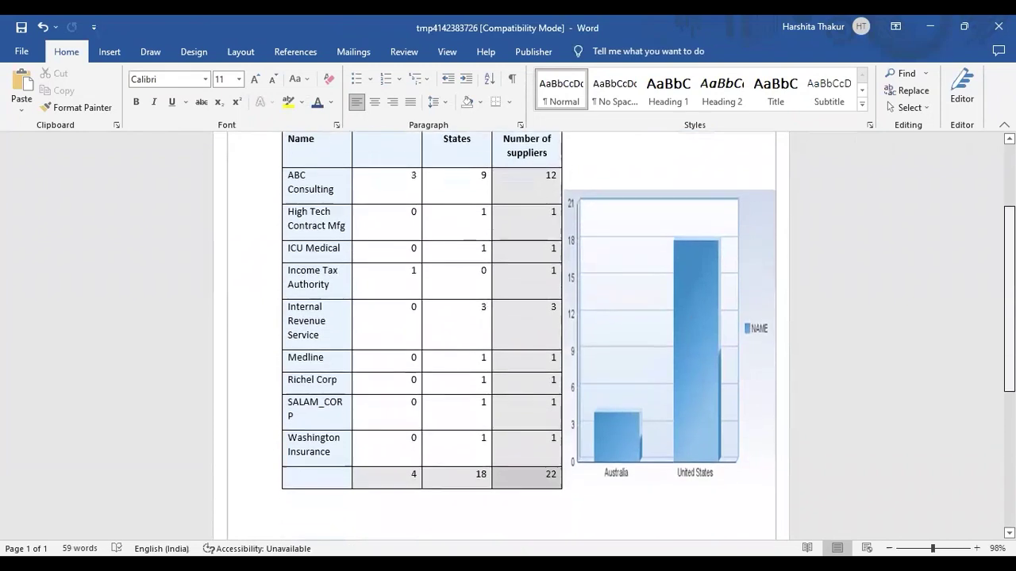
scroll(500, 334, down, 1)
scroll(501, 462, down, 1)
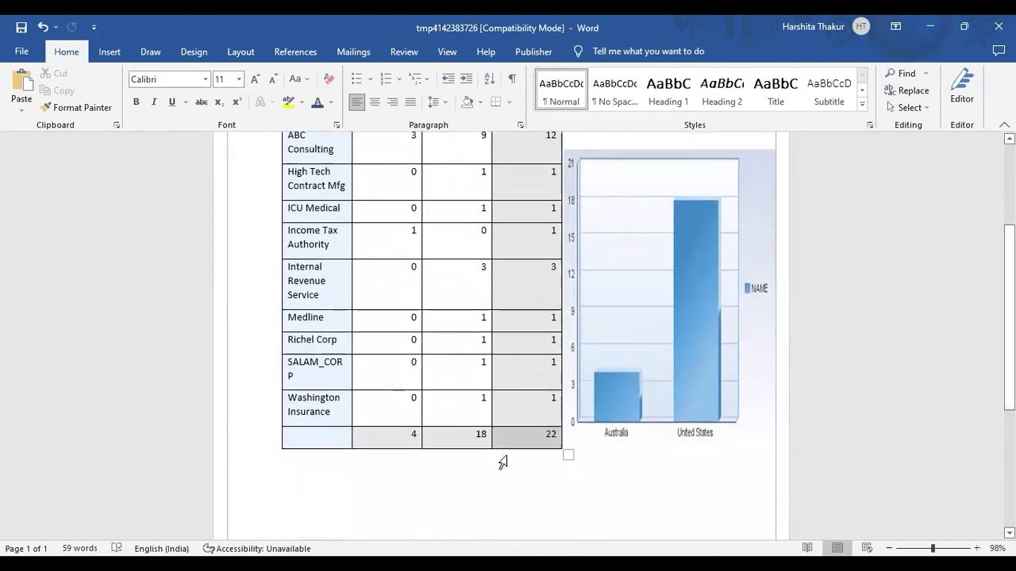
Enter "Grand Total" in the empty first cell of the pivot table's last row
click(331, 438)
text(Grand T)
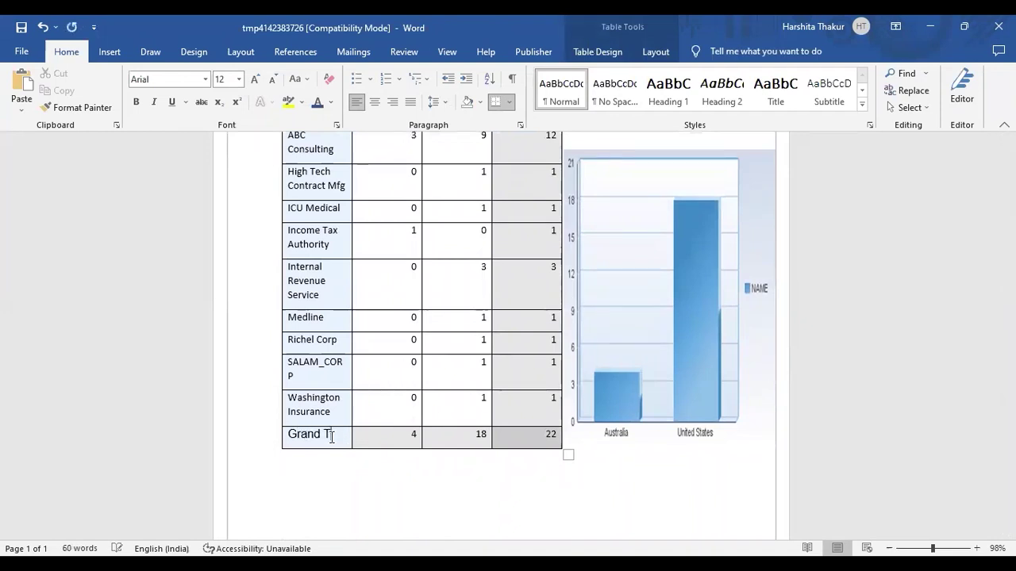
text(otal)
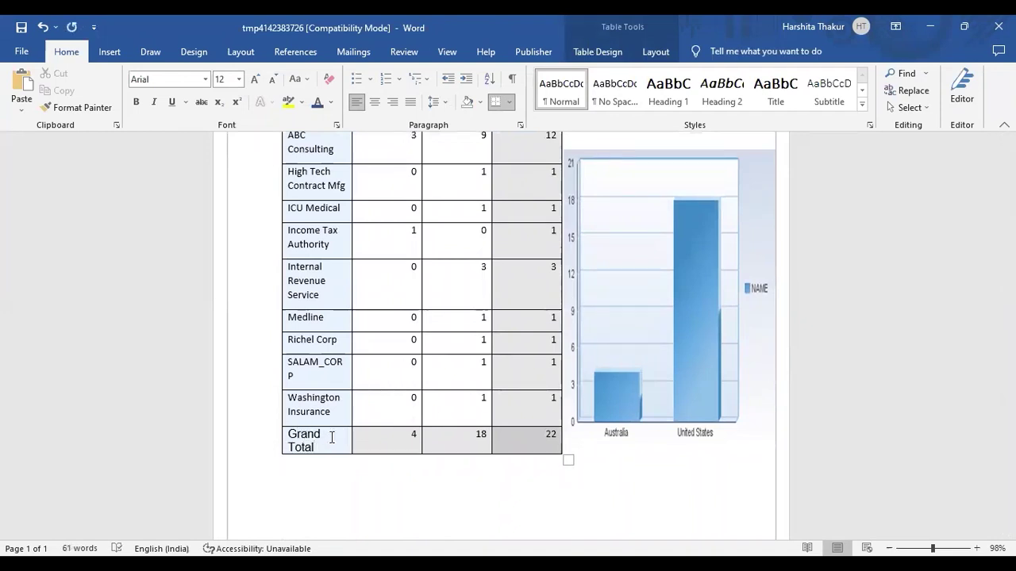
Make the "Grand Total" row label bold and reduce its font size
key(shift+Left)
key(shift+Left)
key(shift+Left)
key(shift+Left)
key(shift+Left)
key(shift+Left)
key(shift+Left)
key(shift+Left)
key(shift+Left)
key(shift+Left)
key(shift+Left)
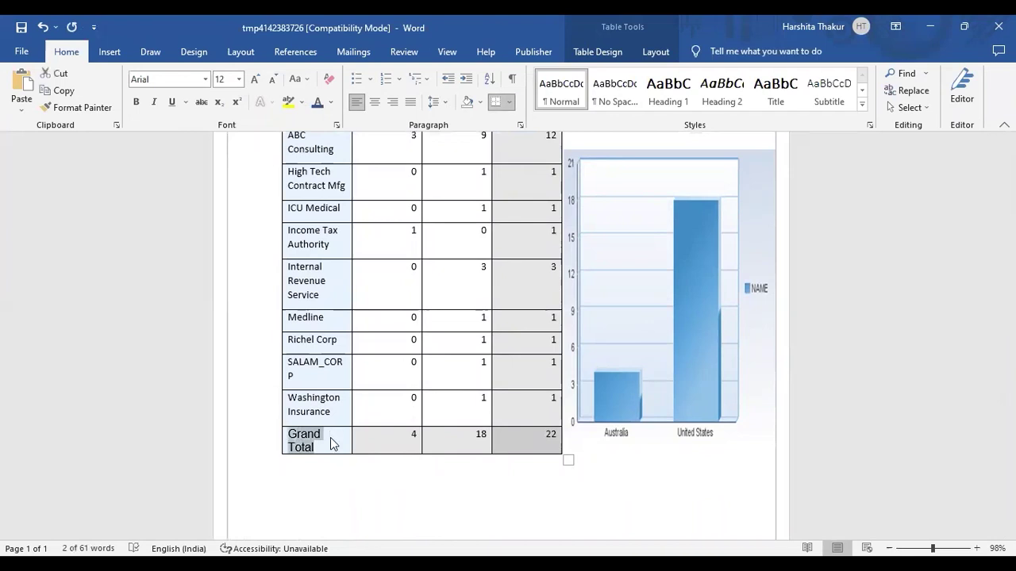
key(ctrl+b)
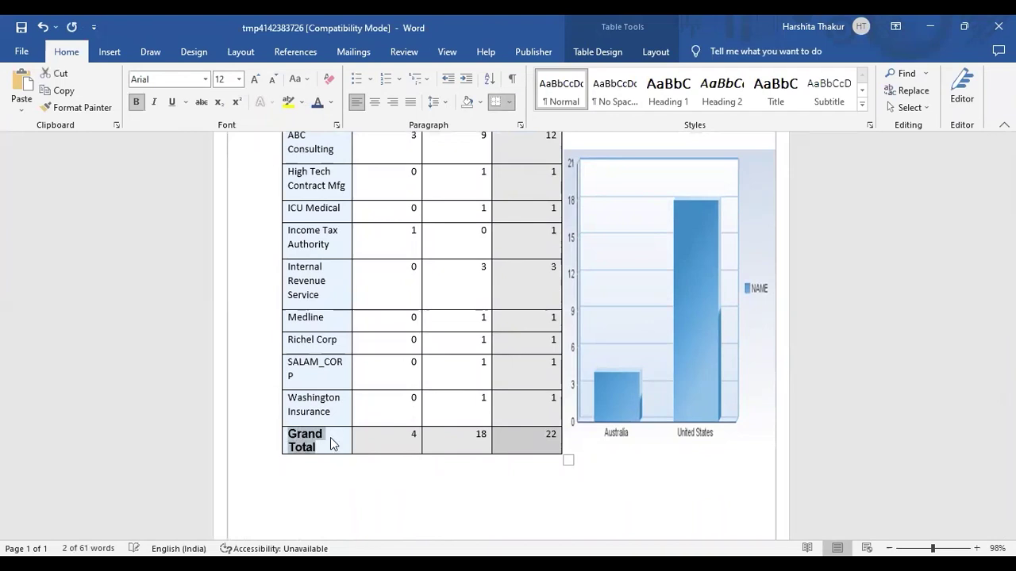
click(238, 79)
click(222, 140)
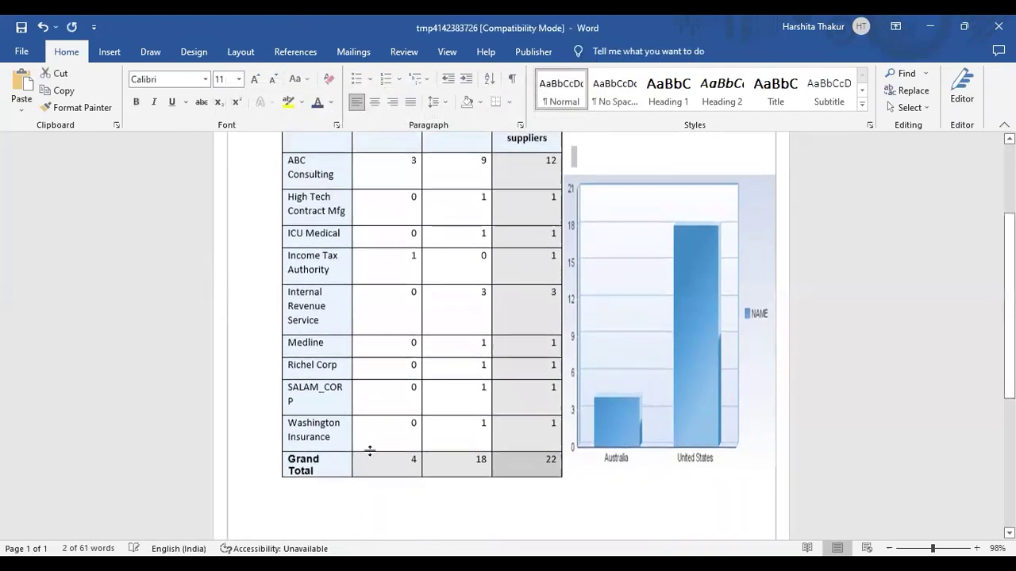
right_click(396, 510)
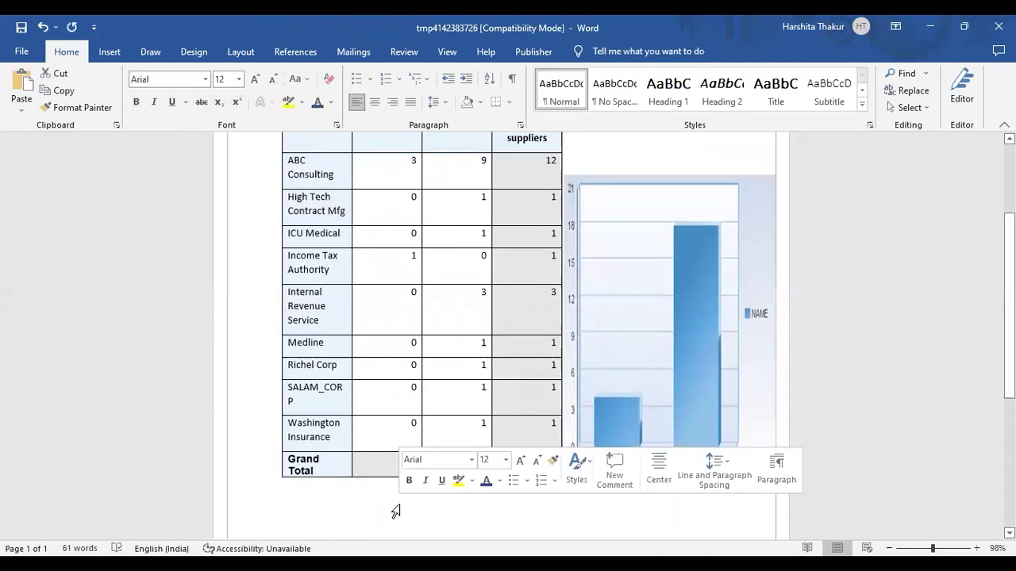
click(900, 330)
Examine the finished supplier report from the "Supplier's list" title down to the page number footer
scroll(500, 333, up, 3)
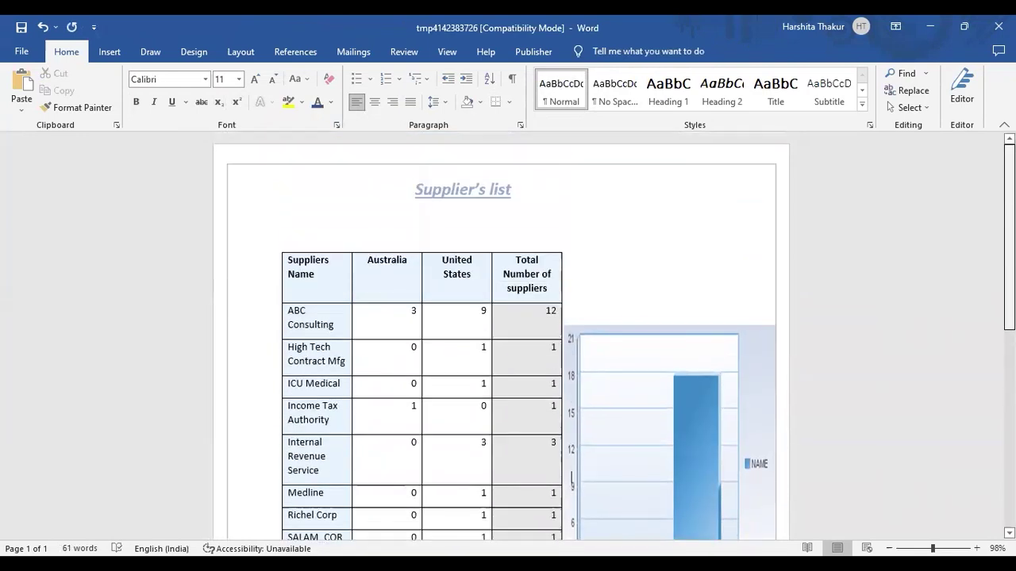
scroll(500, 334, down, 1)
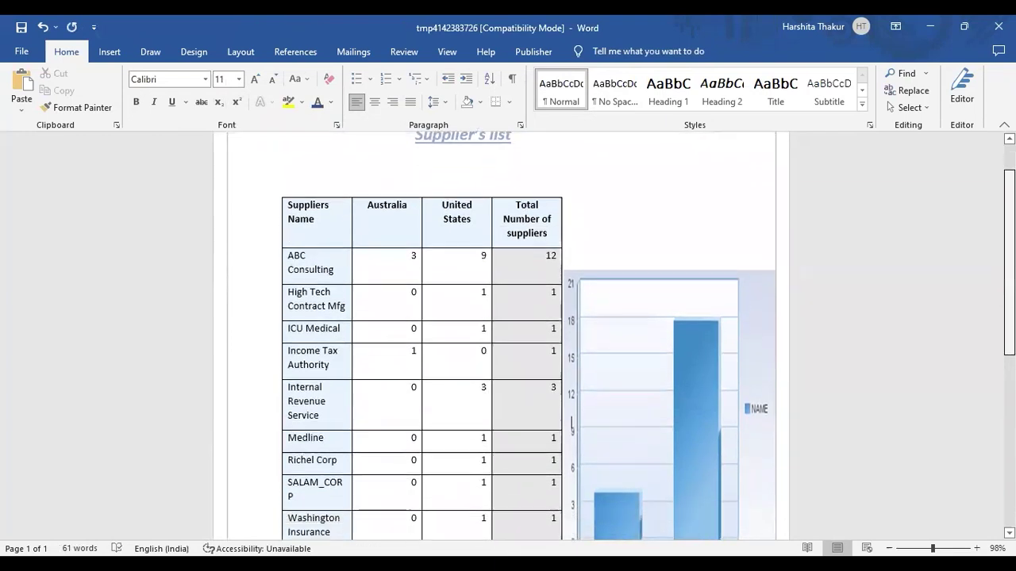
scroll(500, 334, down, 5)
scroll(500, 333, up, 4)
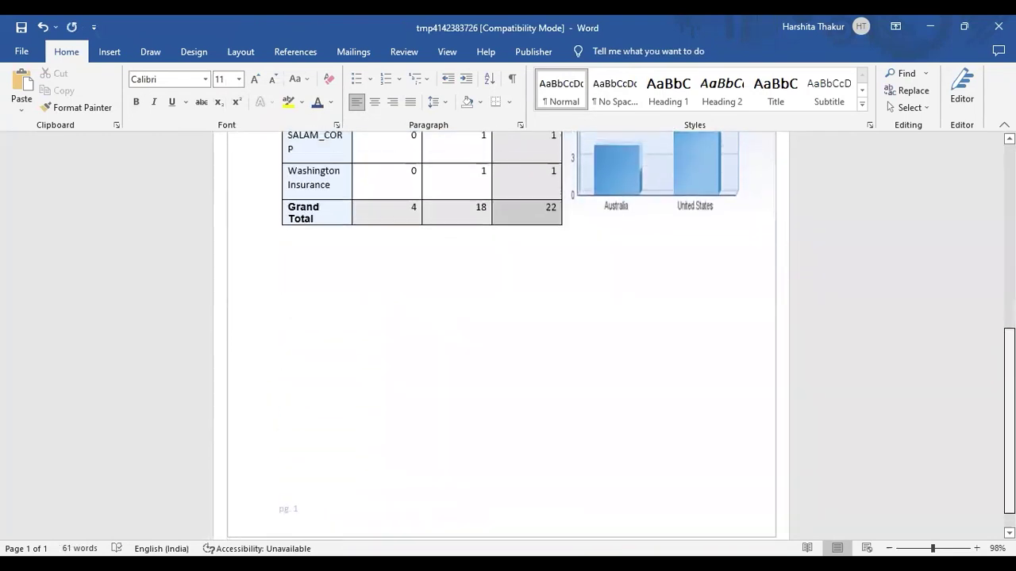
scroll(500, 333, up, 3)
scroll(571, 478, down, 8)
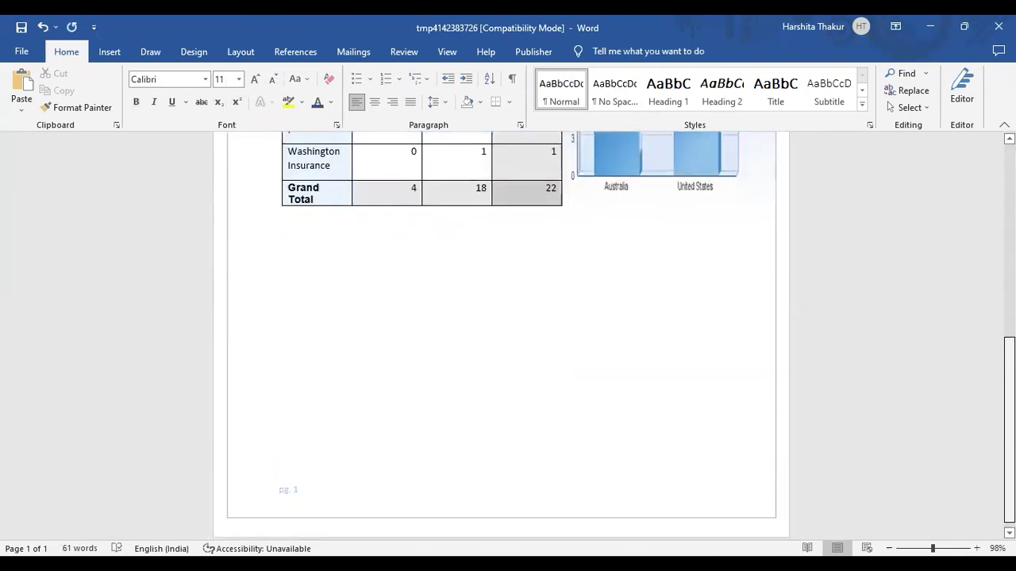
scroll(572, 359, up, 4)
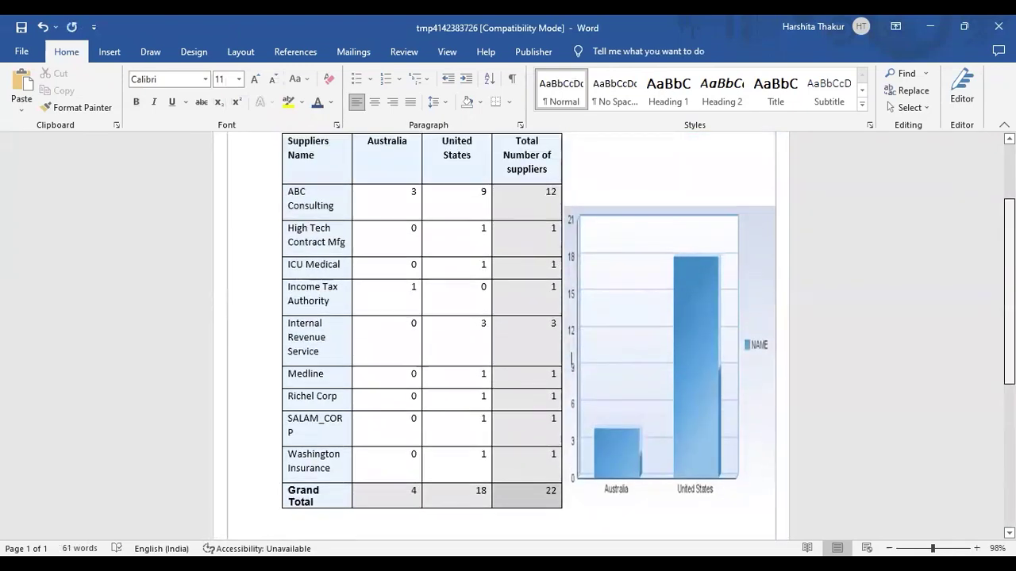
scroll(500, 334, up, 2)
scroll(500, 334, down, 1)
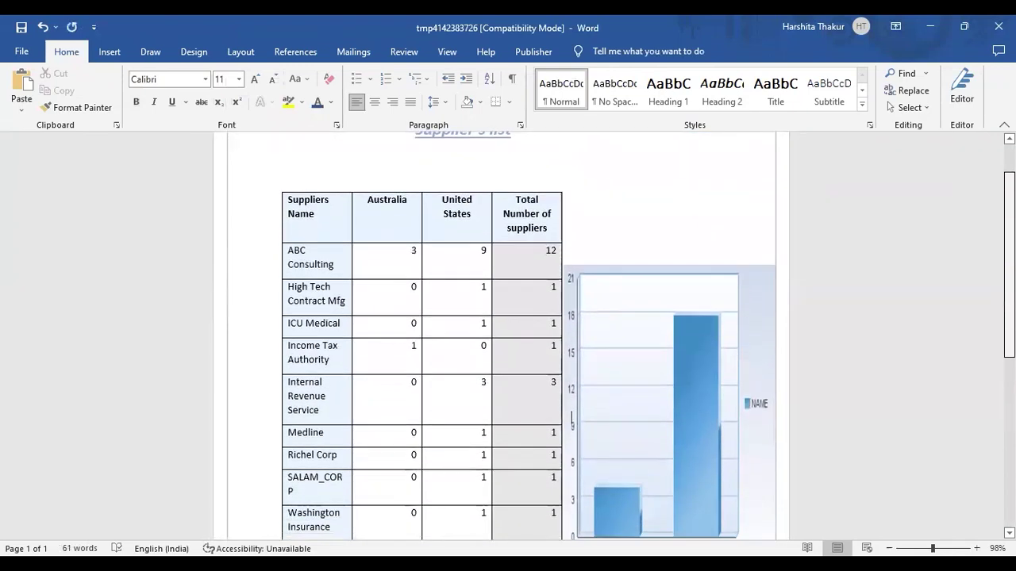
scroll(571, 419, down, 1)
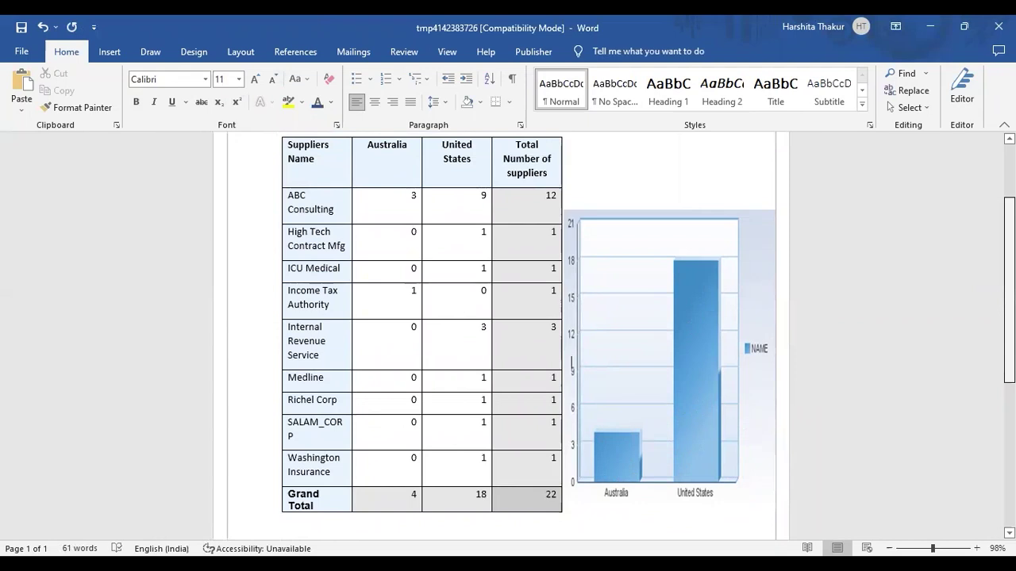
scroll(643, 262, up, 3)
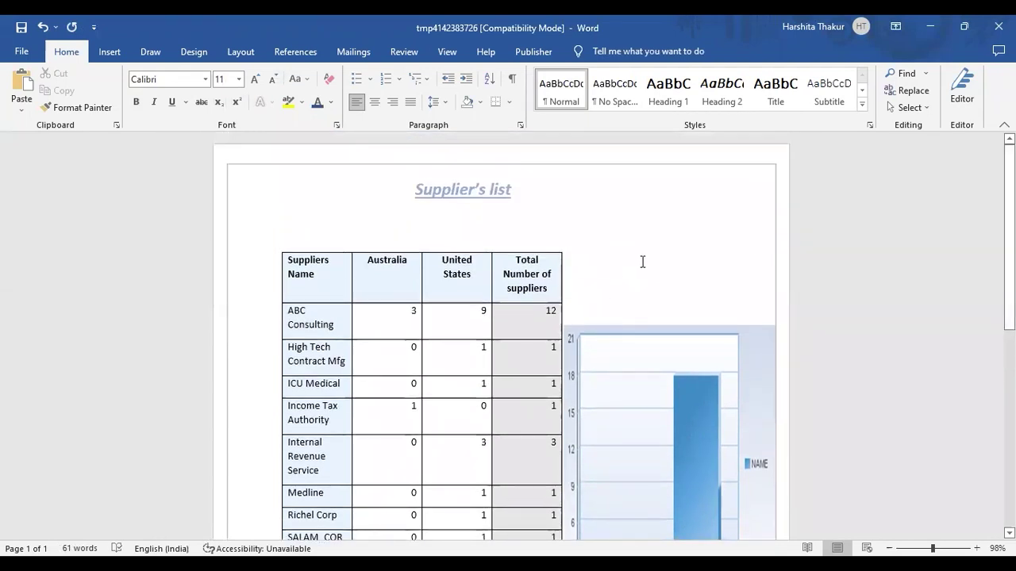